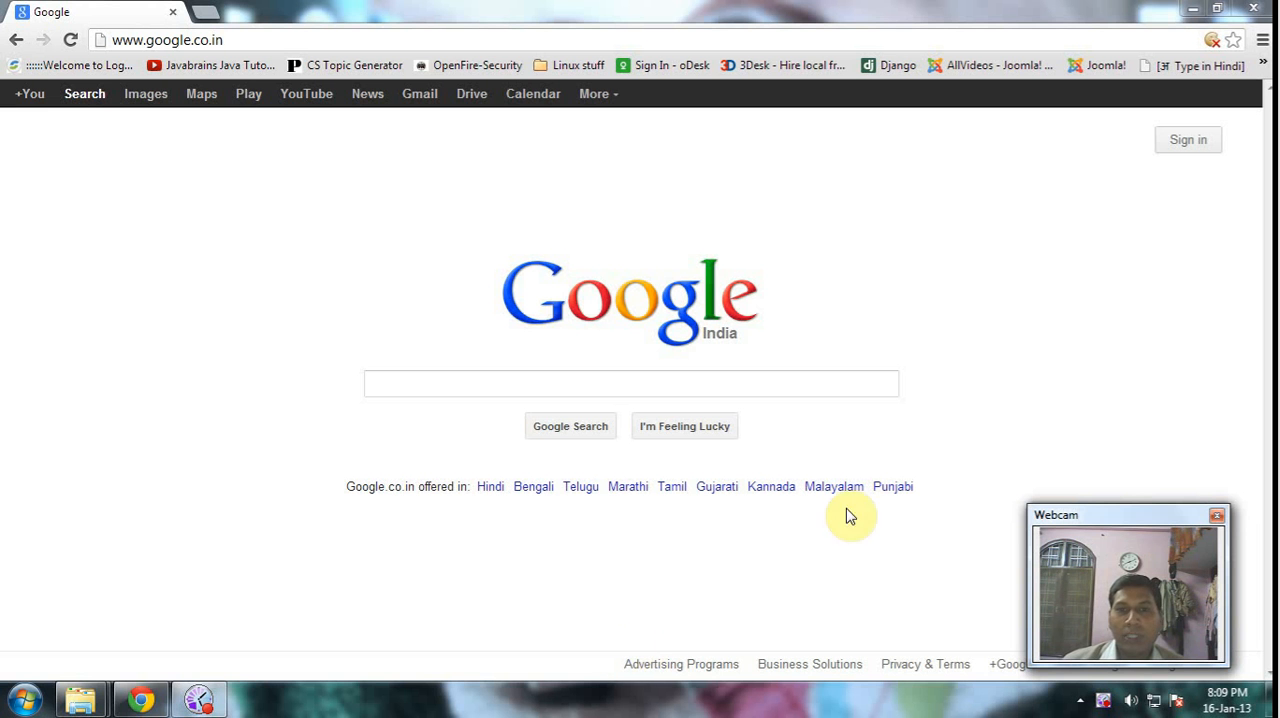
- Open Blogger from the additional Google services on the google.co.in homepage
click(226, 39)
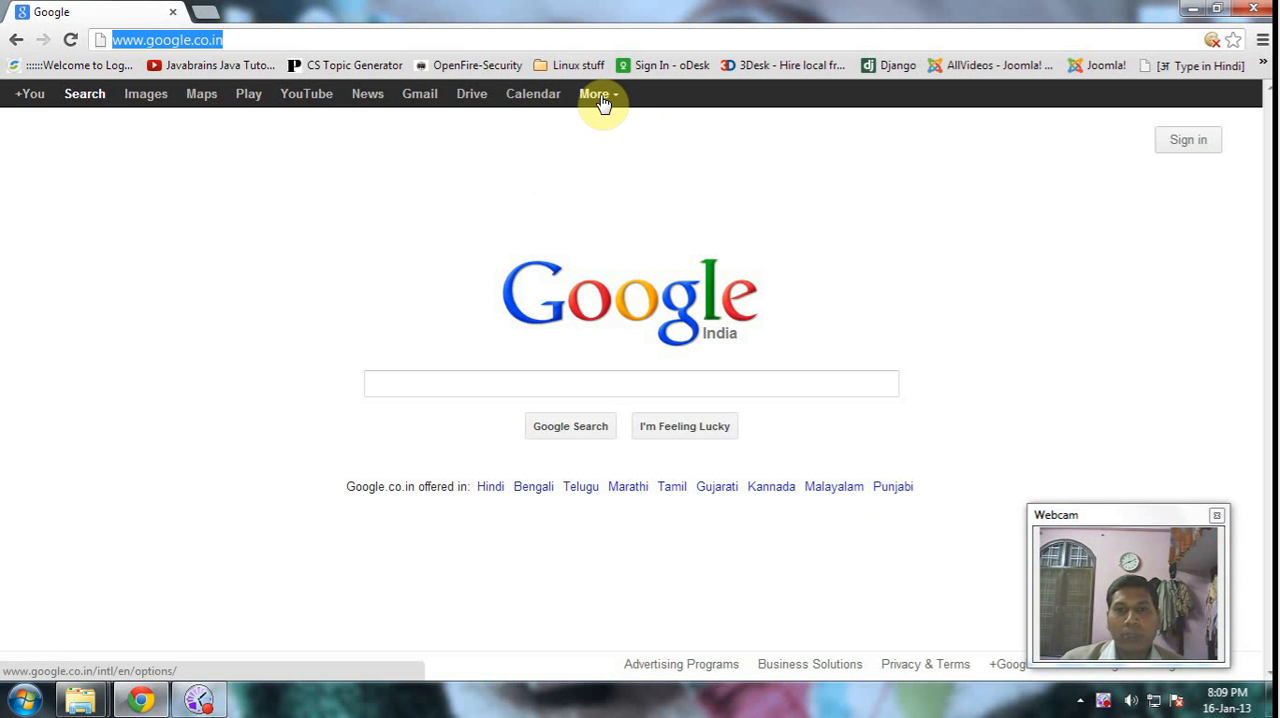
click(603, 104)
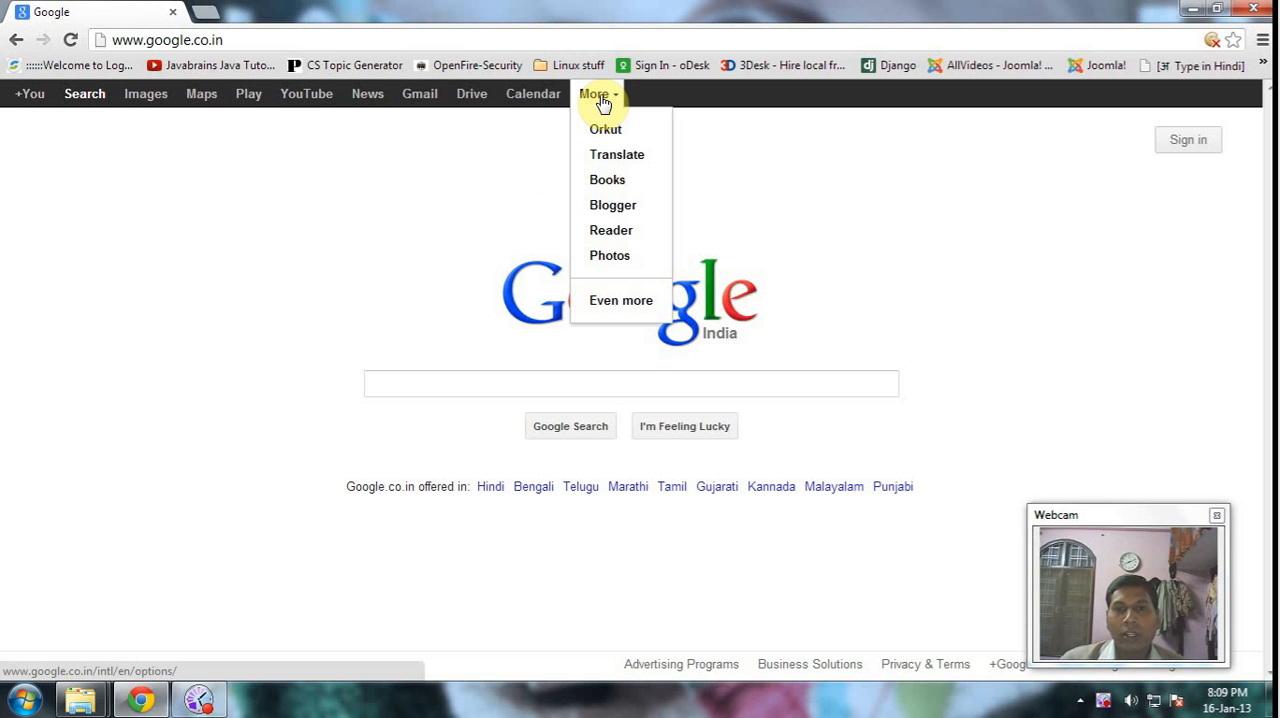
click(624, 206)
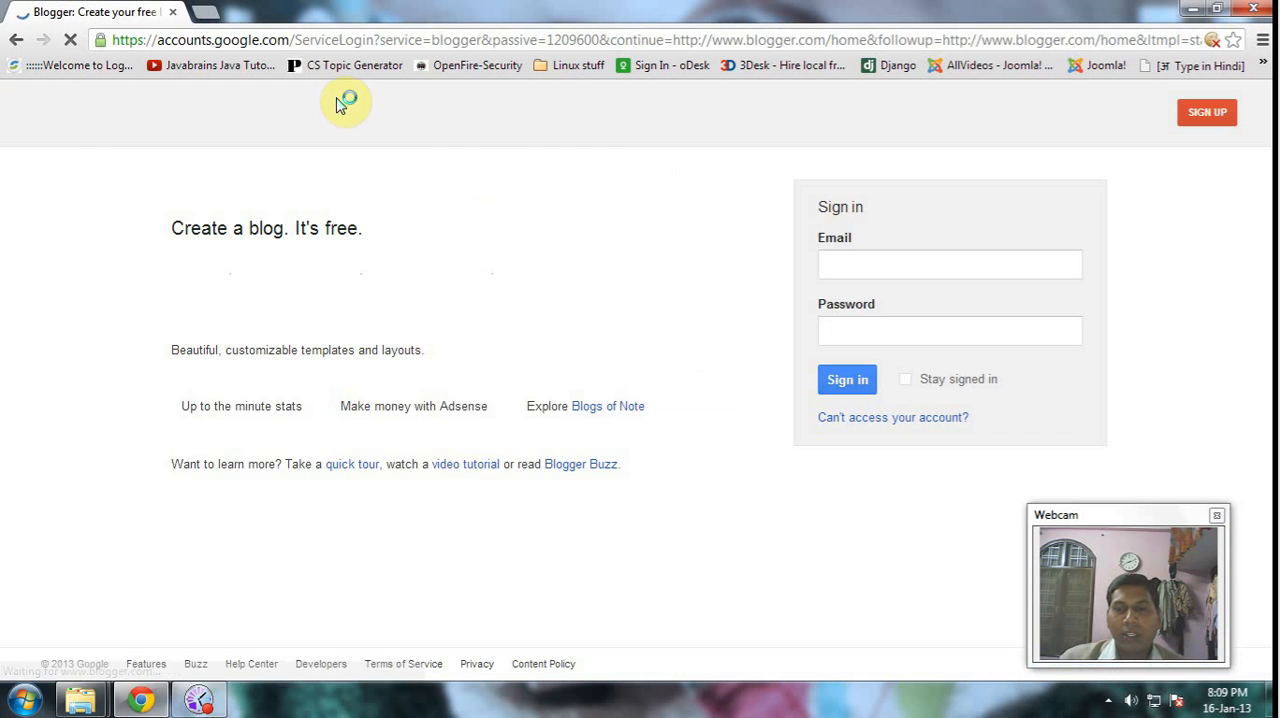
- Sign in to Blogger with the Google account's email username and the account password
click(879, 272)
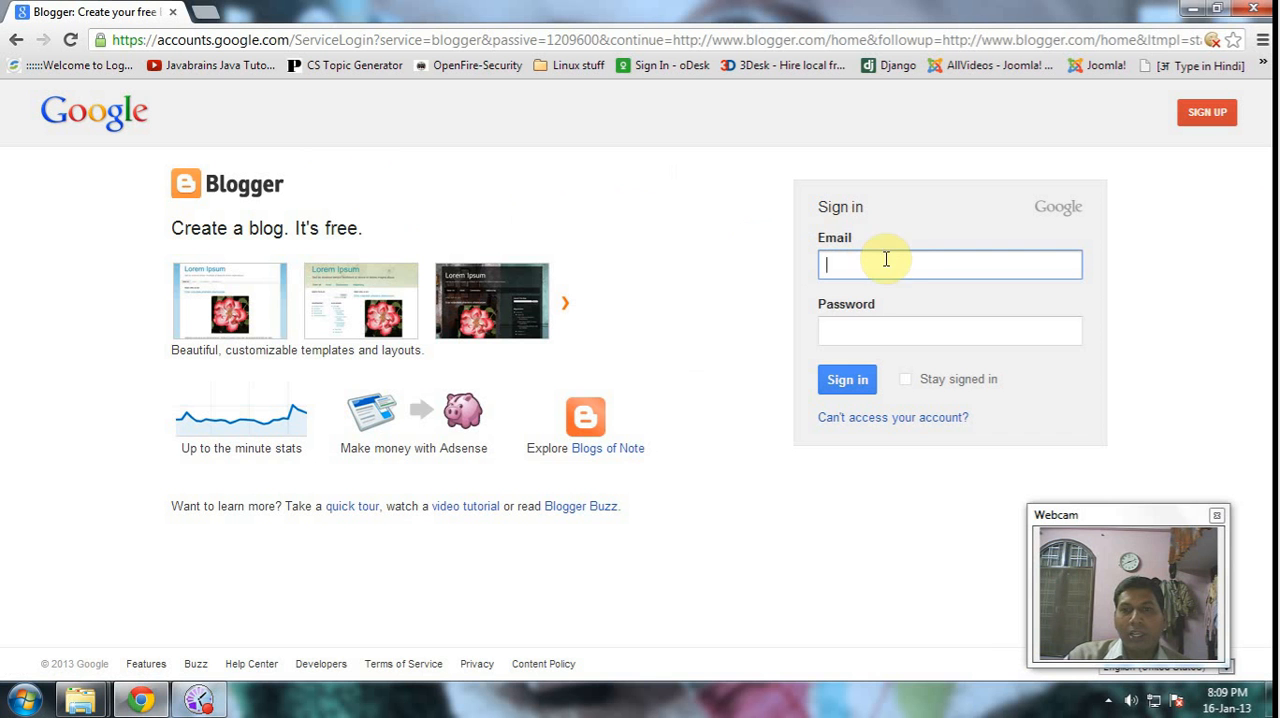
click(886, 261)
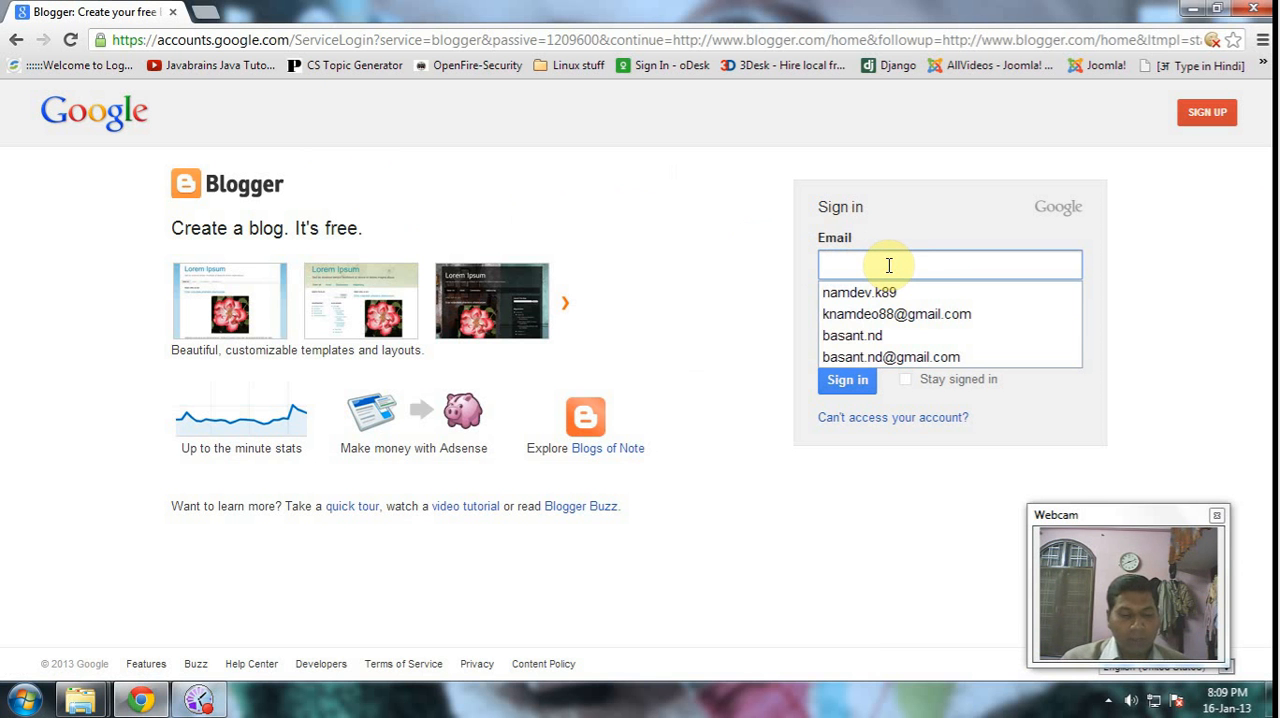
text(basa)
key(Down)
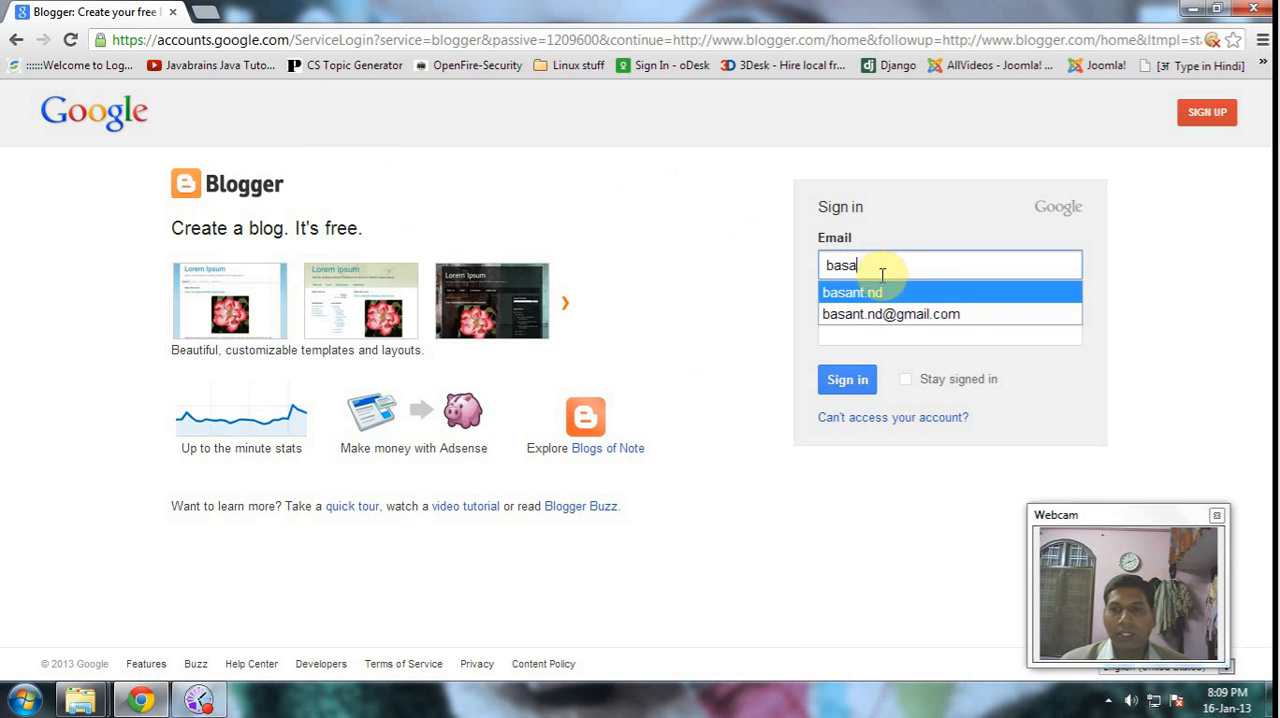
click(866, 293)
click(851, 335)
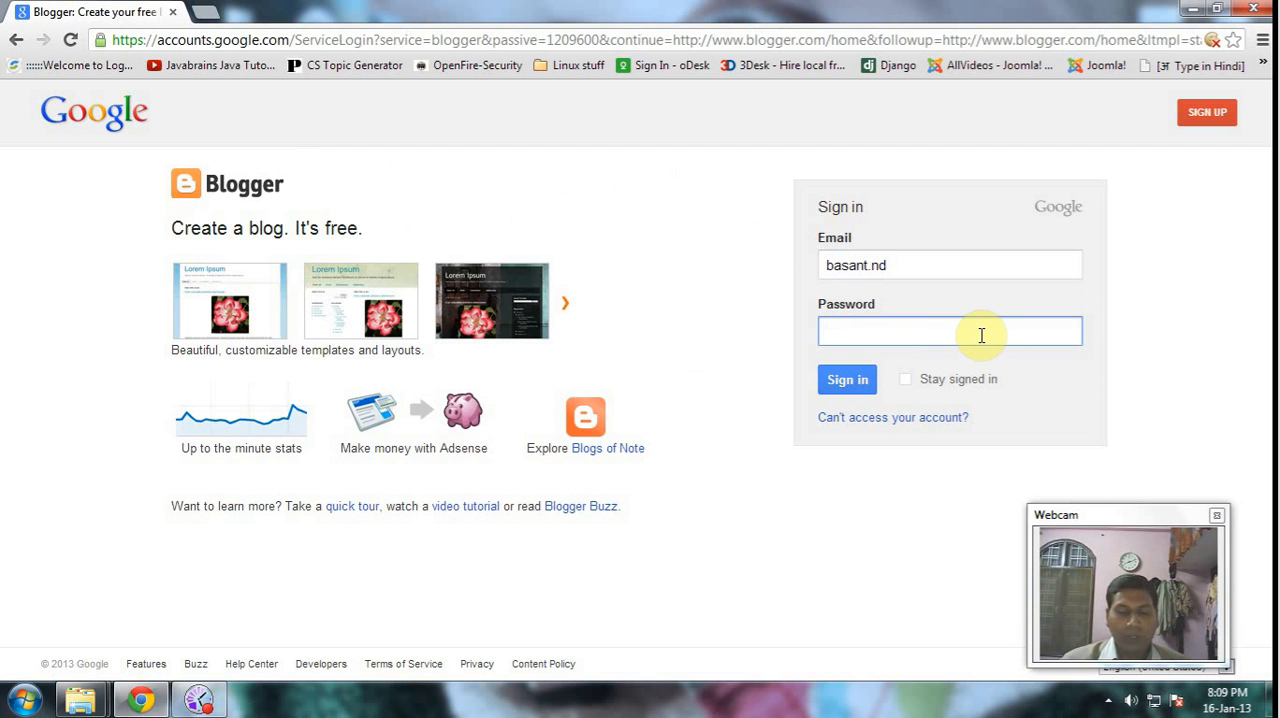
text(•••••••••)
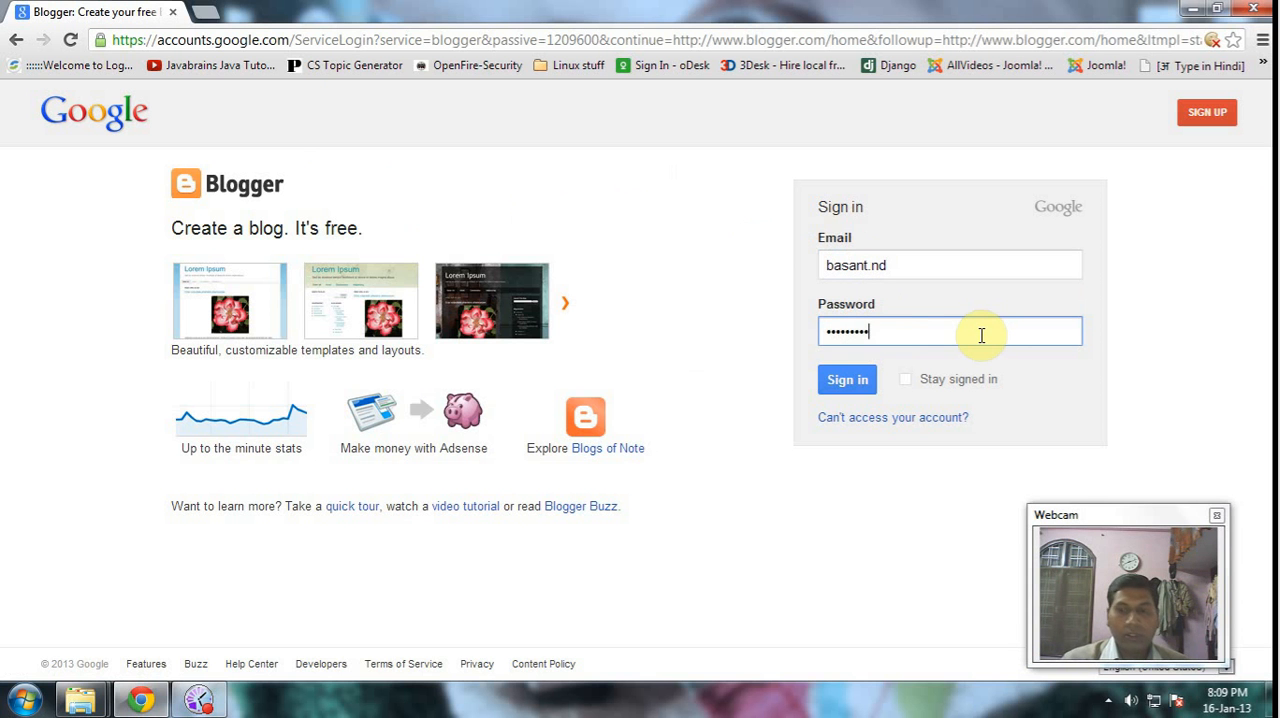
click(840, 380)
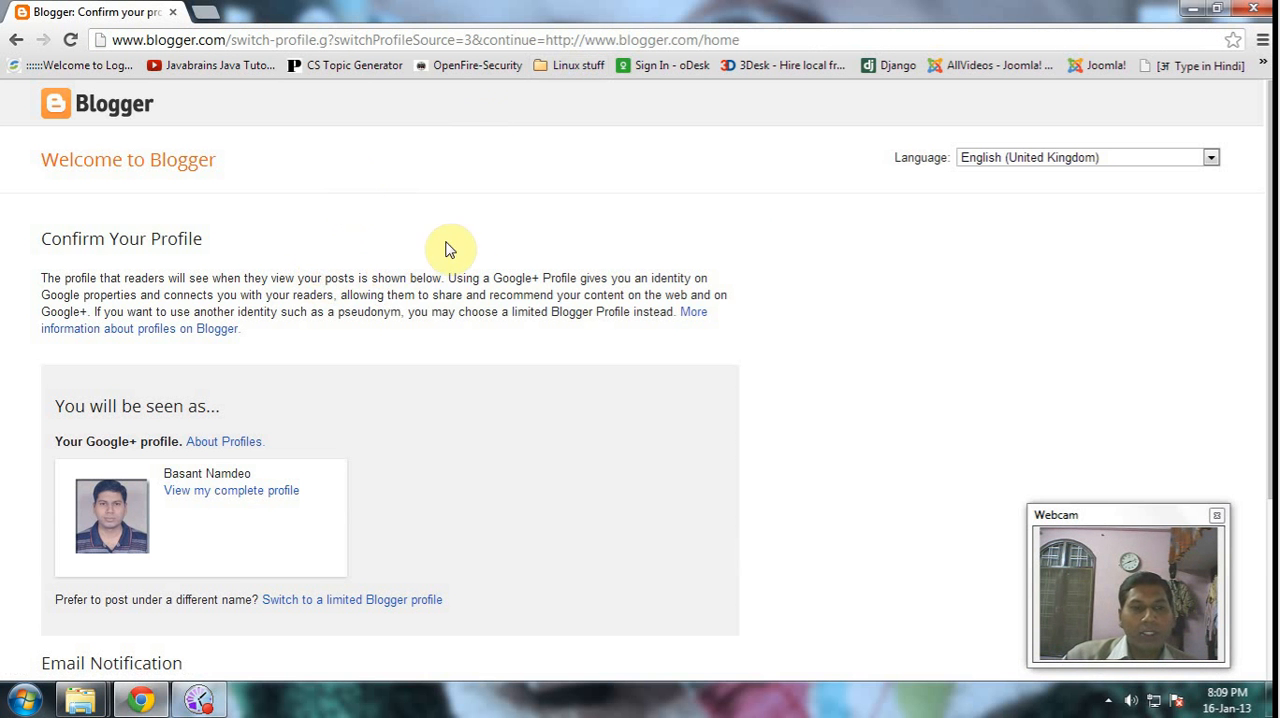
- Switch to a limited Blogger profile with the account holder's full name as display name and continue to Blogger
scroll(474, 251, down, 1)
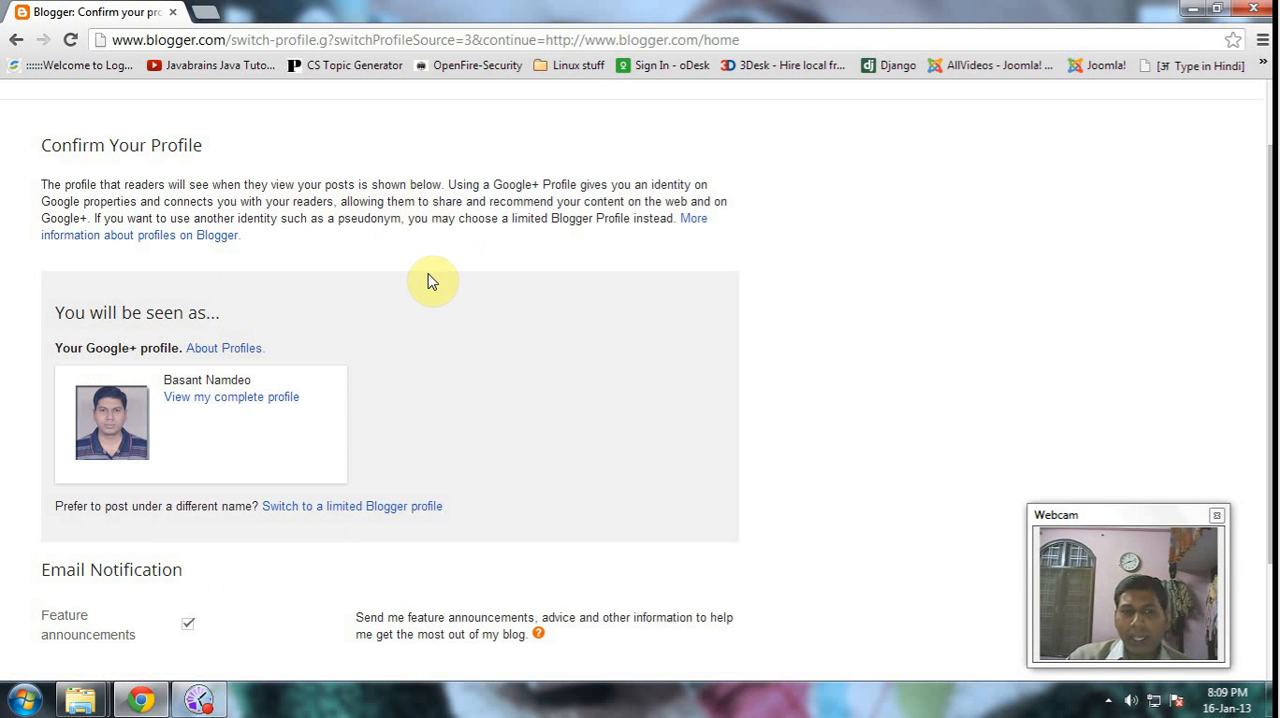
click(372, 202)
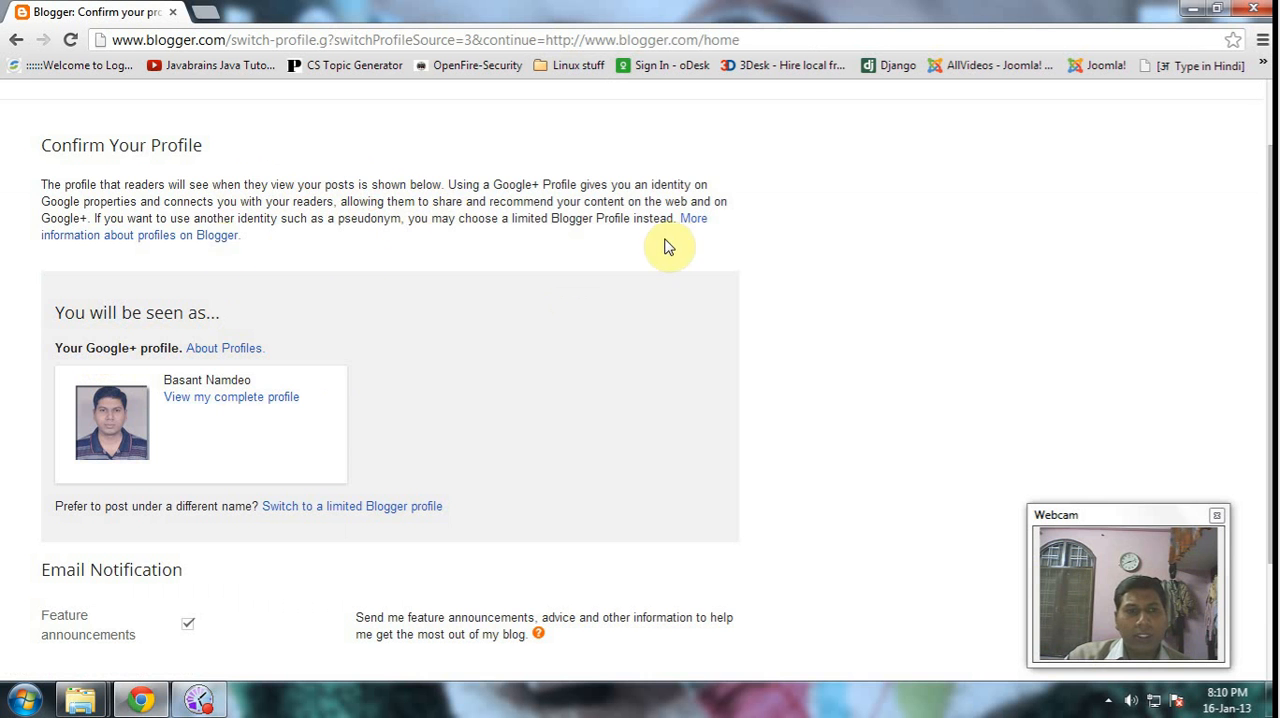
scroll(643, 314, down, 3)
scroll(540, 260, up, 3)
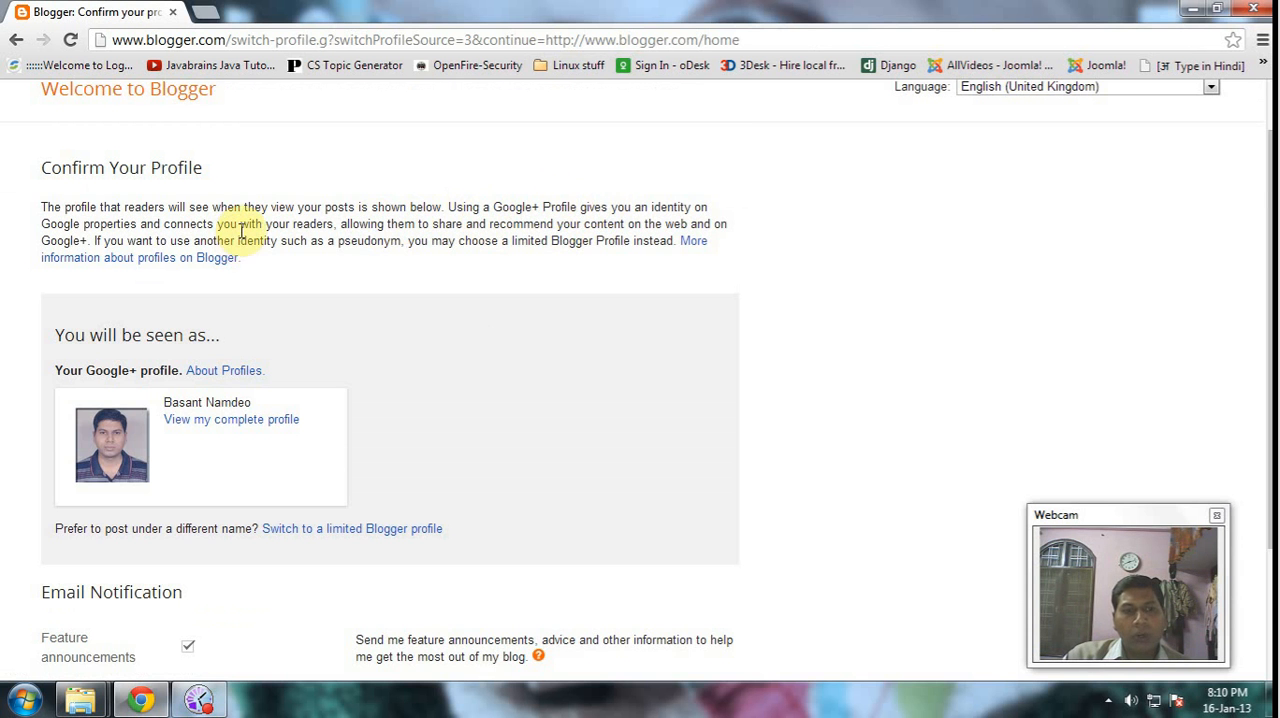
scroll(320, 243, down, 1)
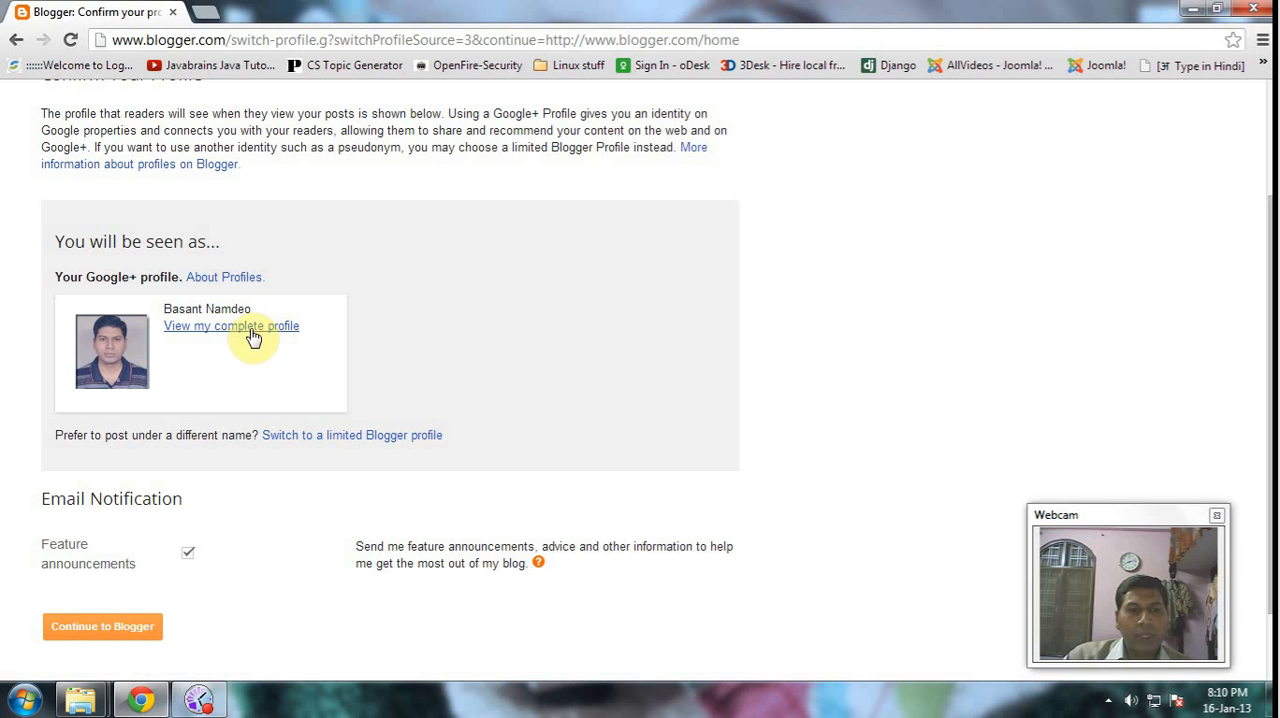
click(343, 444)
click(175, 314)
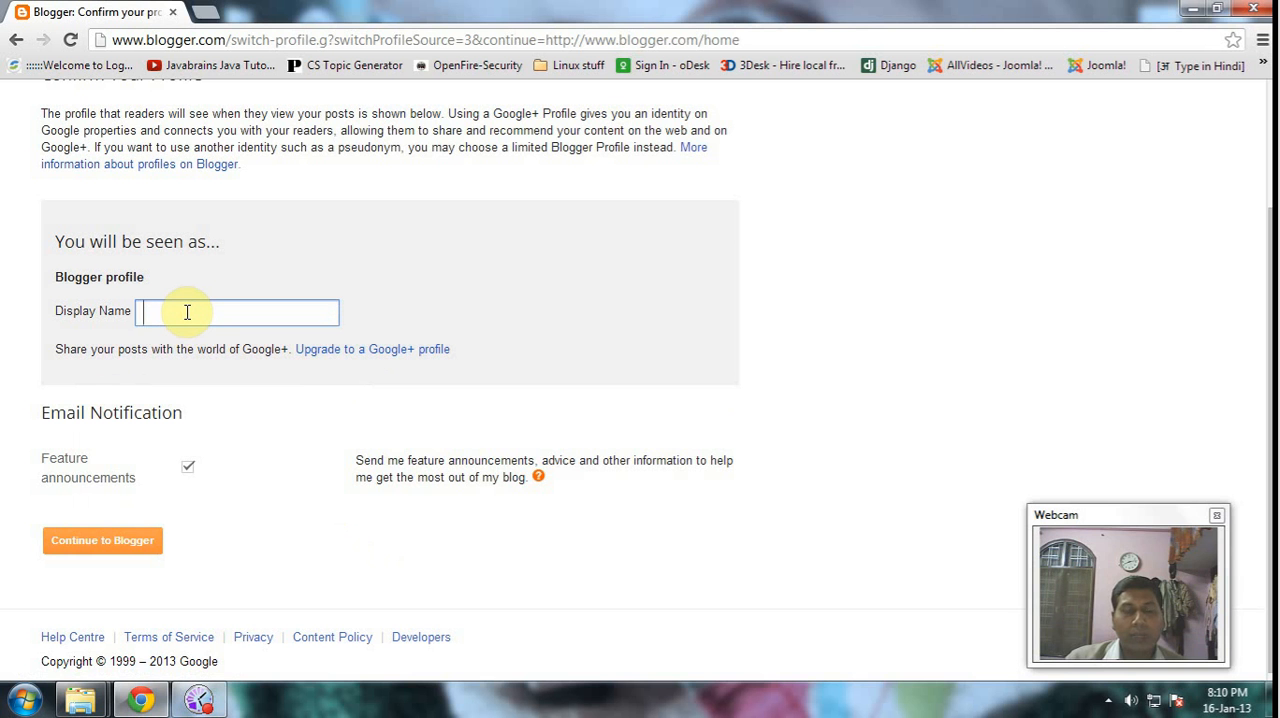
text(Bas)
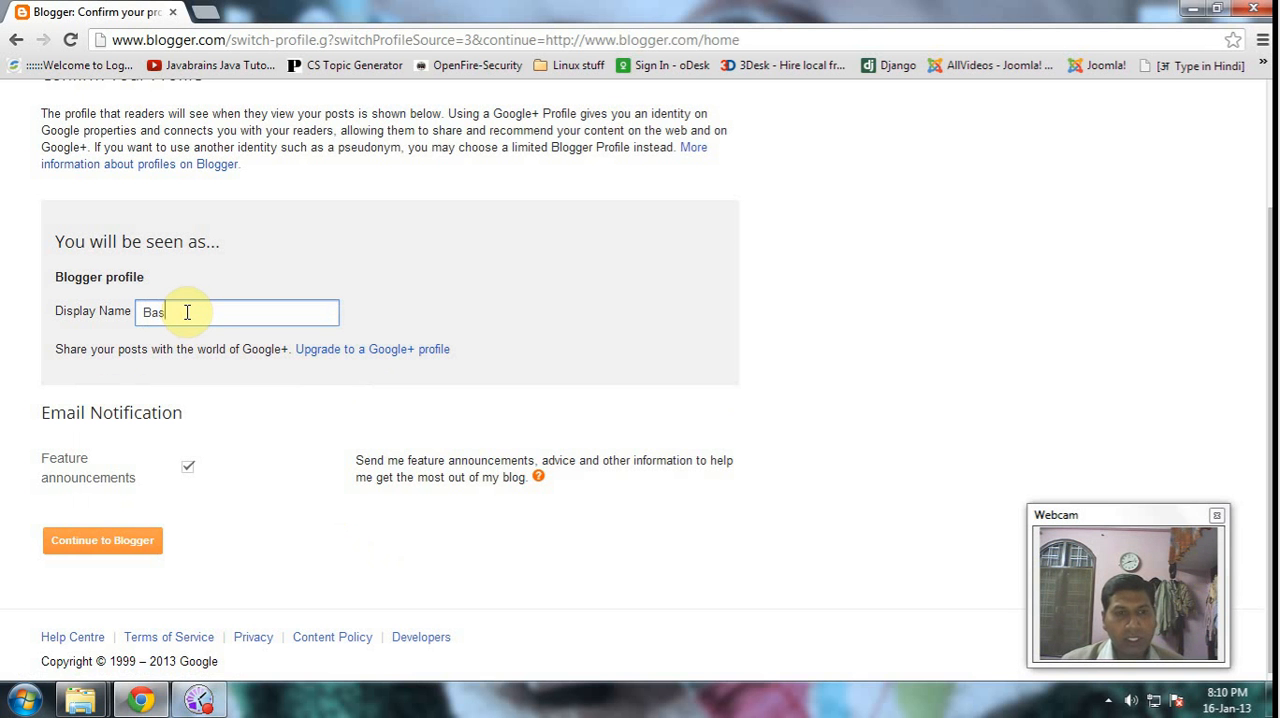
text(ant Namdeo)
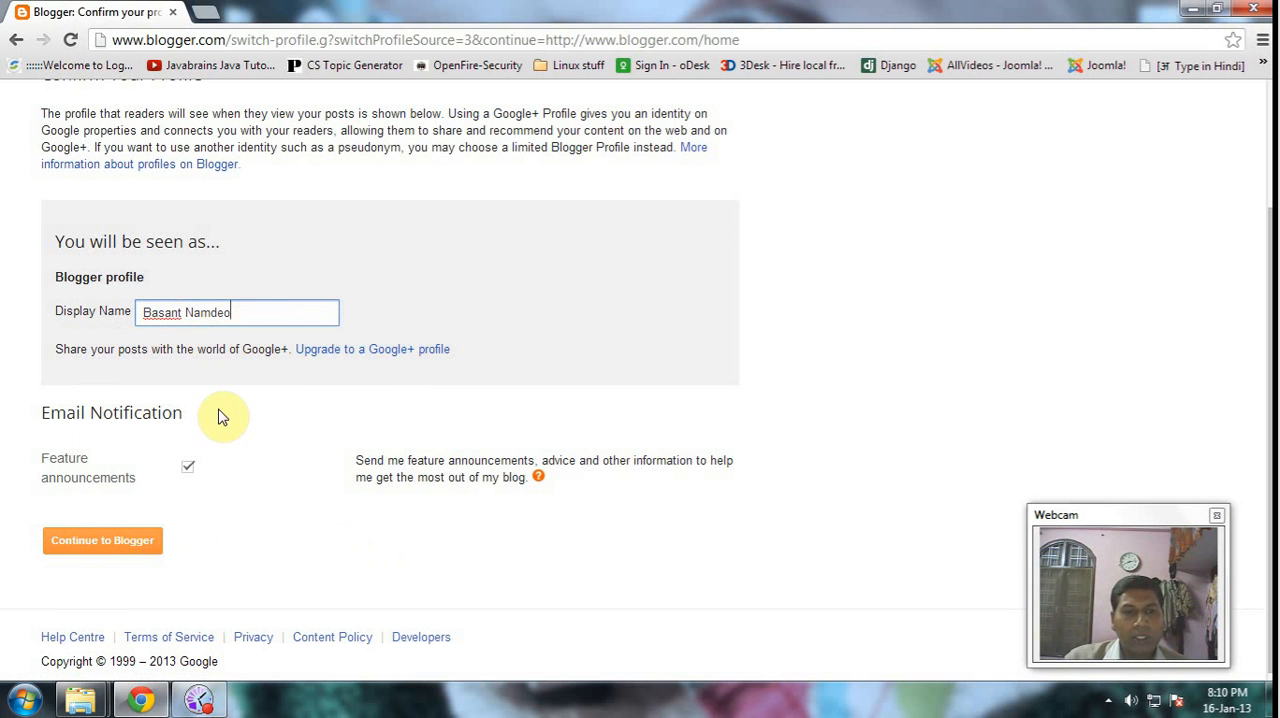
click(136, 546)
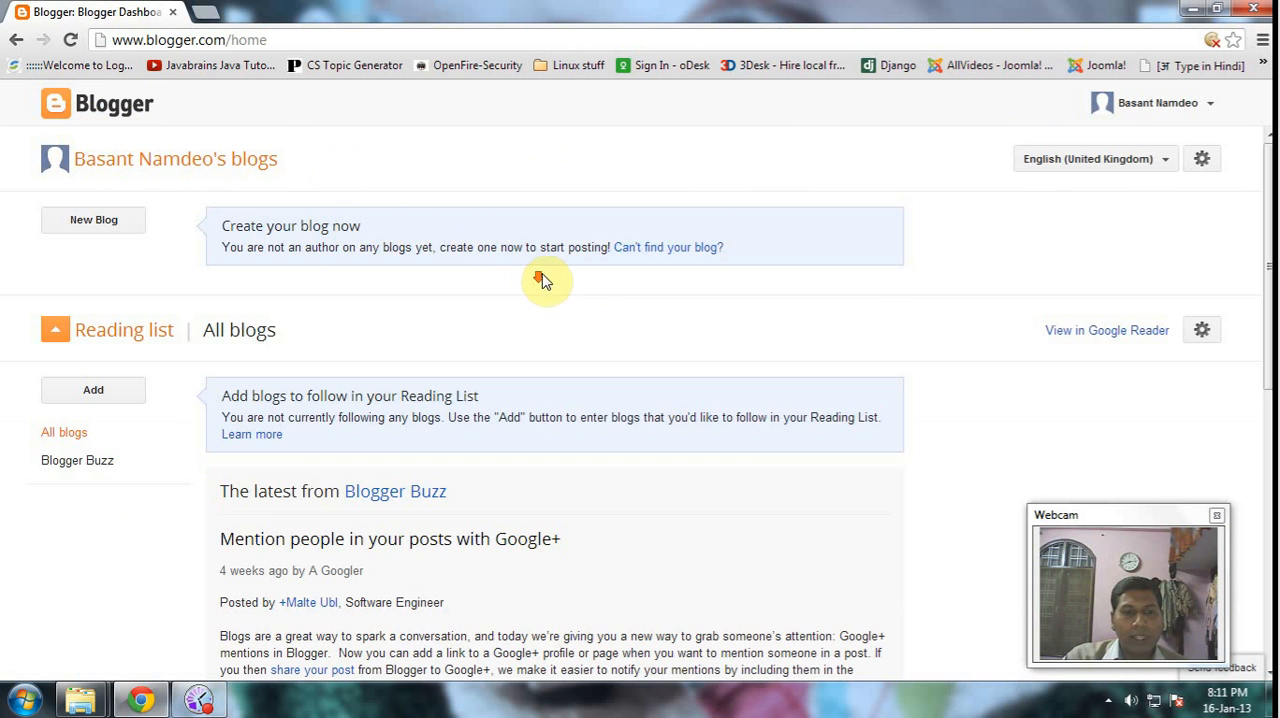
- Start a new blog titled with the author's full name and enter the author's first name as its blogspot.com address
scroll(540, 280, down, 10)
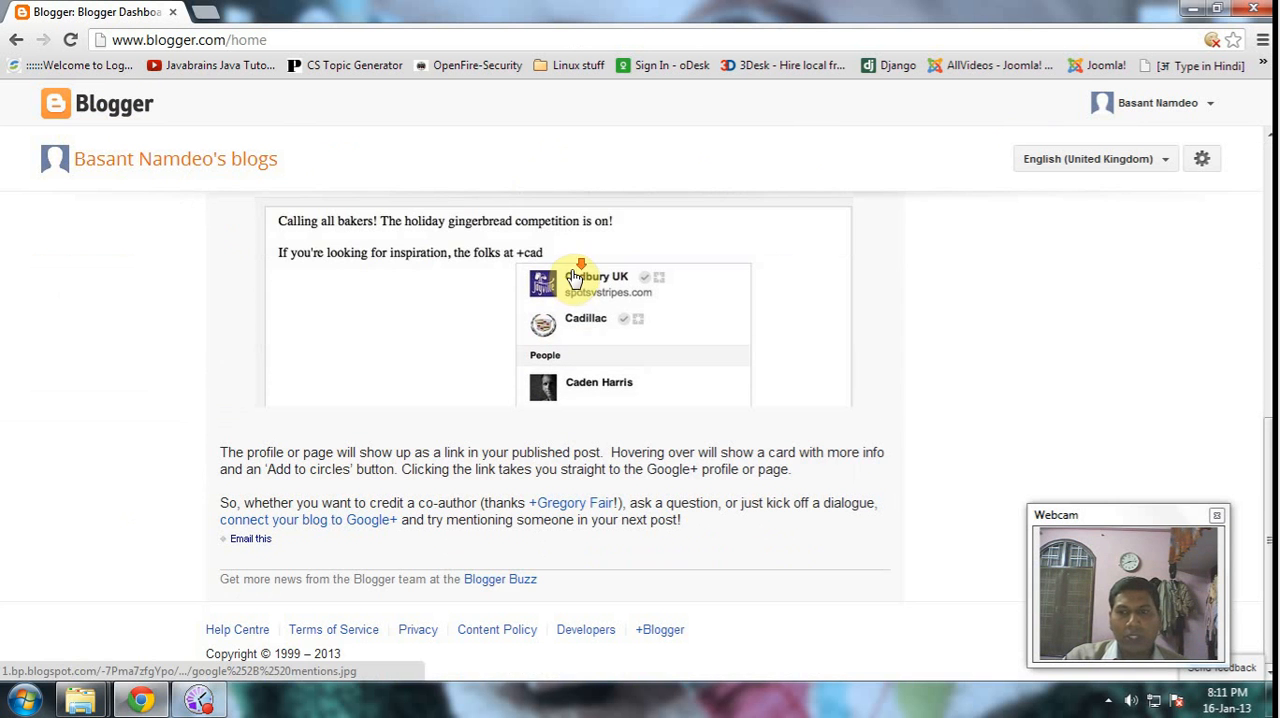
scroll(451, 297, up, 10)
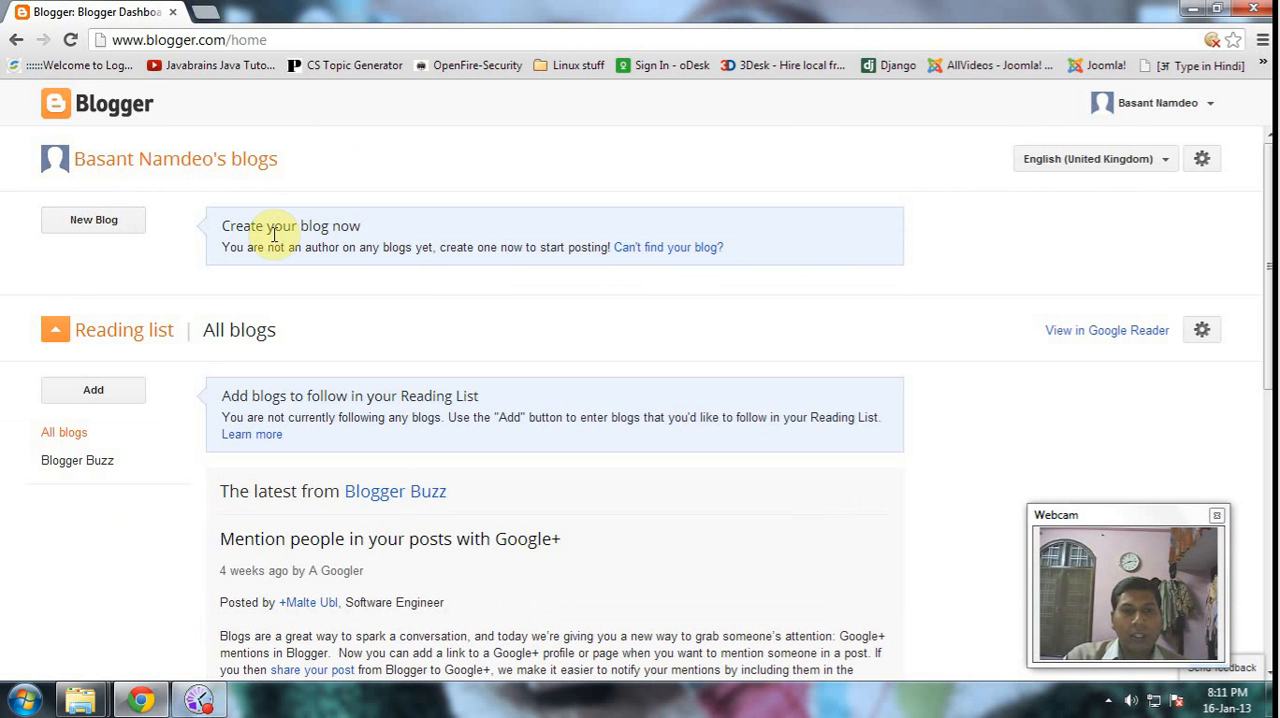
click(100, 226)
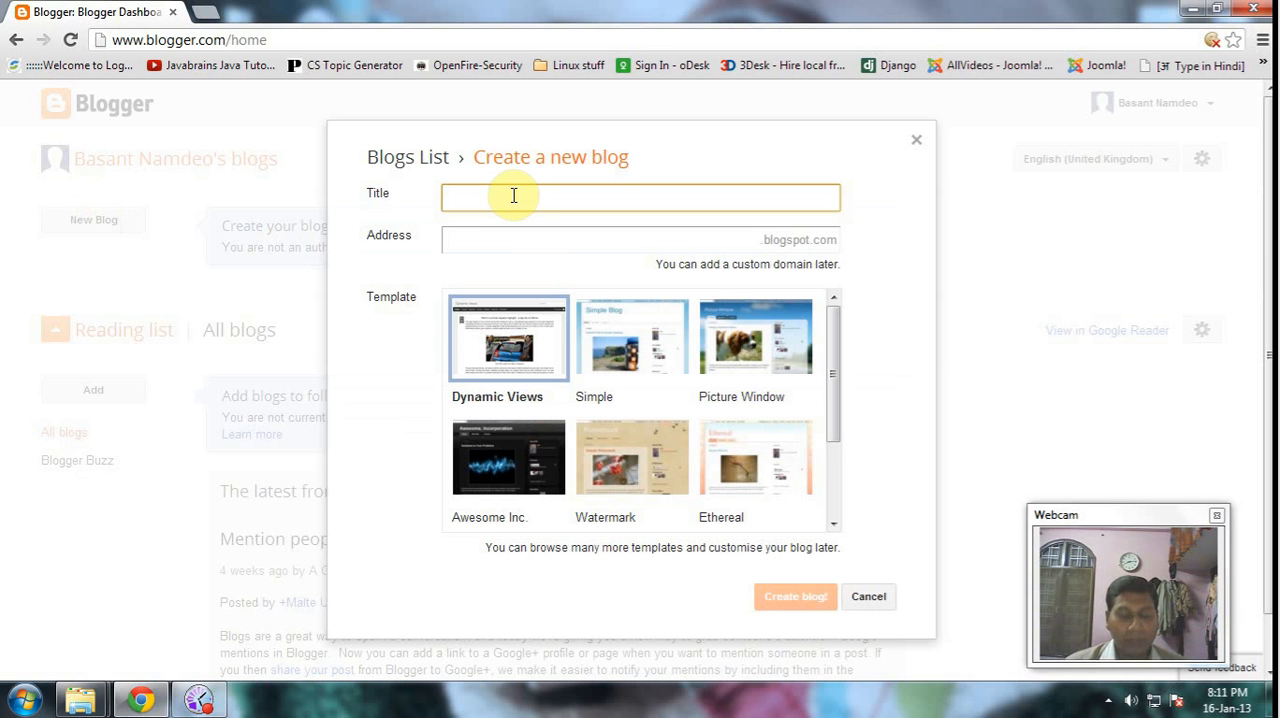
text(B)
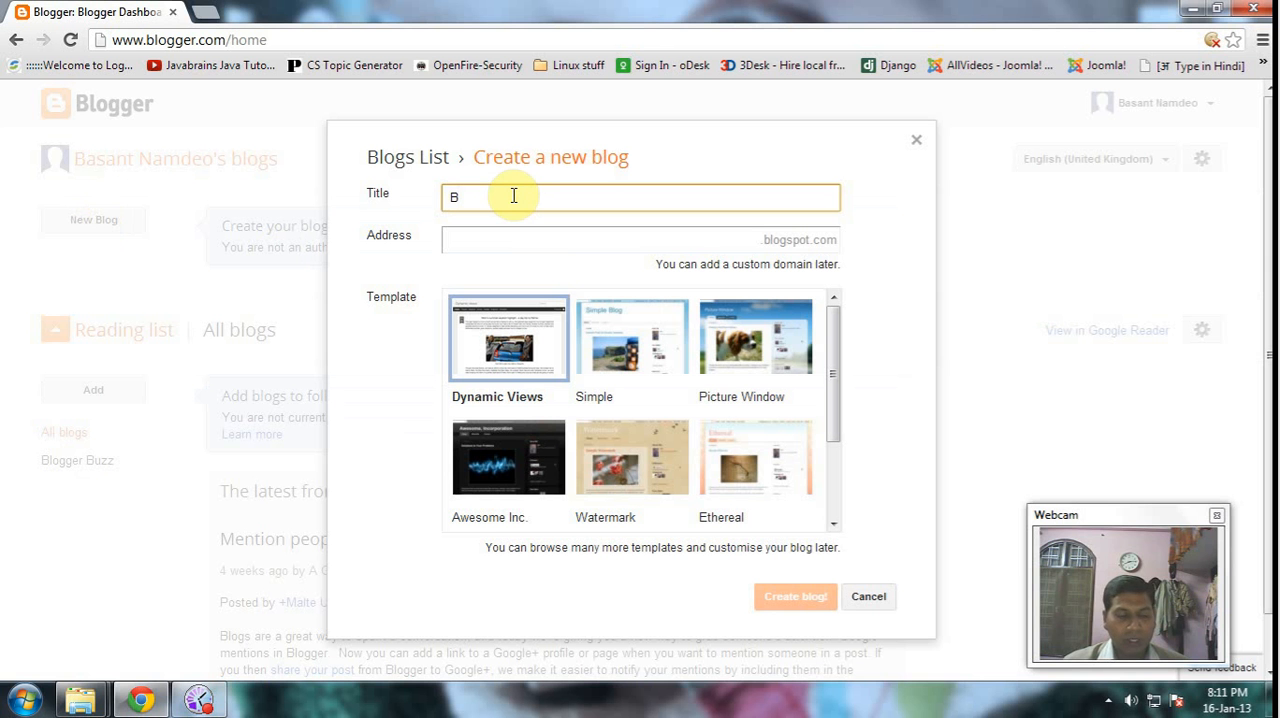
text(asant Na)
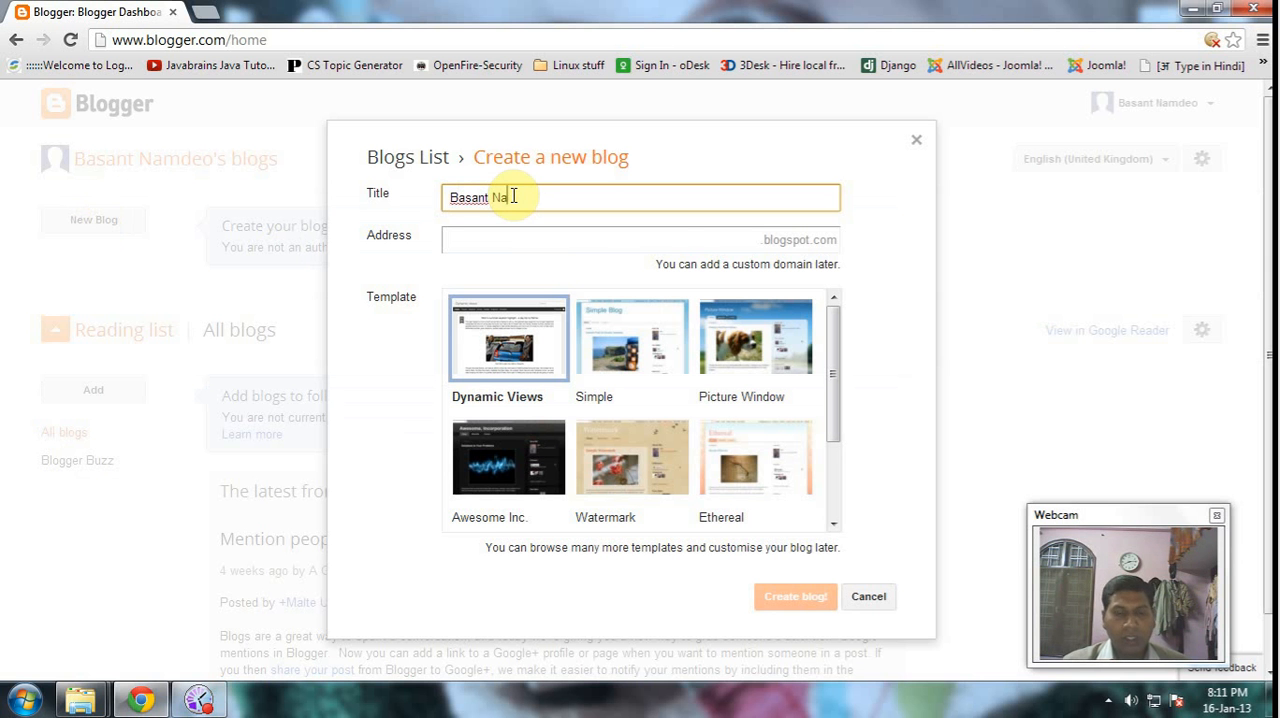
text(mdeo)
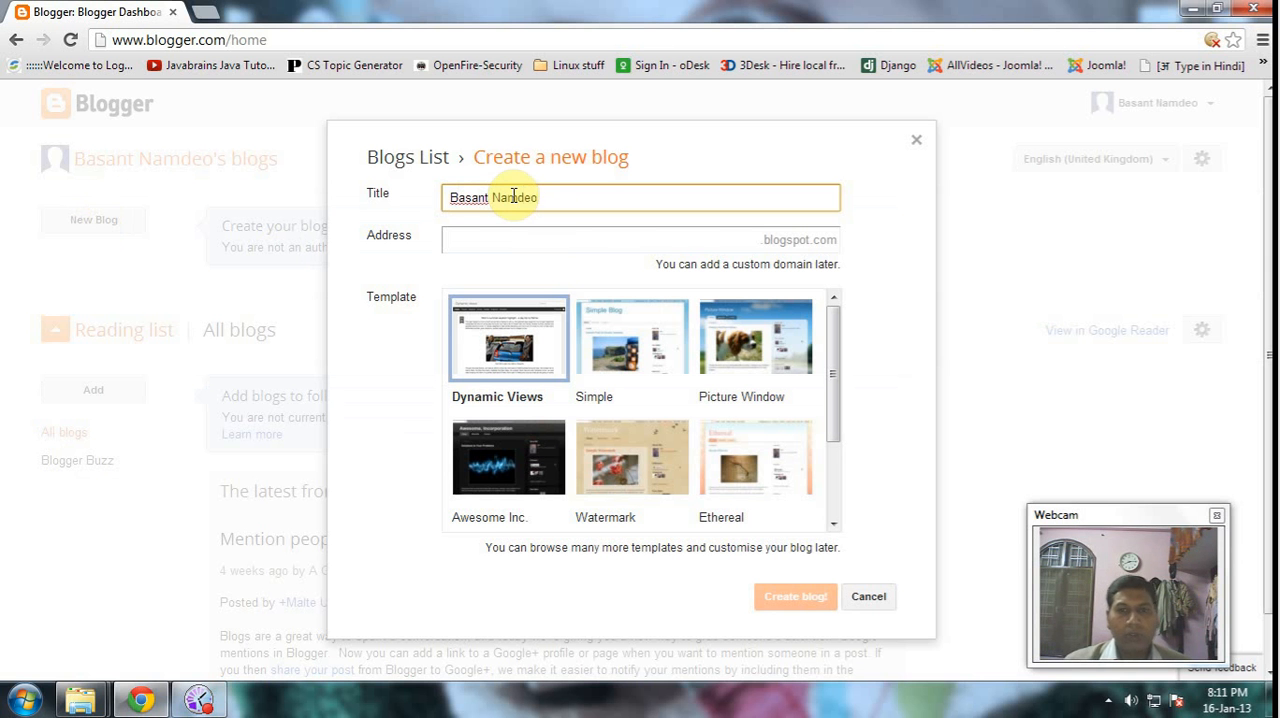
click(665, 243)
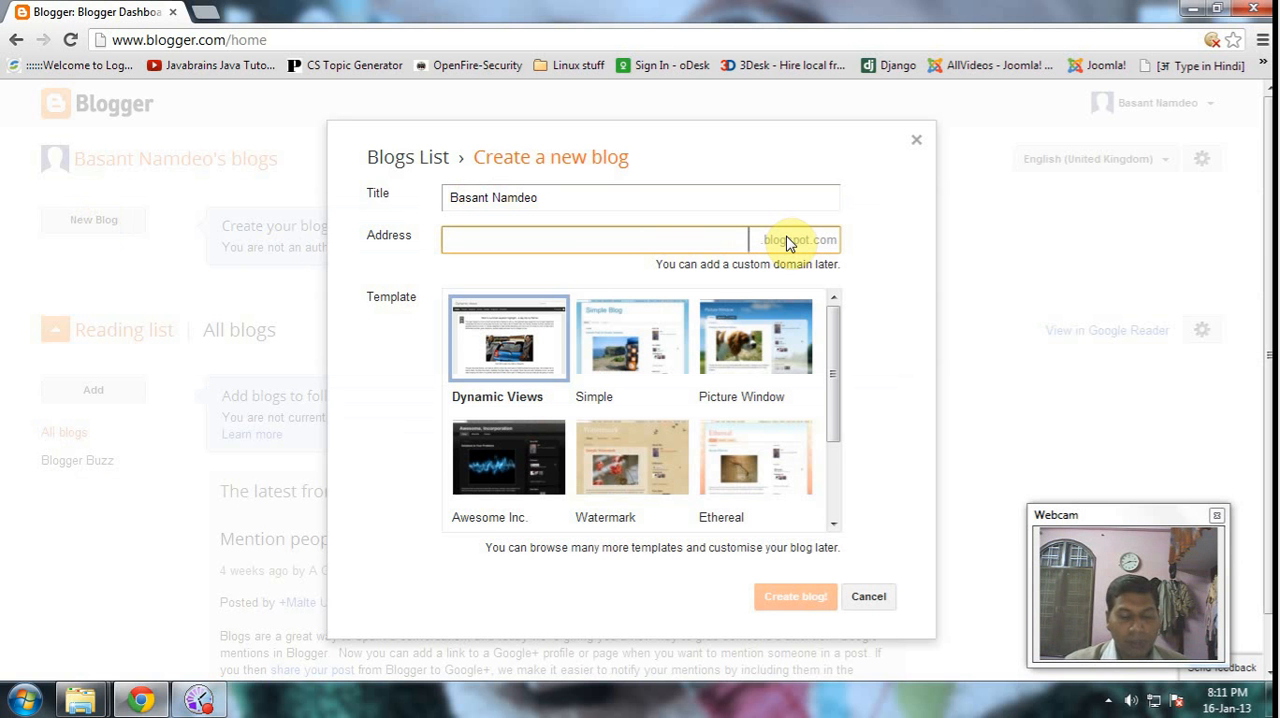
text(basant)
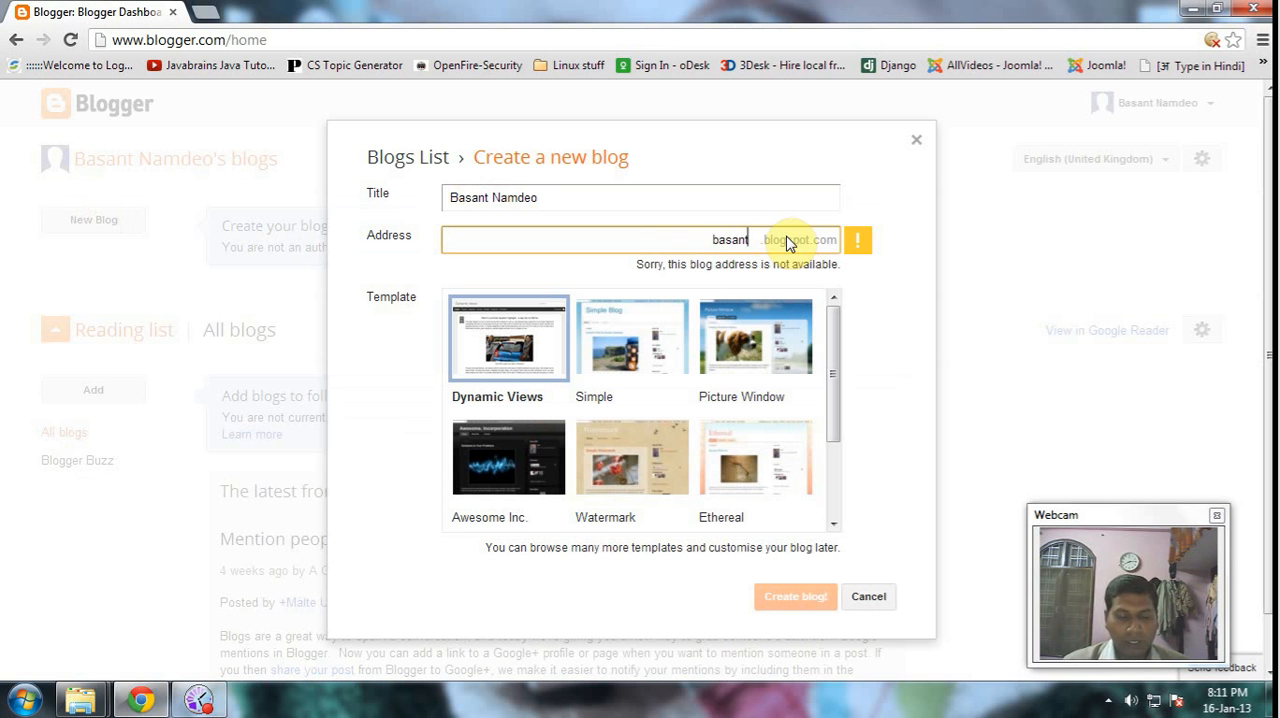
text(.nd)
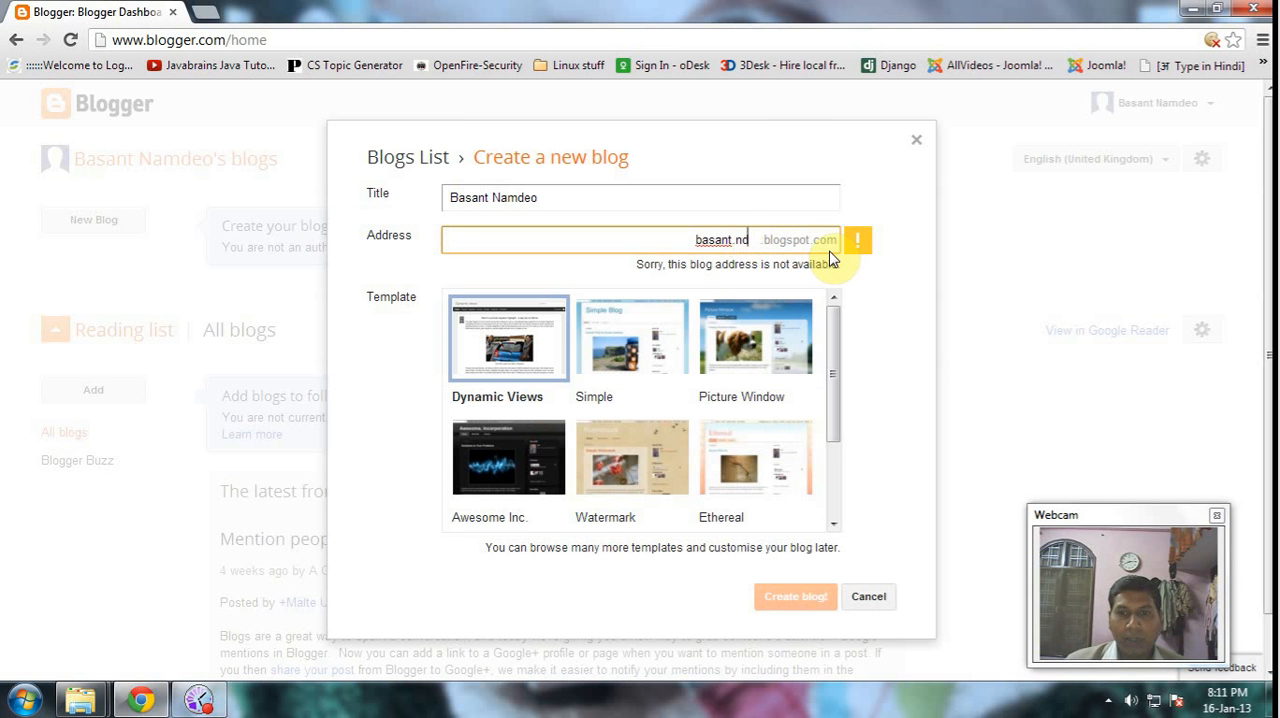
- Try blog addresses that extend the first name with the surname or its abbreviation after a dot or underscore
key(BackSpace)
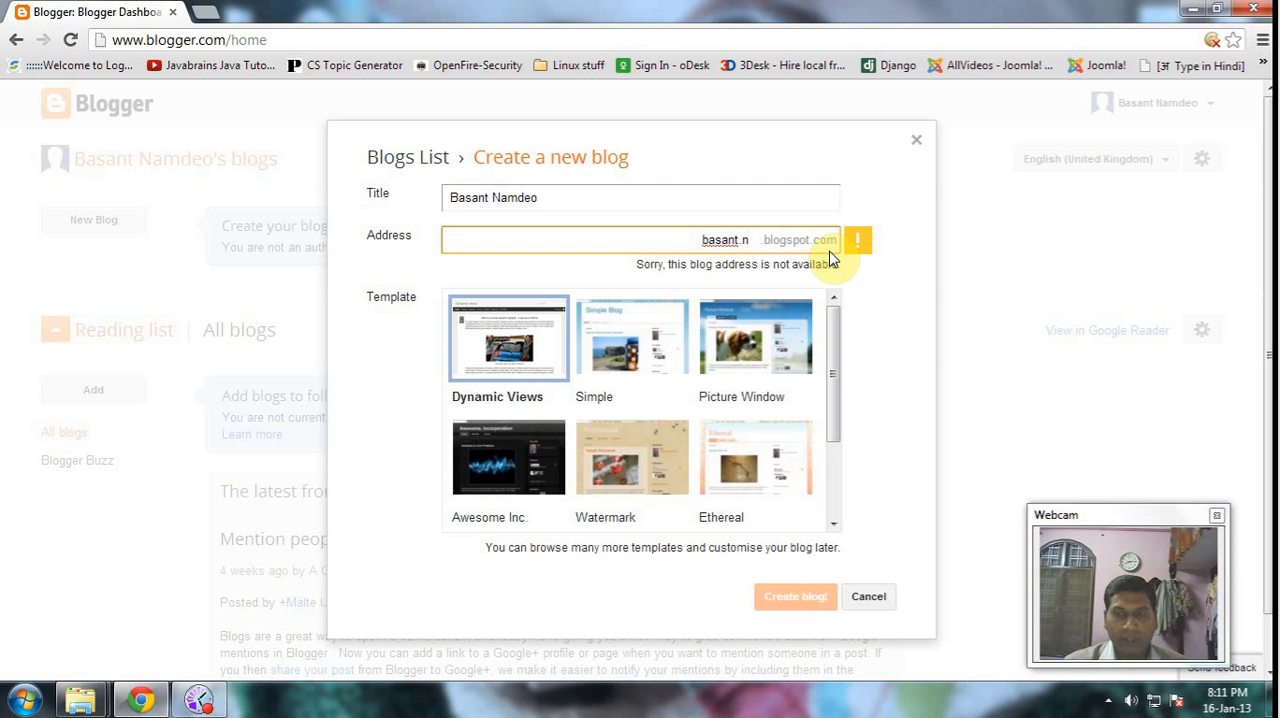
text(amdeo)
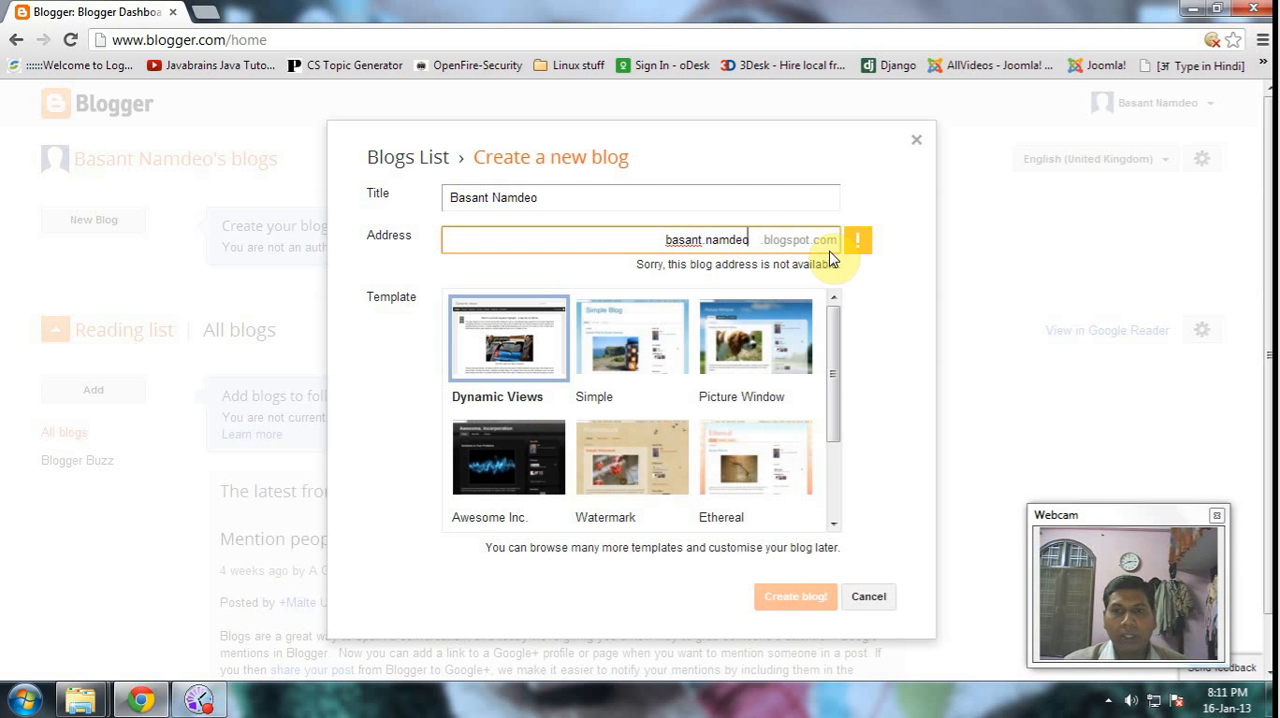
key(BackSpace)
key(BackSpace)
key(BackSpace)
key(BackSpace)
key(BackSpace)
key(BackSpace)
key(BackSpace)
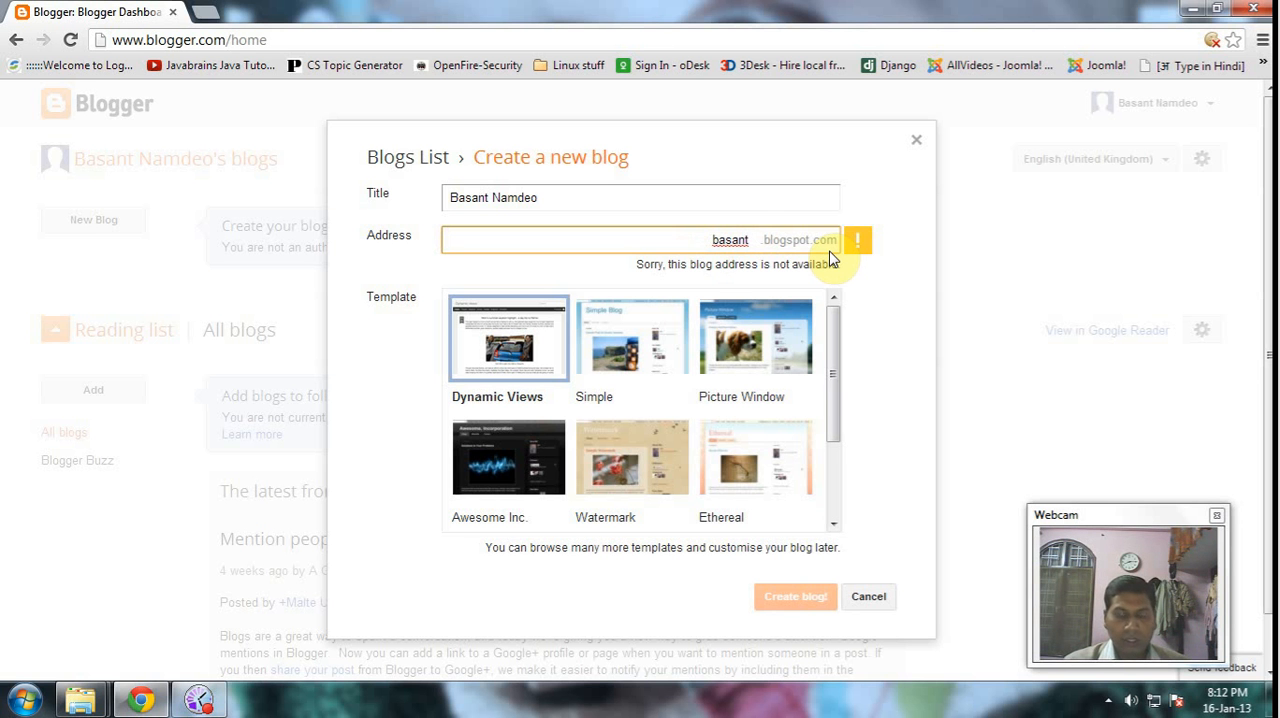
text(.nd)
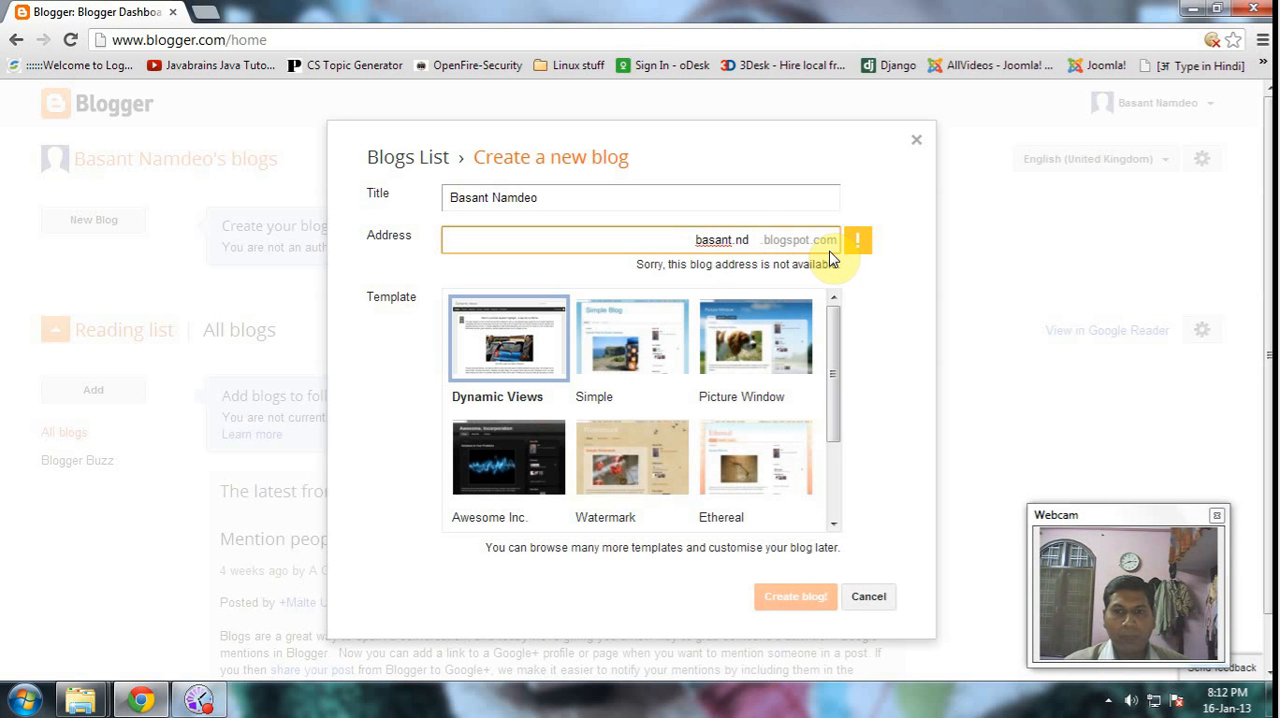
key(BackSpace)
key(BackSpace)
key(BackSpace)
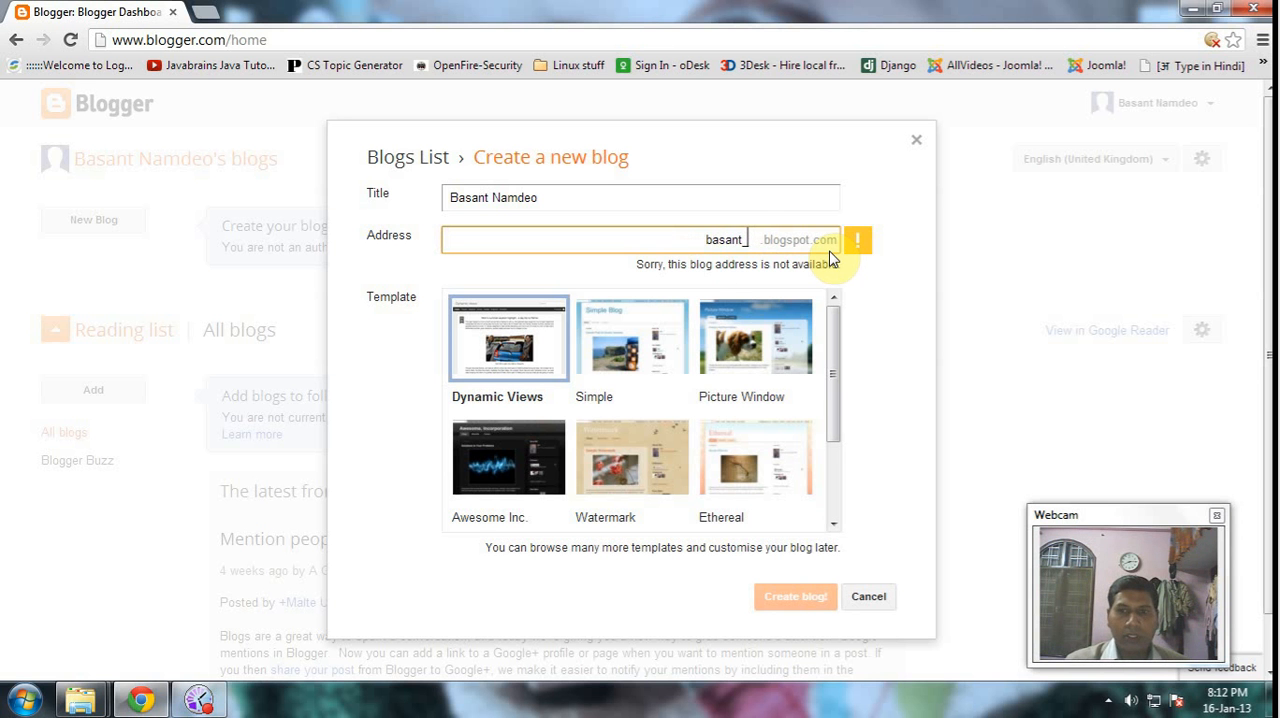
text(_nd)
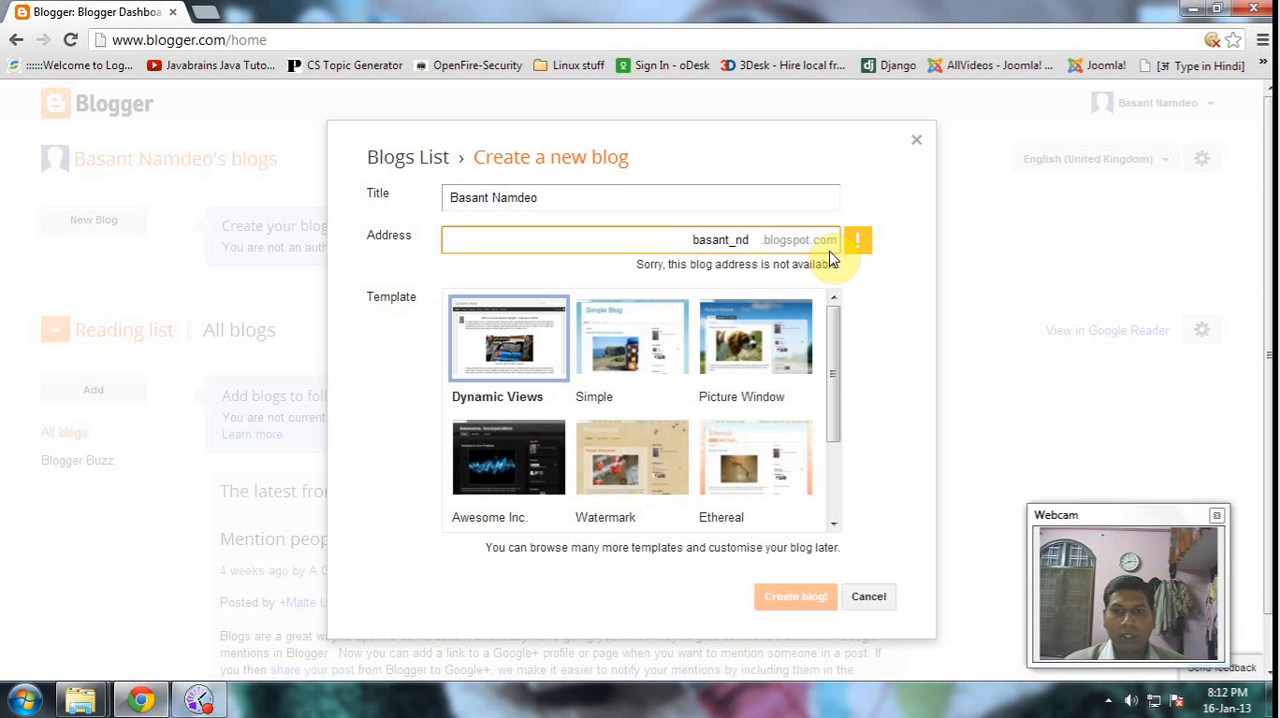
key(BackSpace)
key(BackSpace)
key(BackSpace)
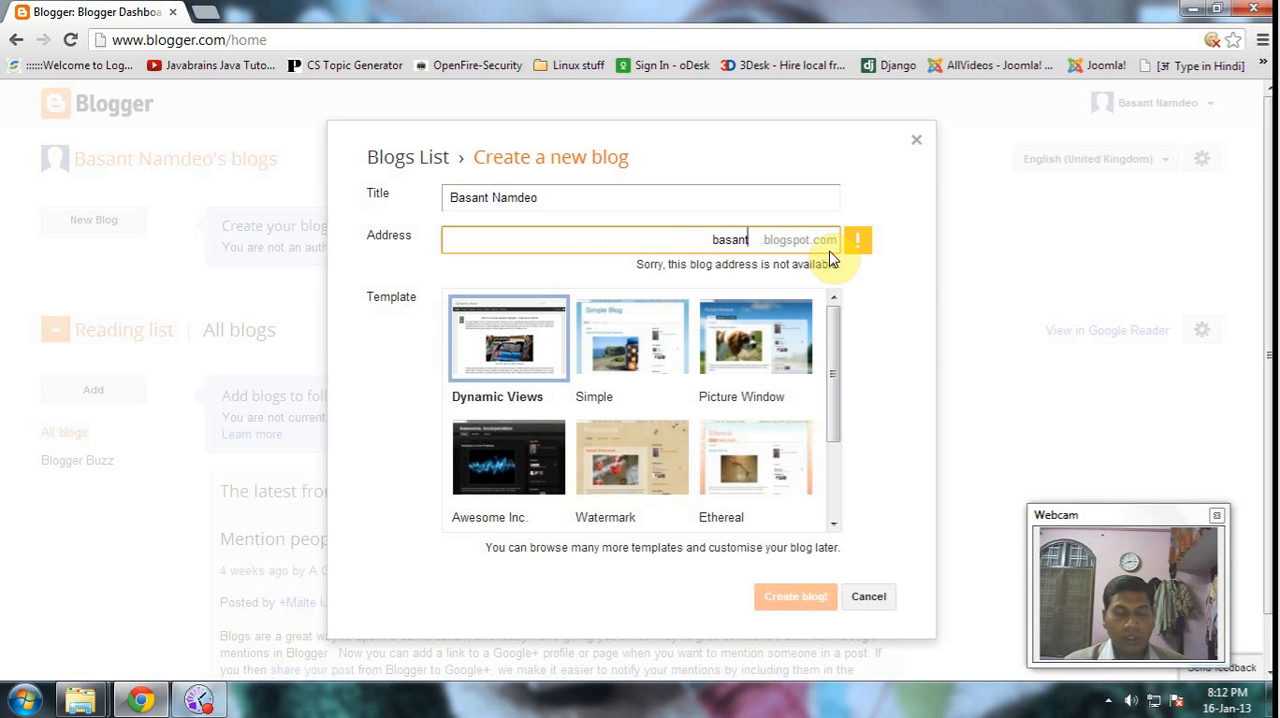
- Complete the blog address by adding the surname directly after the first name, without any separator
text(namdeo)
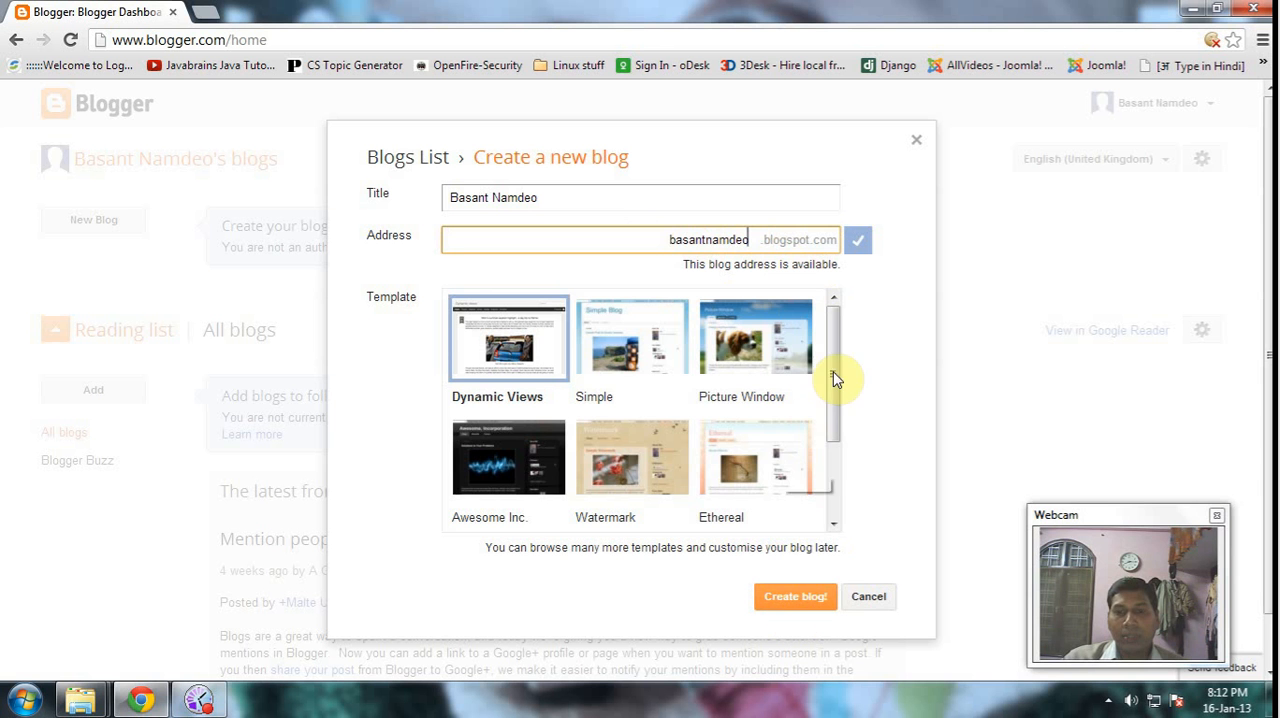
drag(838, 360, 850, 335)
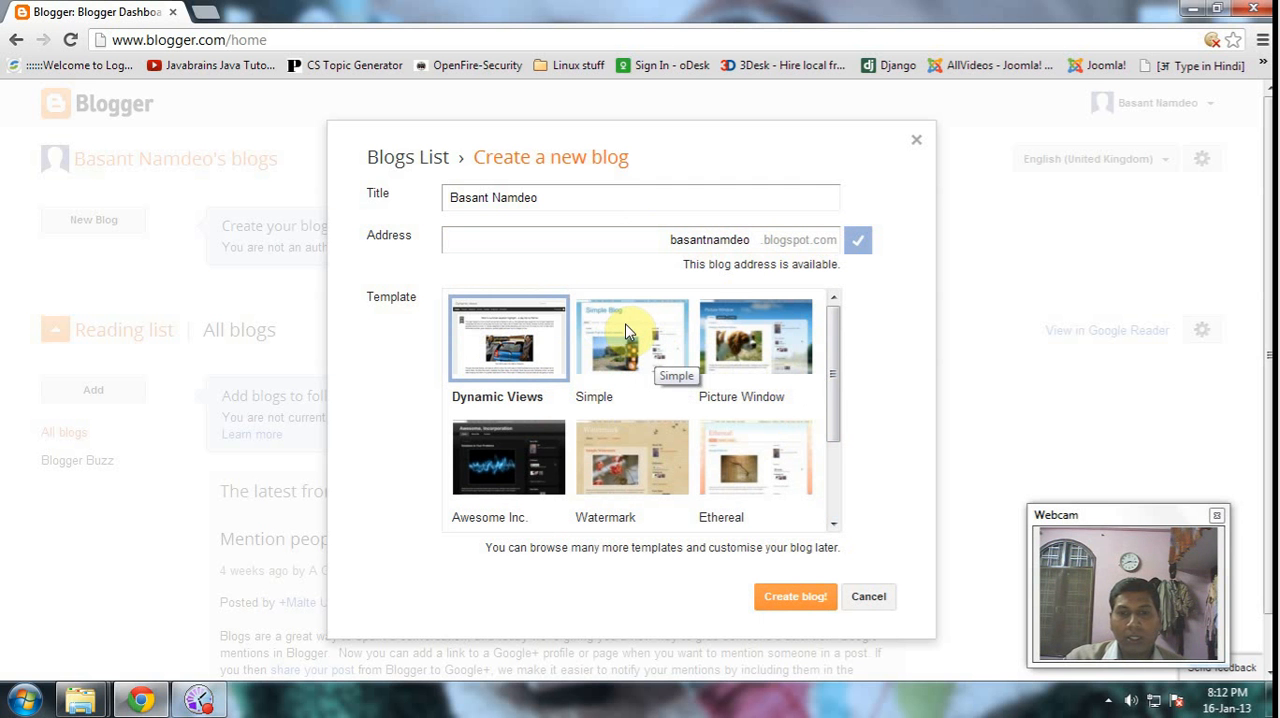
- Choose the Picture Window template and create the blog
click(768, 346)
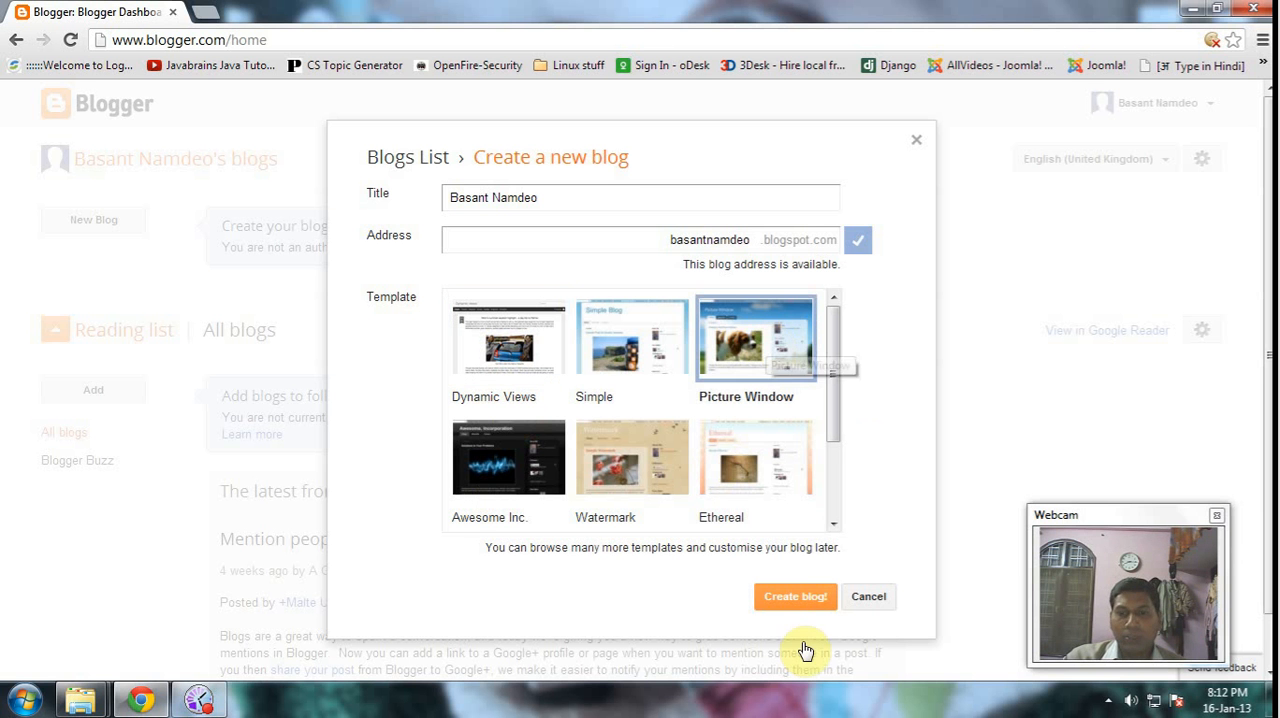
click(792, 597)
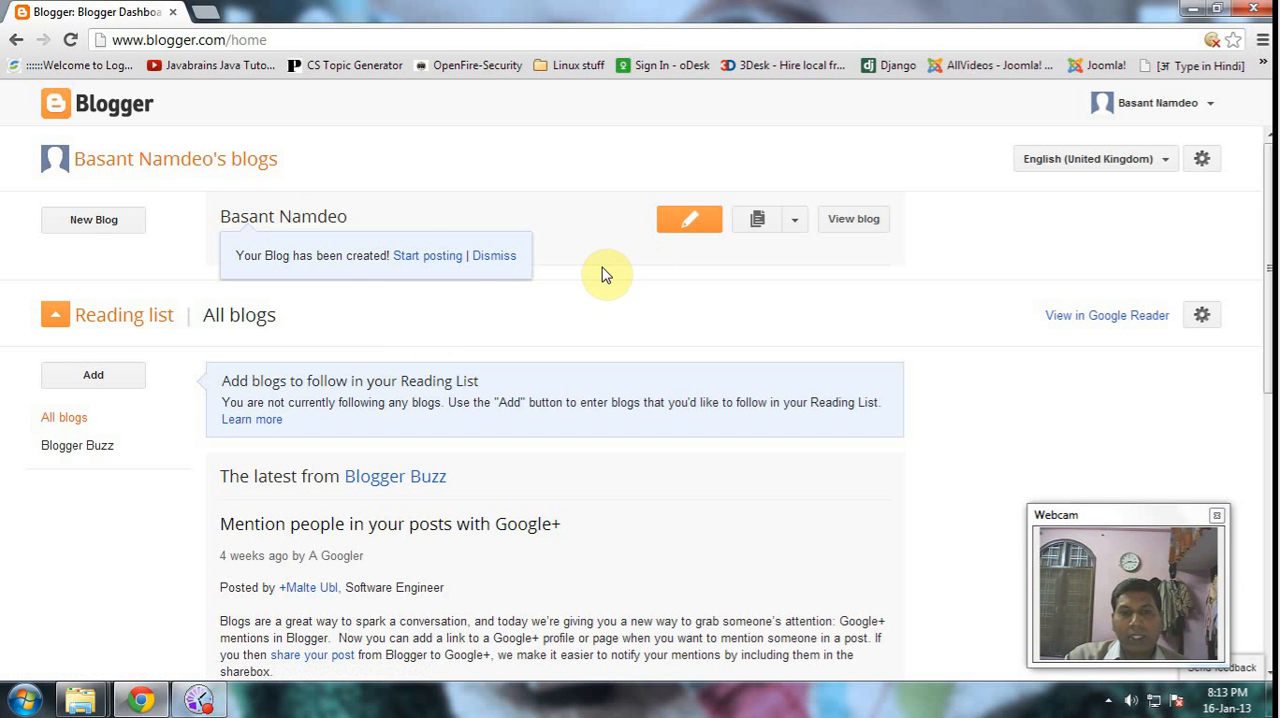
click(418, 259)
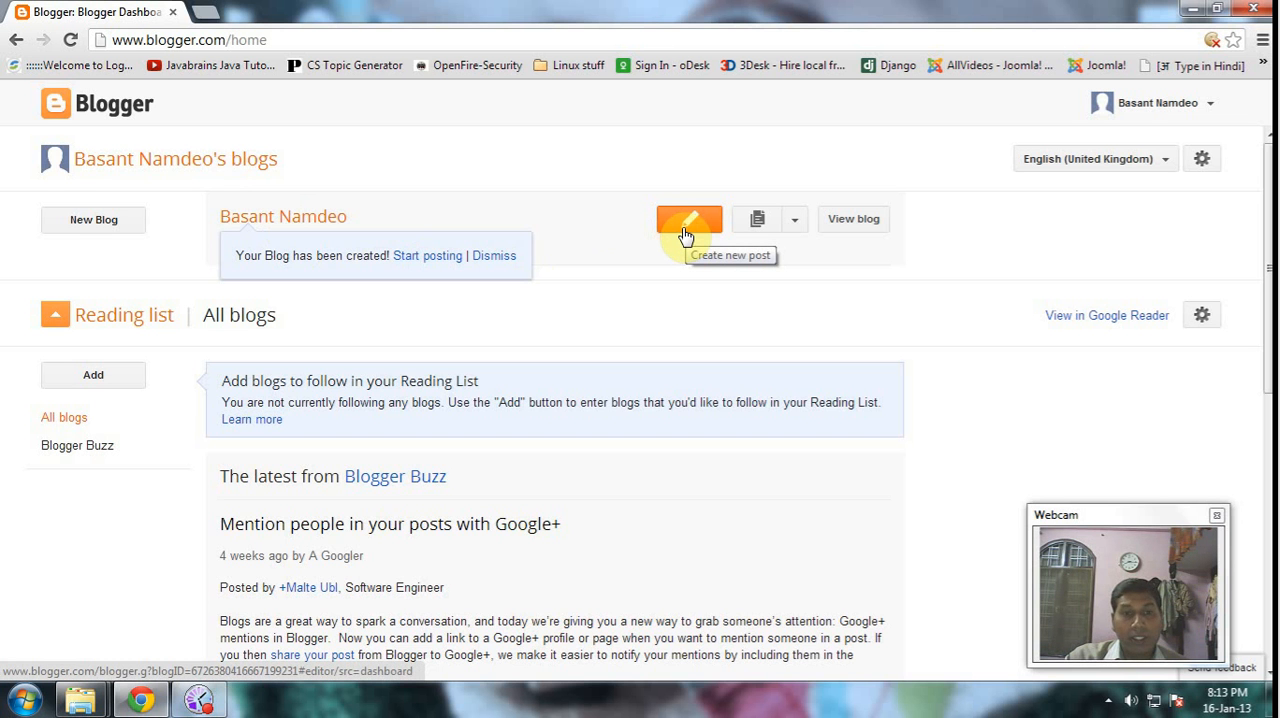
- View the new blog and examine its title and blogspot web address
click(862, 222)
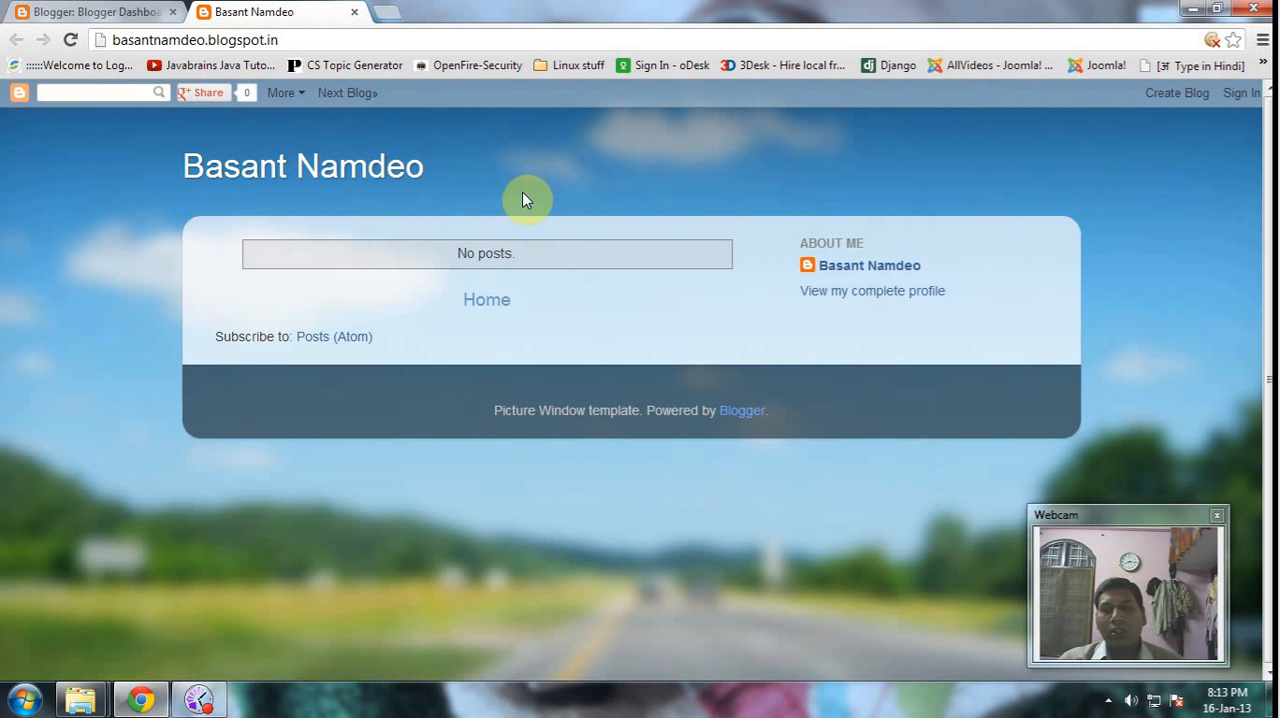
drag(204, 168, 224, 168)
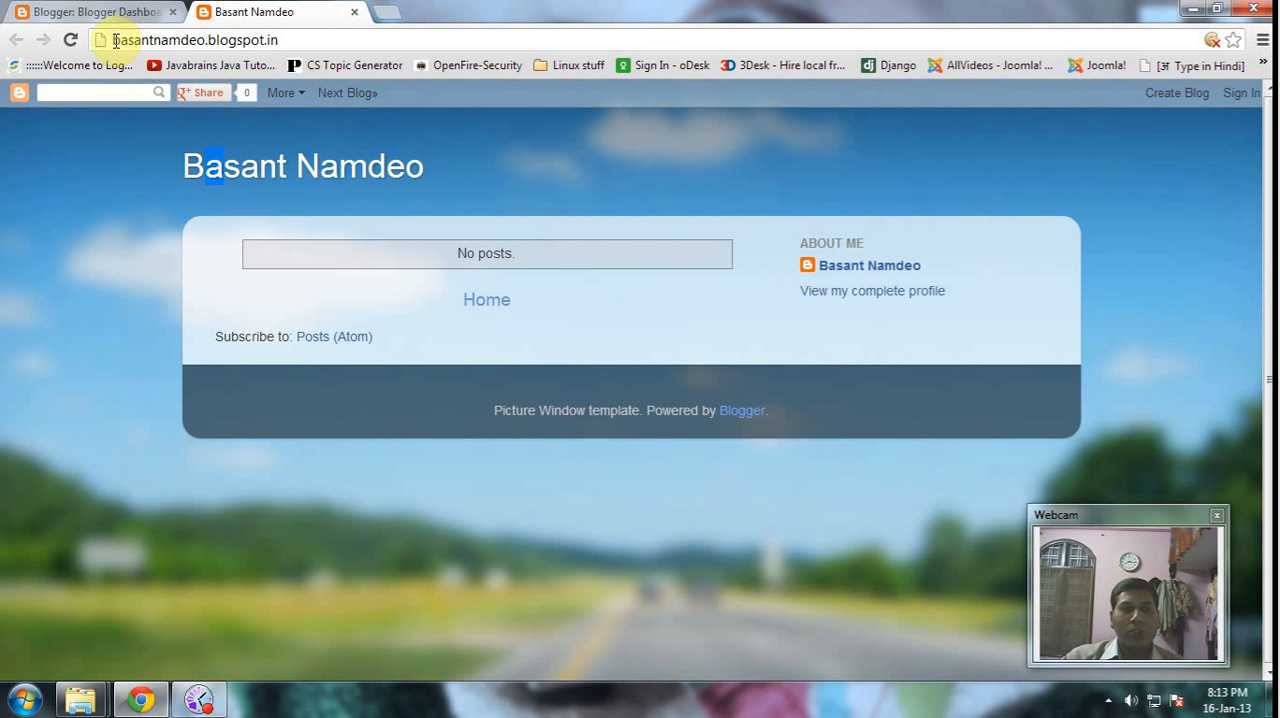
drag(112, 39, 294, 42)
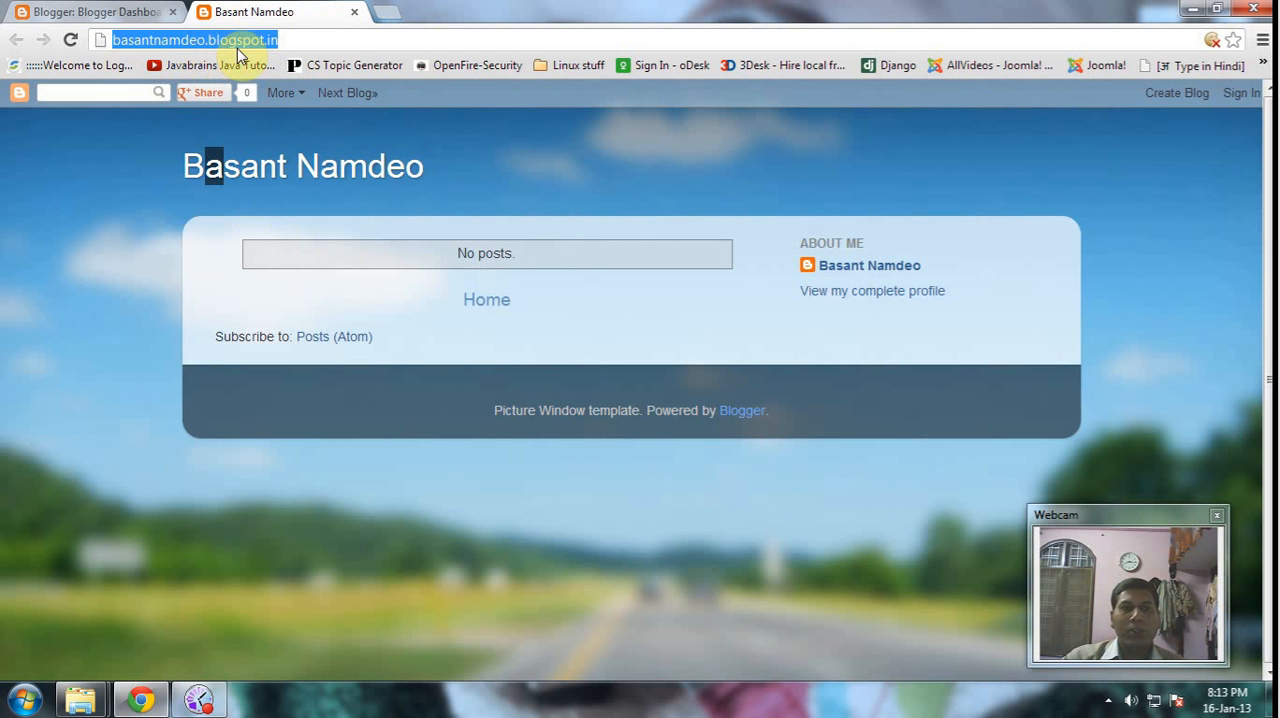
click(415, 168)
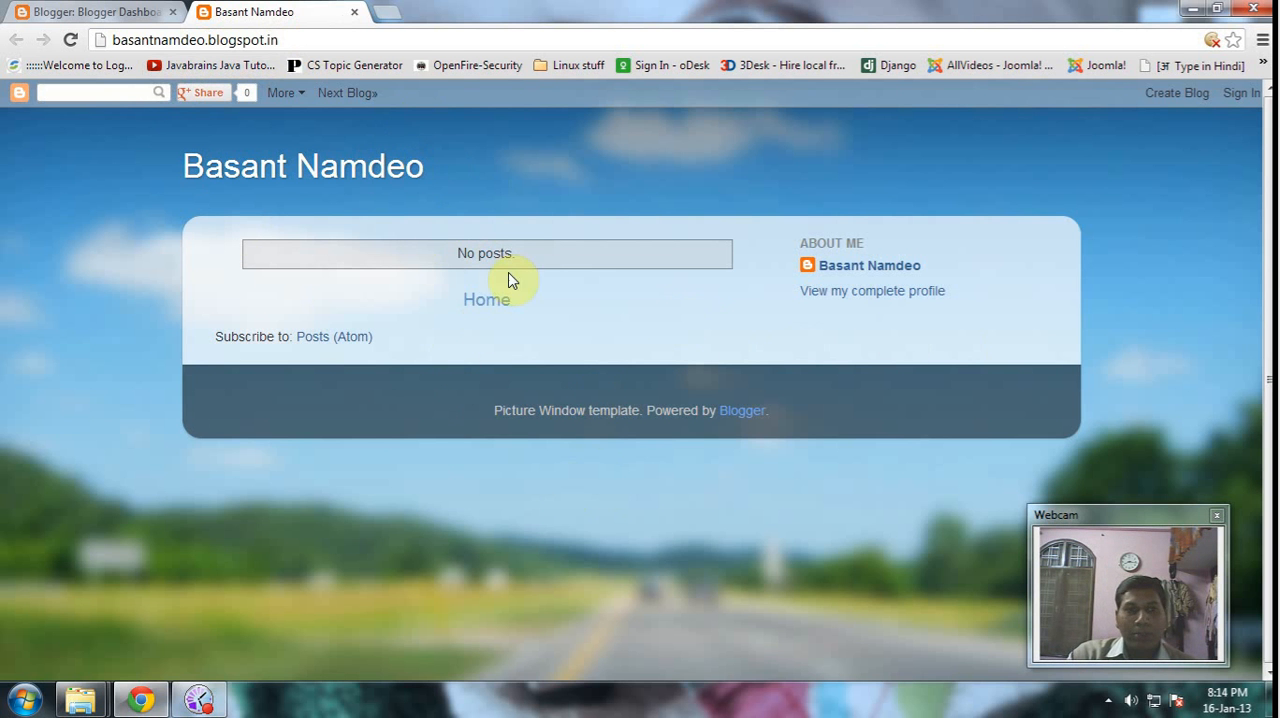
- Return to the Blogger dashboard and start a new post on the blog
click(112, 9)
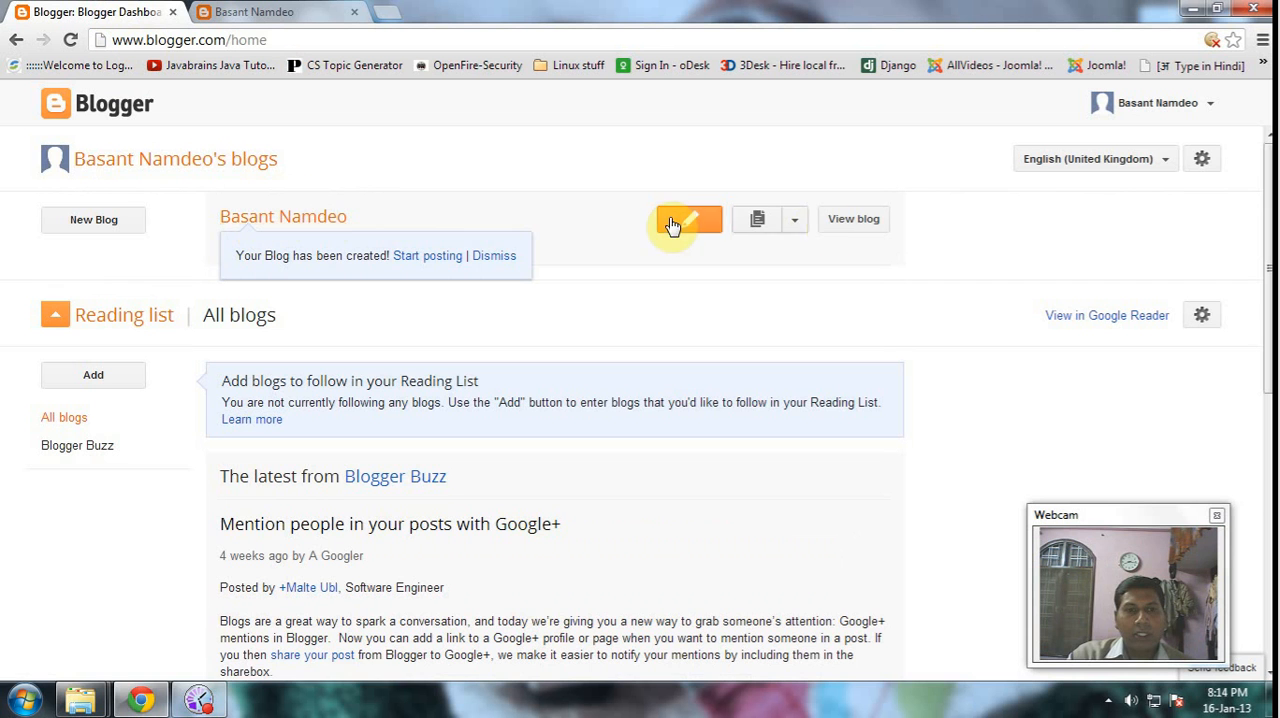
click(697, 220)
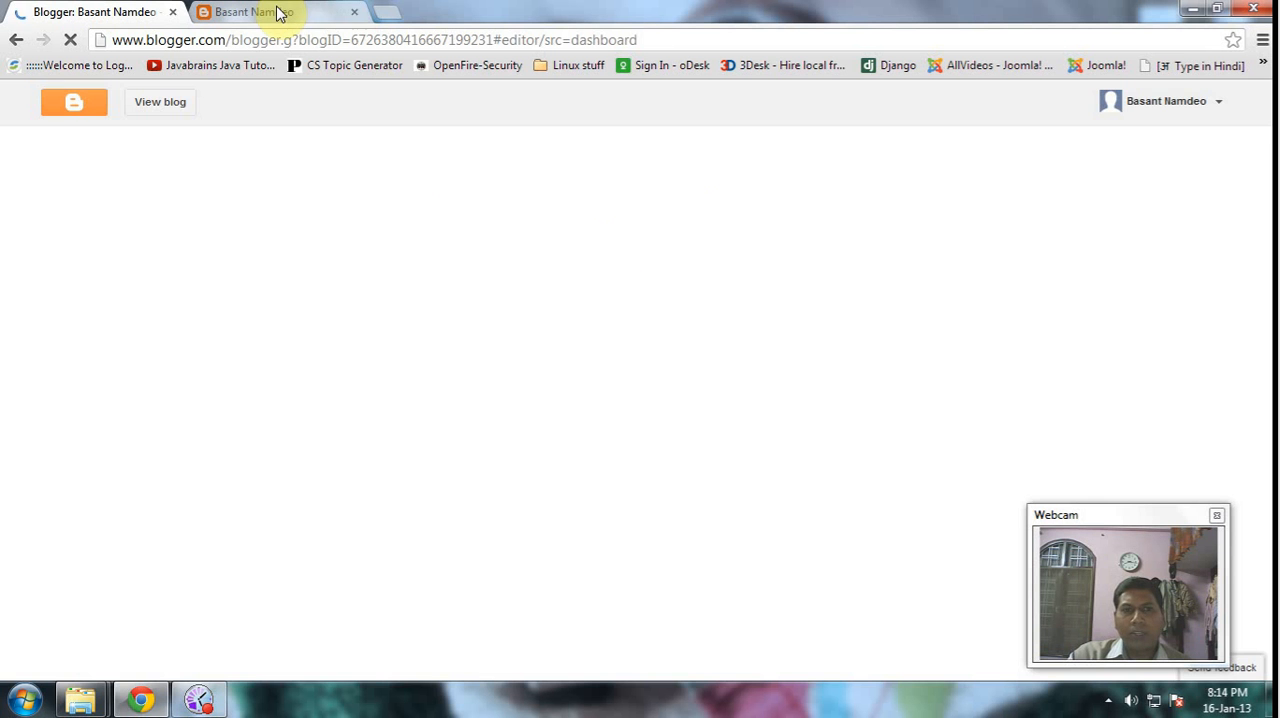
- Open gmail.com in a new browser tab
click(390, 12)
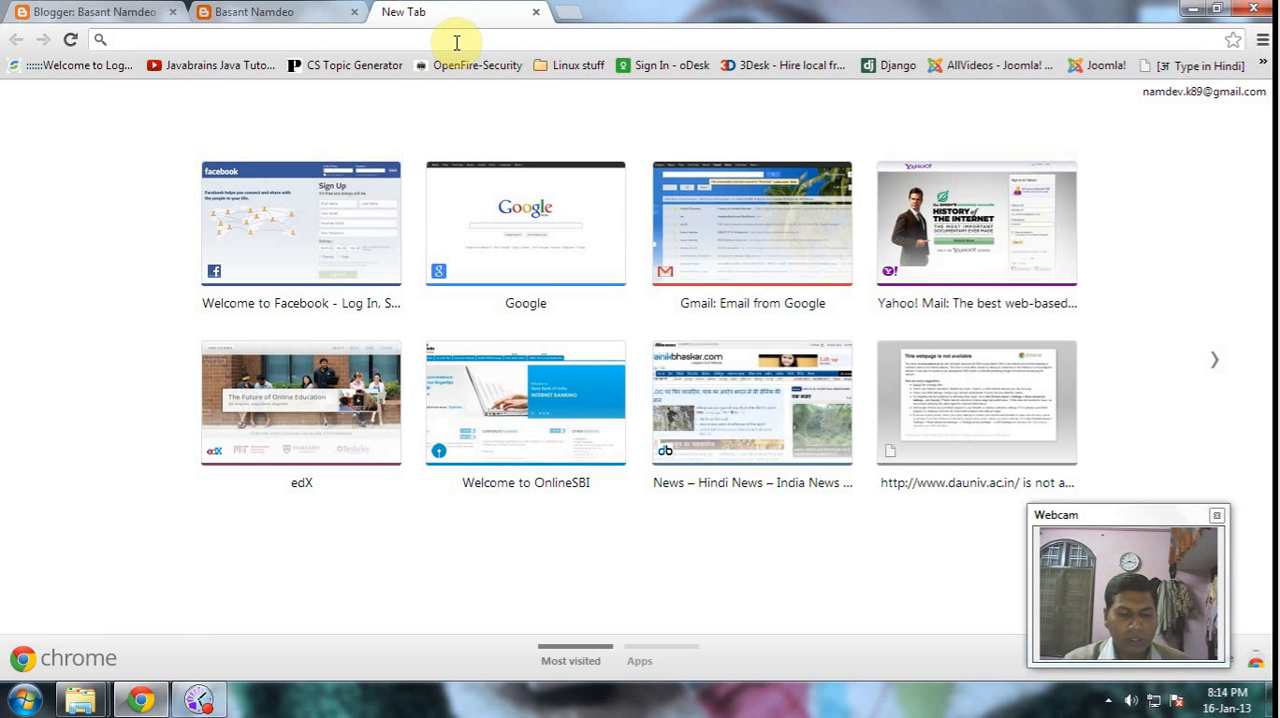
text(gmail.co)
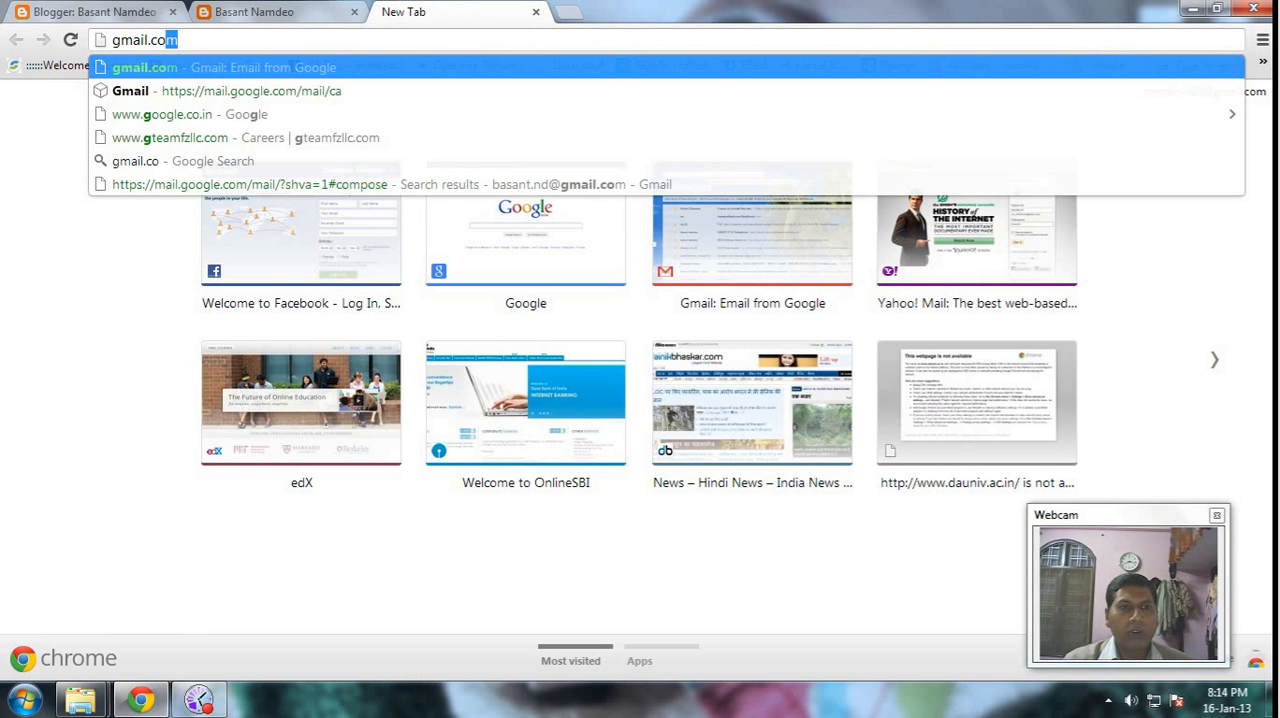
text(m)
key(Return)
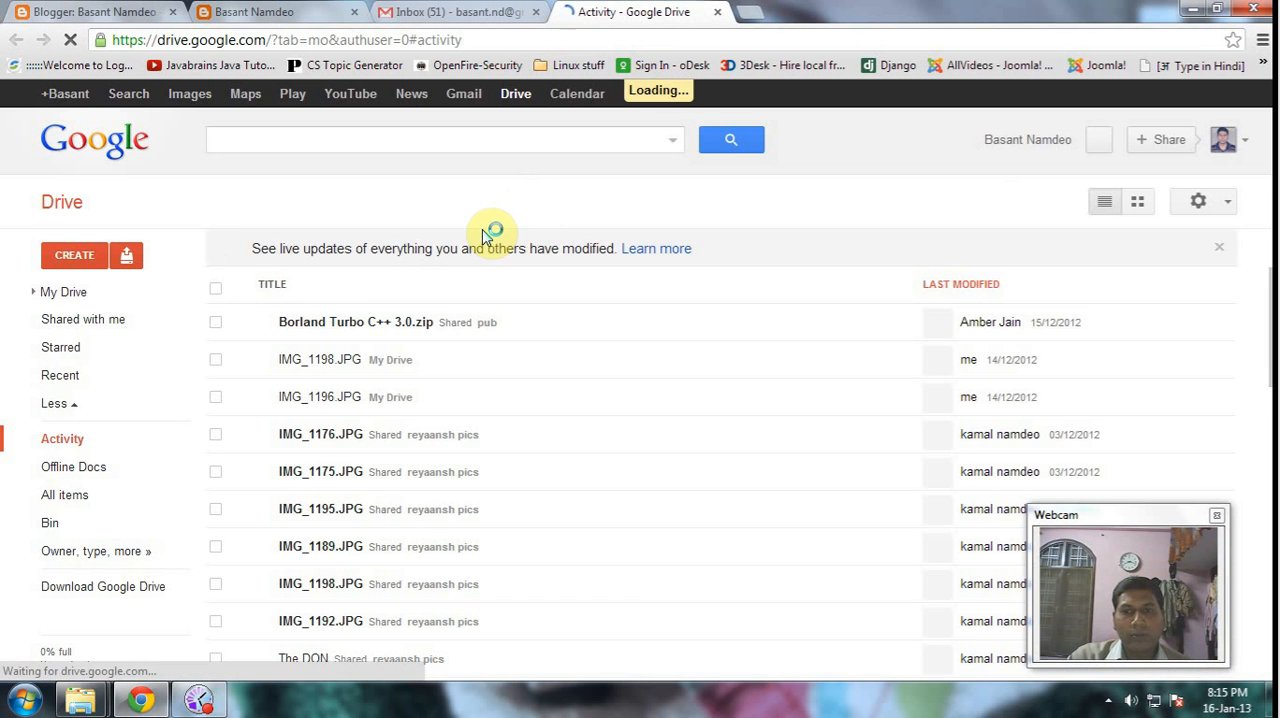
- Open lecture_02.pdf from the Google Drive activity list and copy its web address
scroll(545, 362, down, 1)
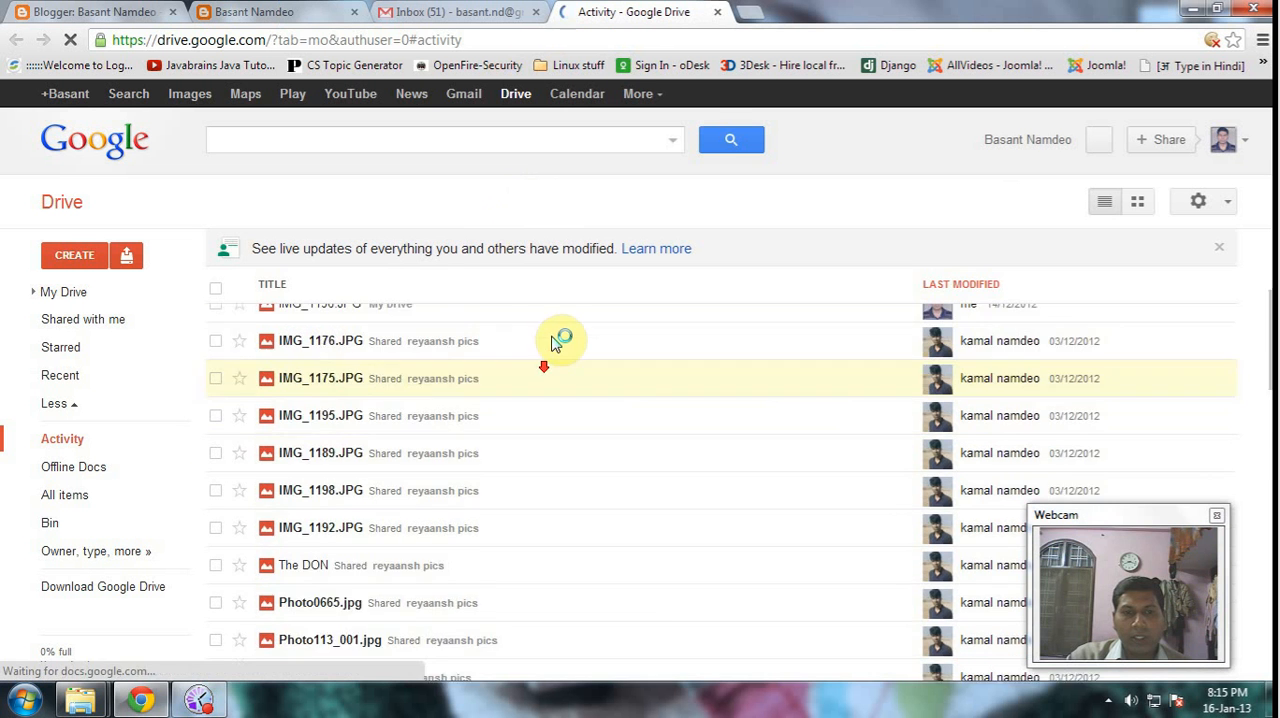
scroll(556, 340, down, 4)
scroll(493, 347, down, 1)
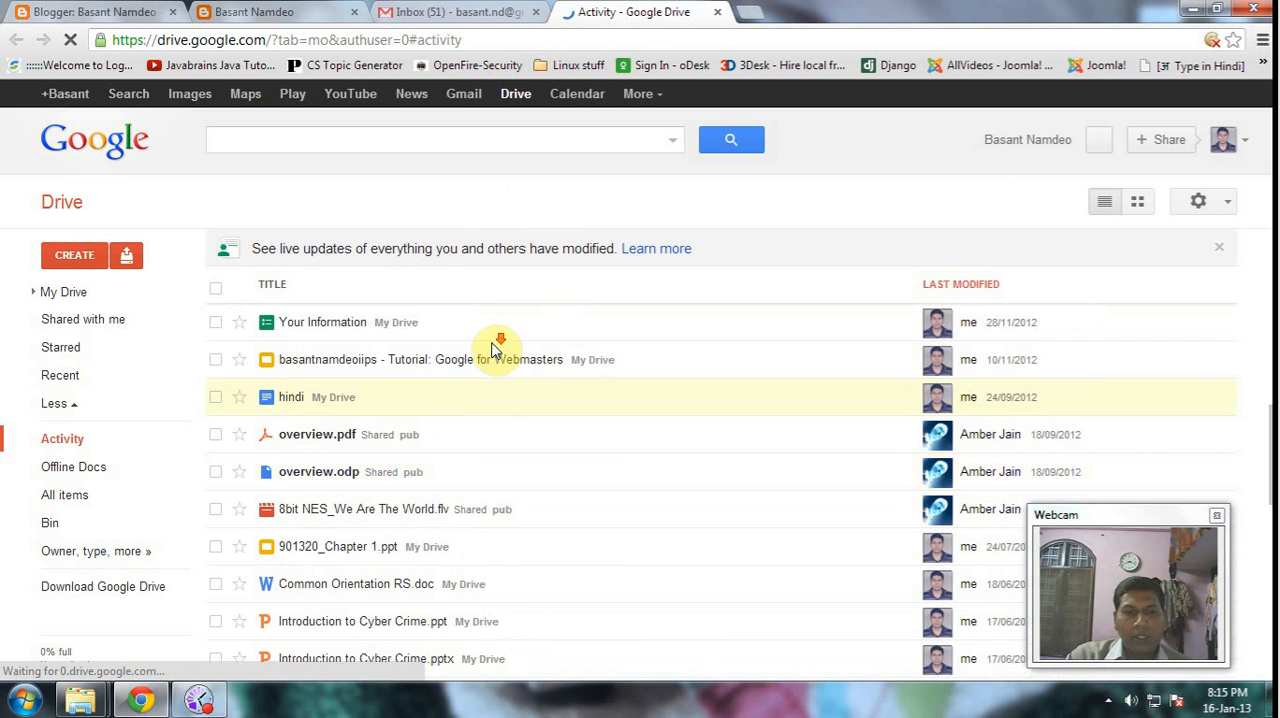
scroll(490, 360, down, 6)
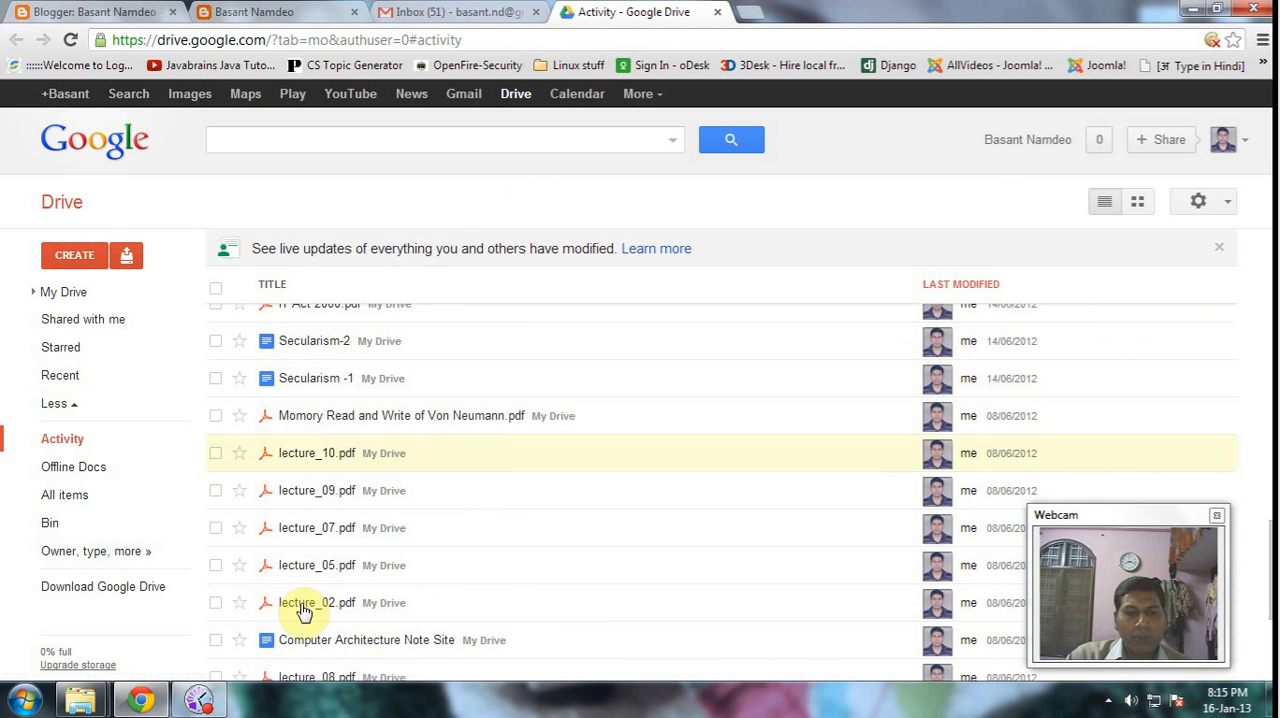
scroll(334, 600, down, 3)
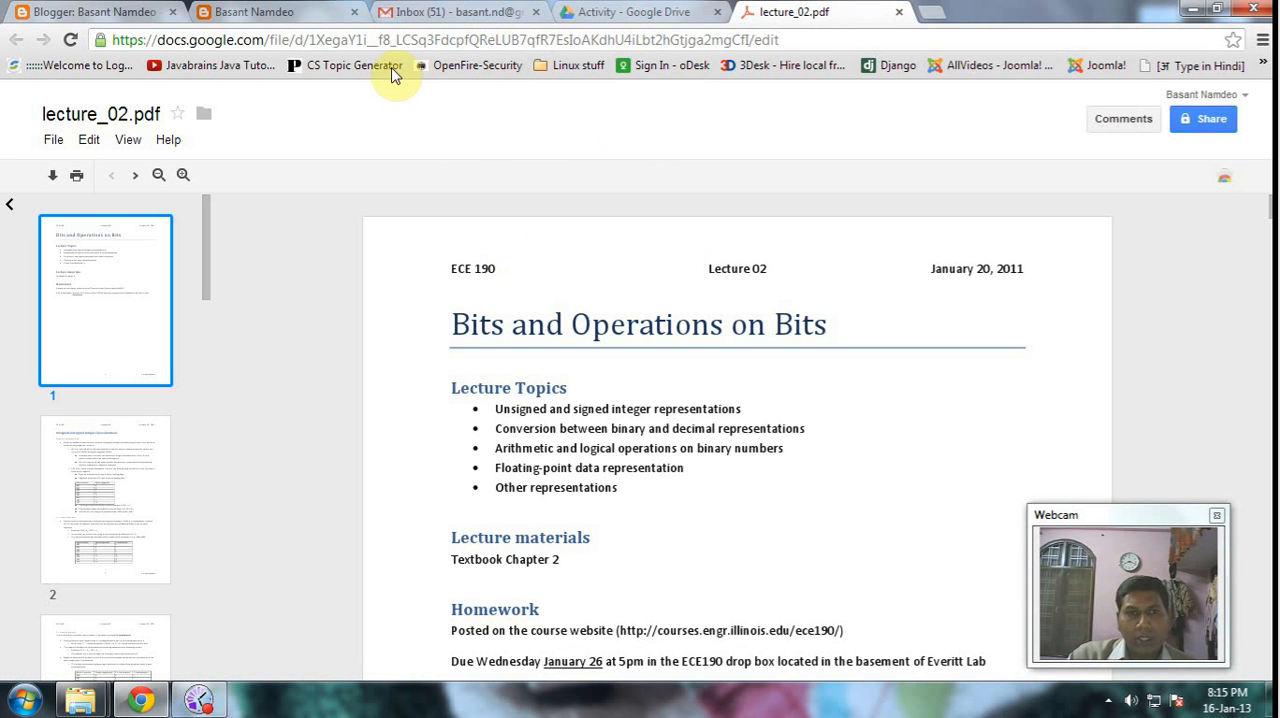
click(592, 42)
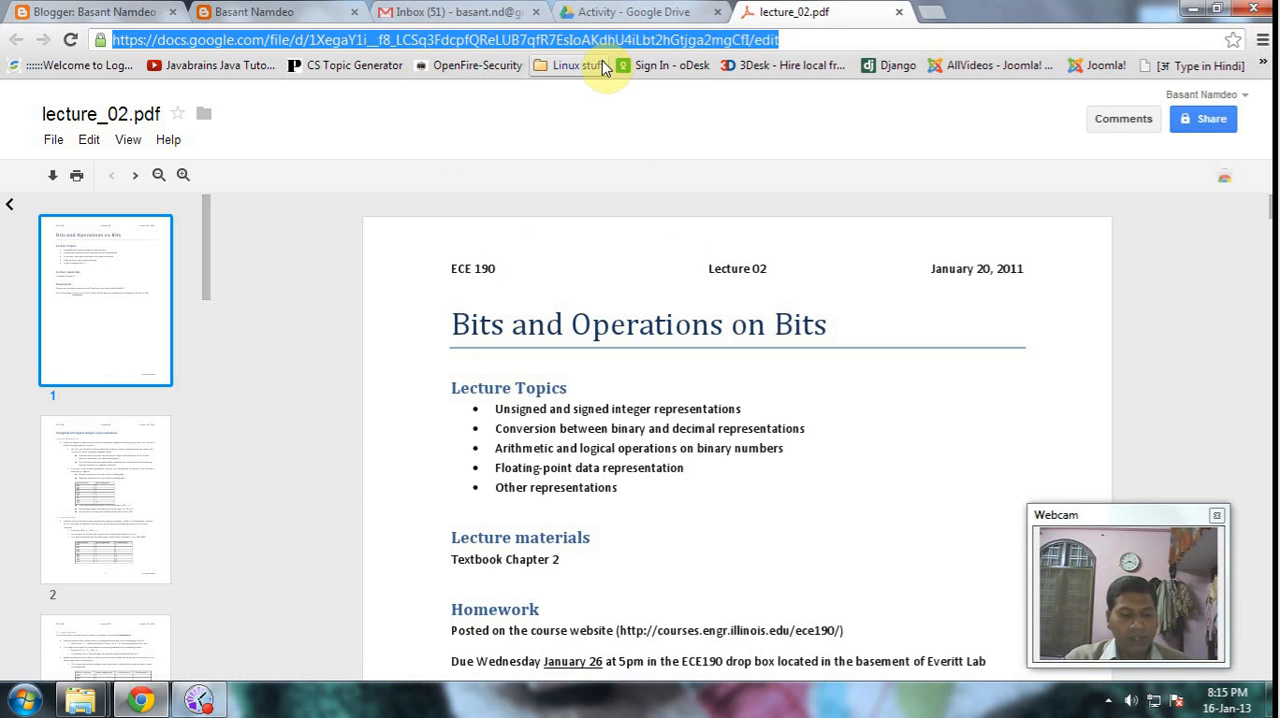
- Return to the blog's post editor, dismiss the Google+ notice and enter "Computer Architecture Lecture no 2" as the post body
click(437, 11)
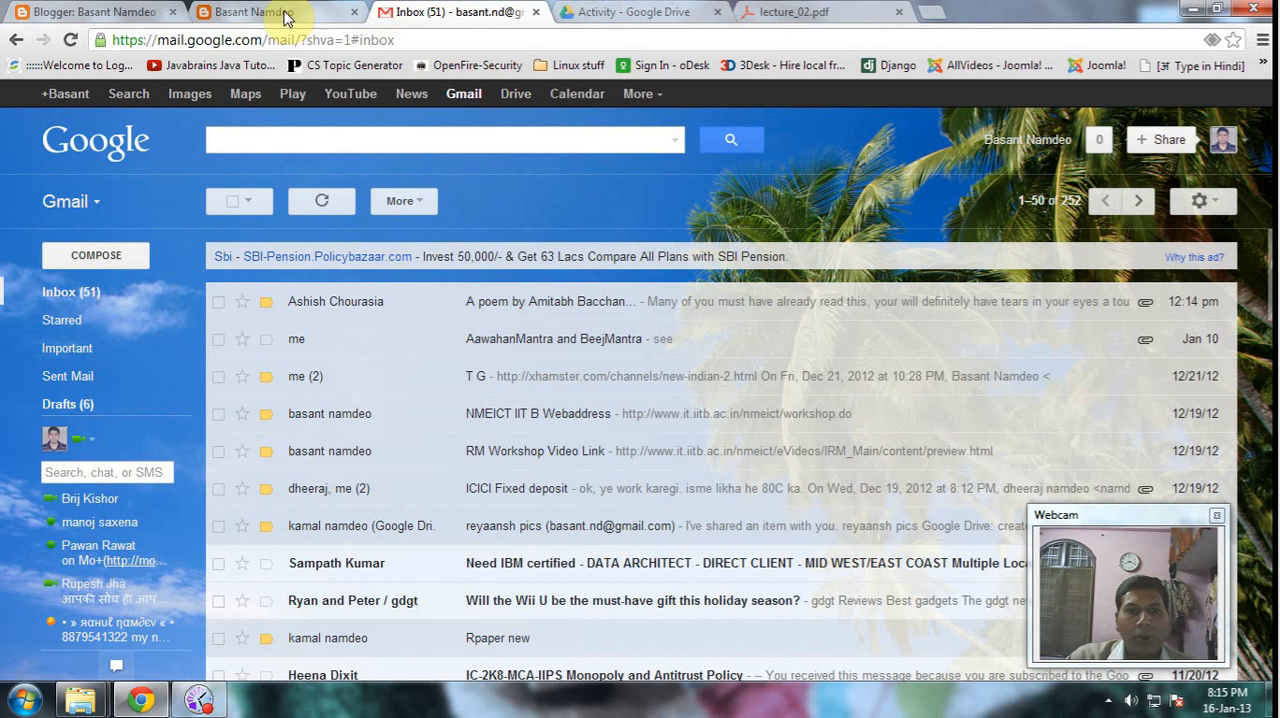
click(285, 12)
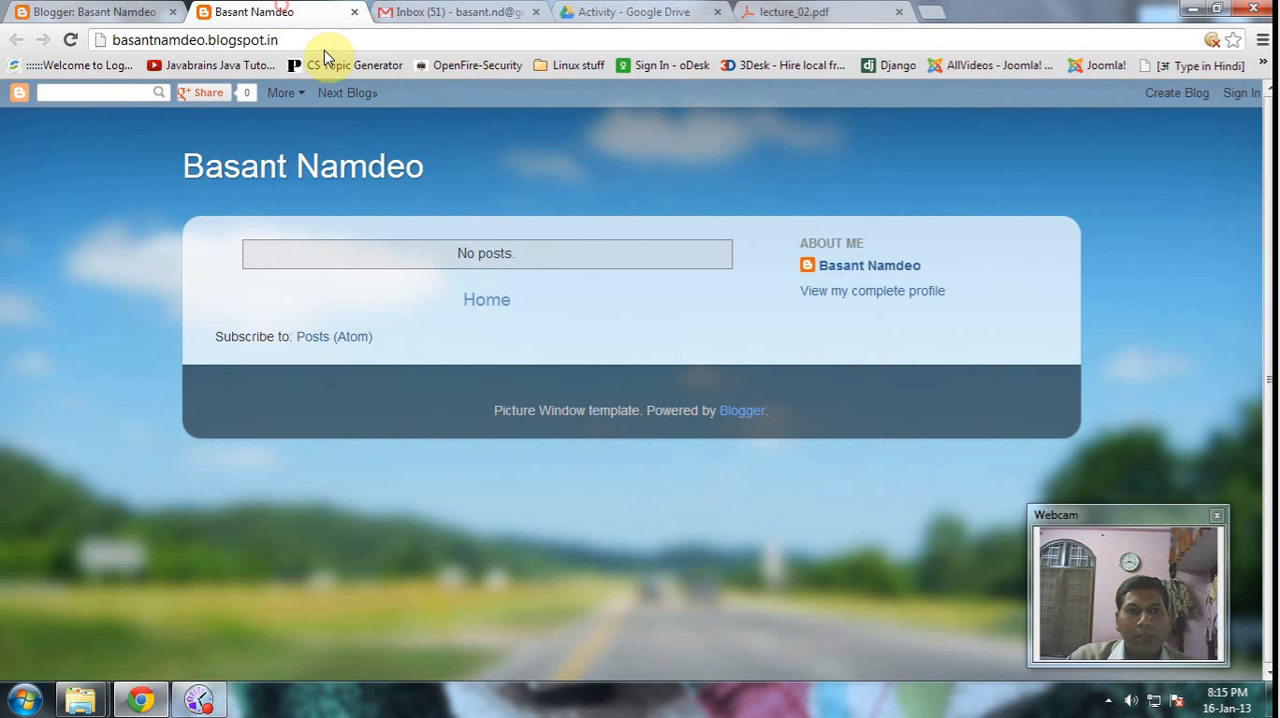
click(128, 10)
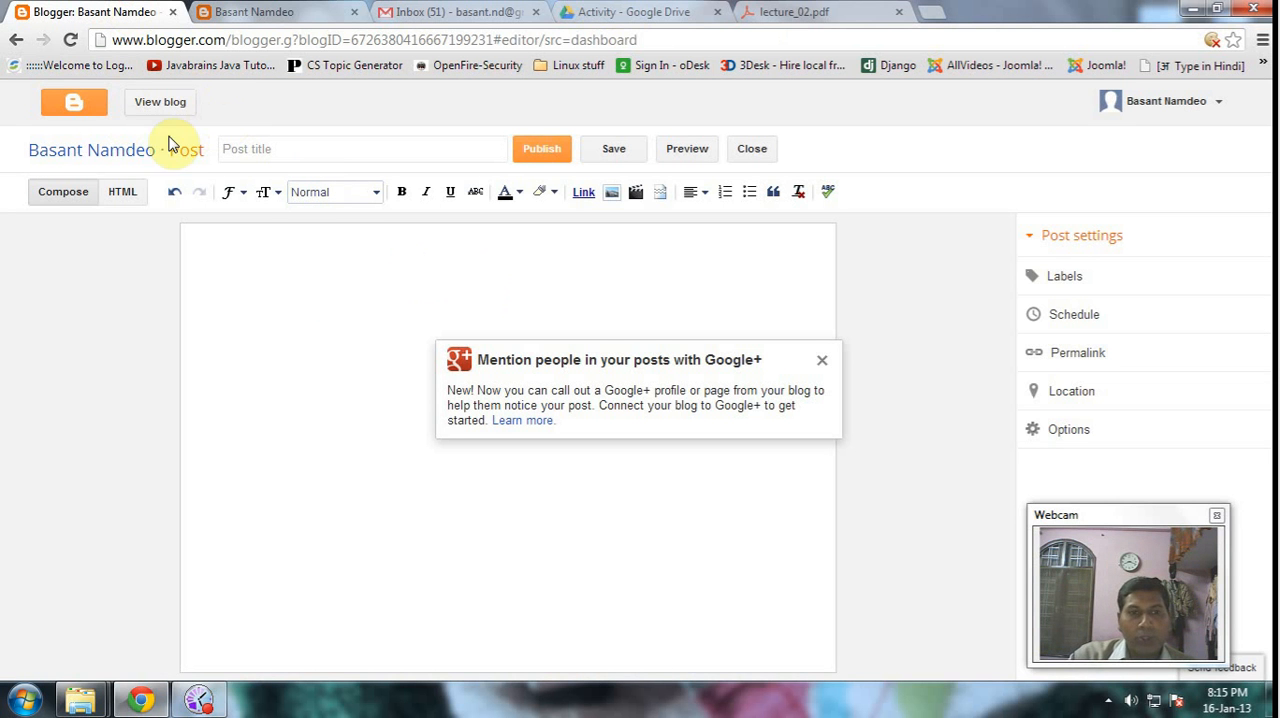
click(824, 364)
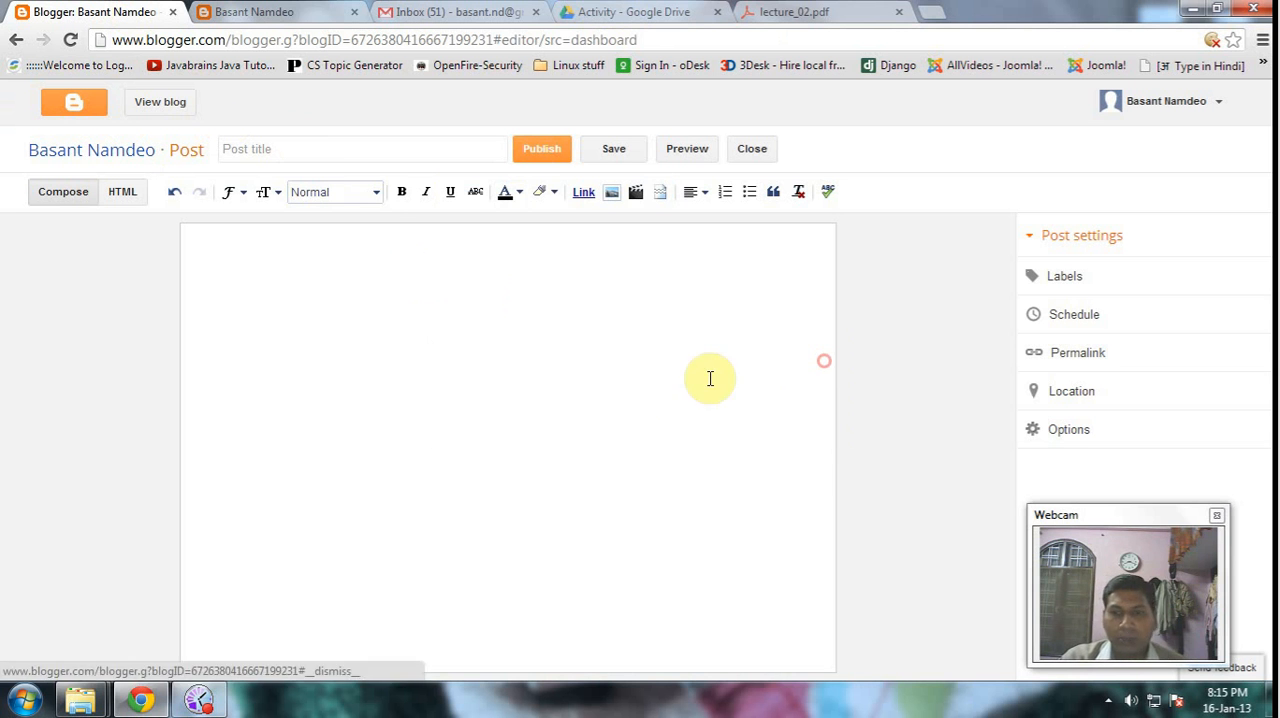
click(300, 299)
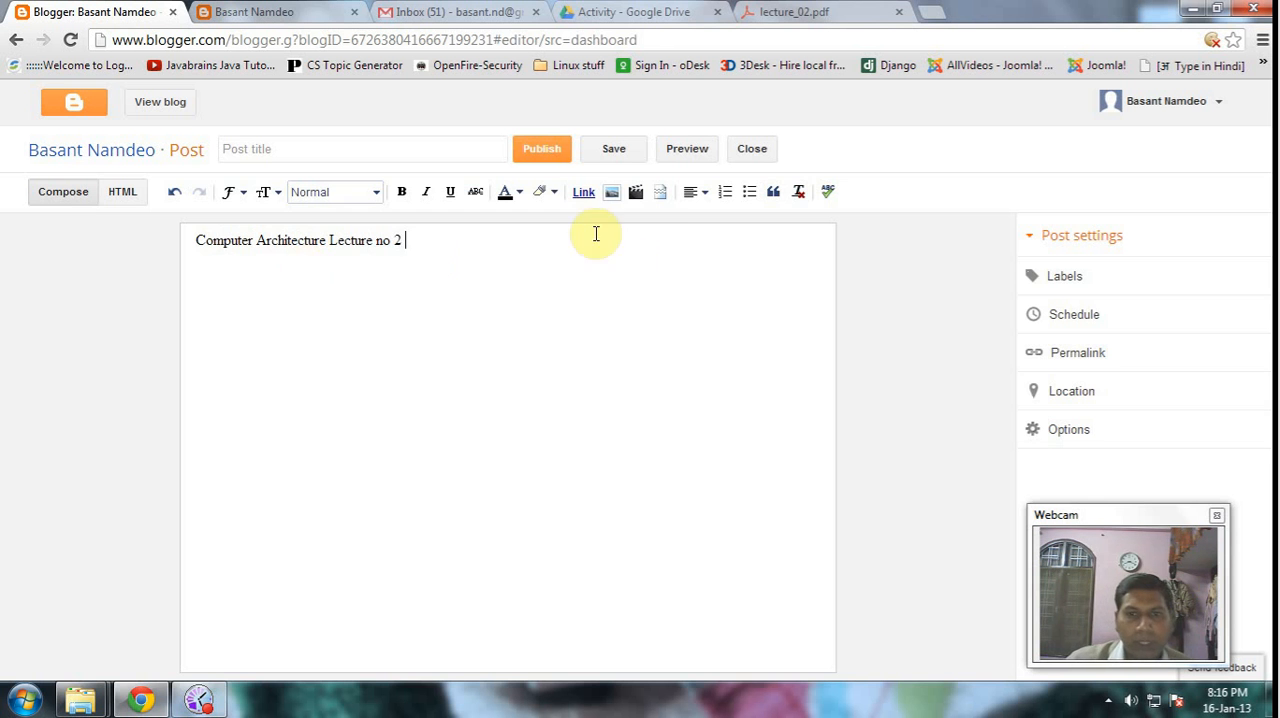
- Insert a link displayed as "Lecture -2" after the body text, pointing to the copied address of lecture_02.pdf
click(585, 196)
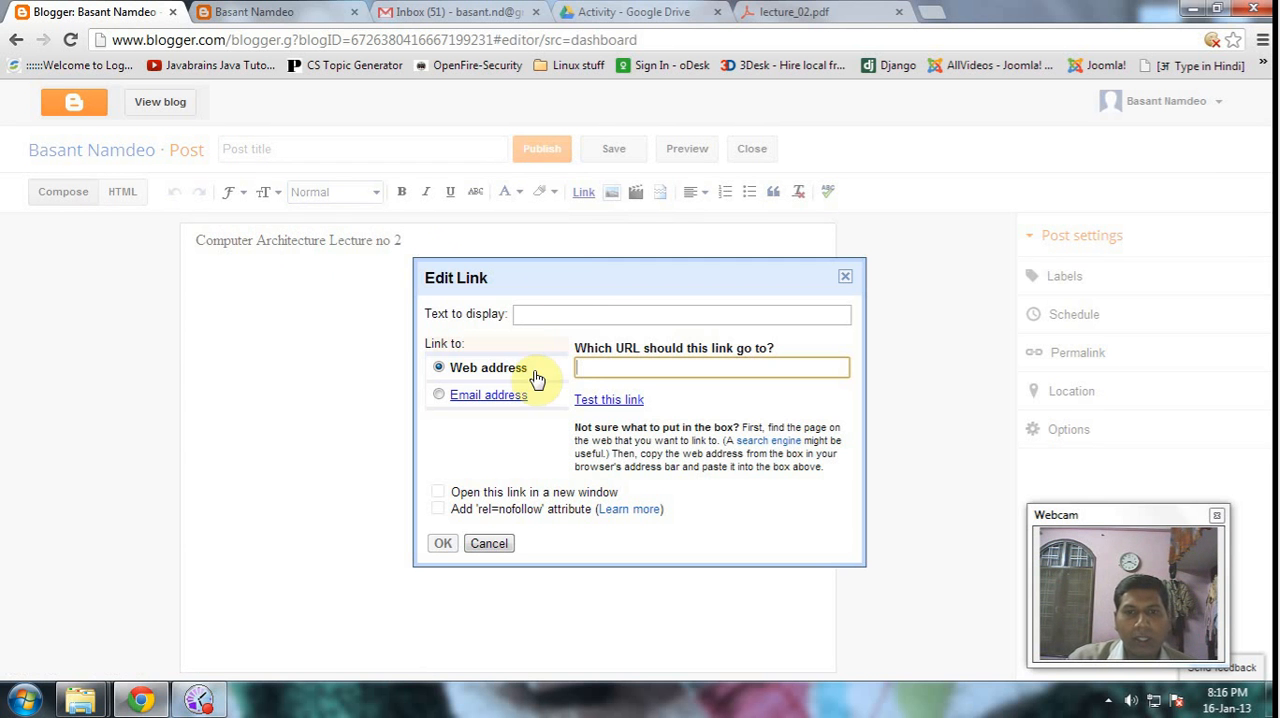
click(528, 309)
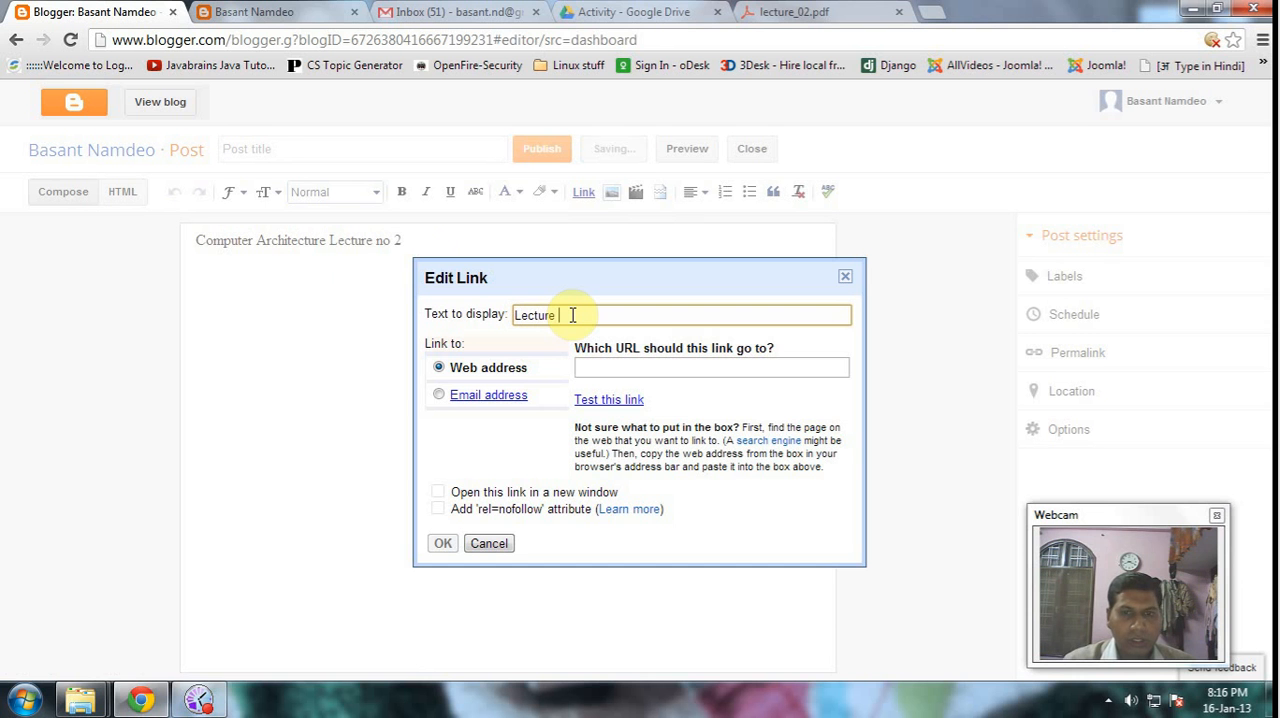
text(-2)
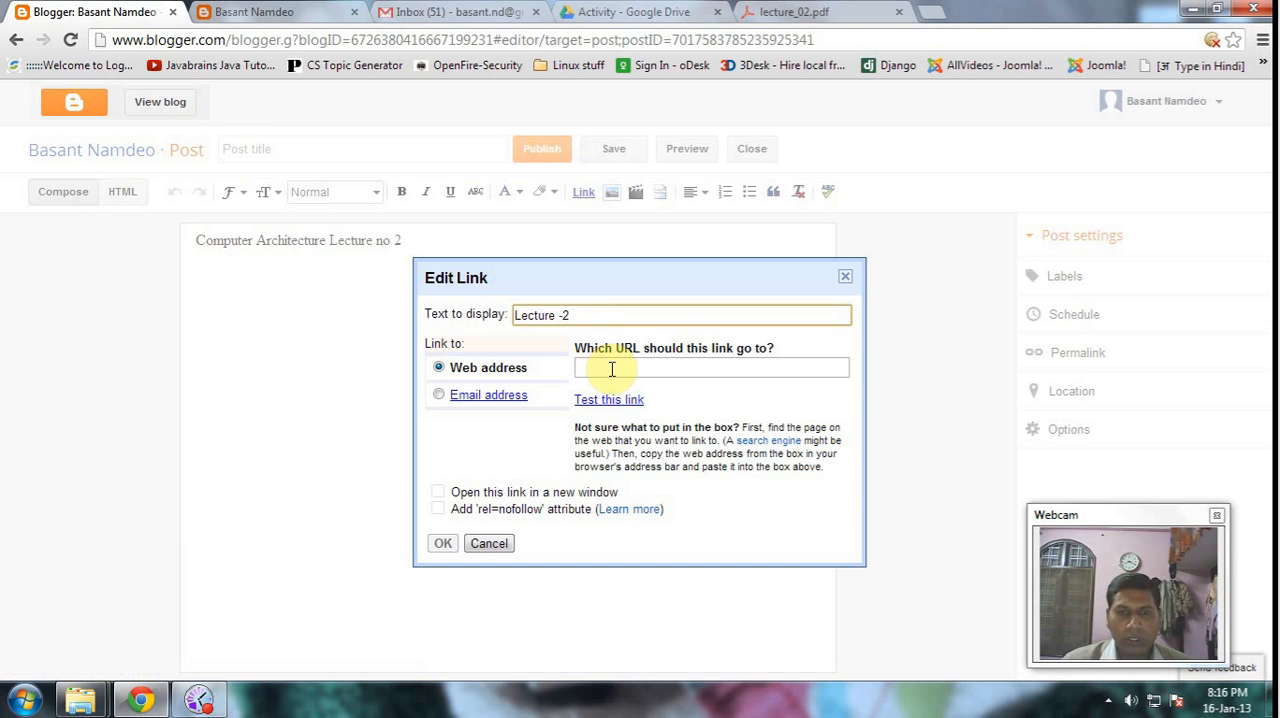
click(610, 368)
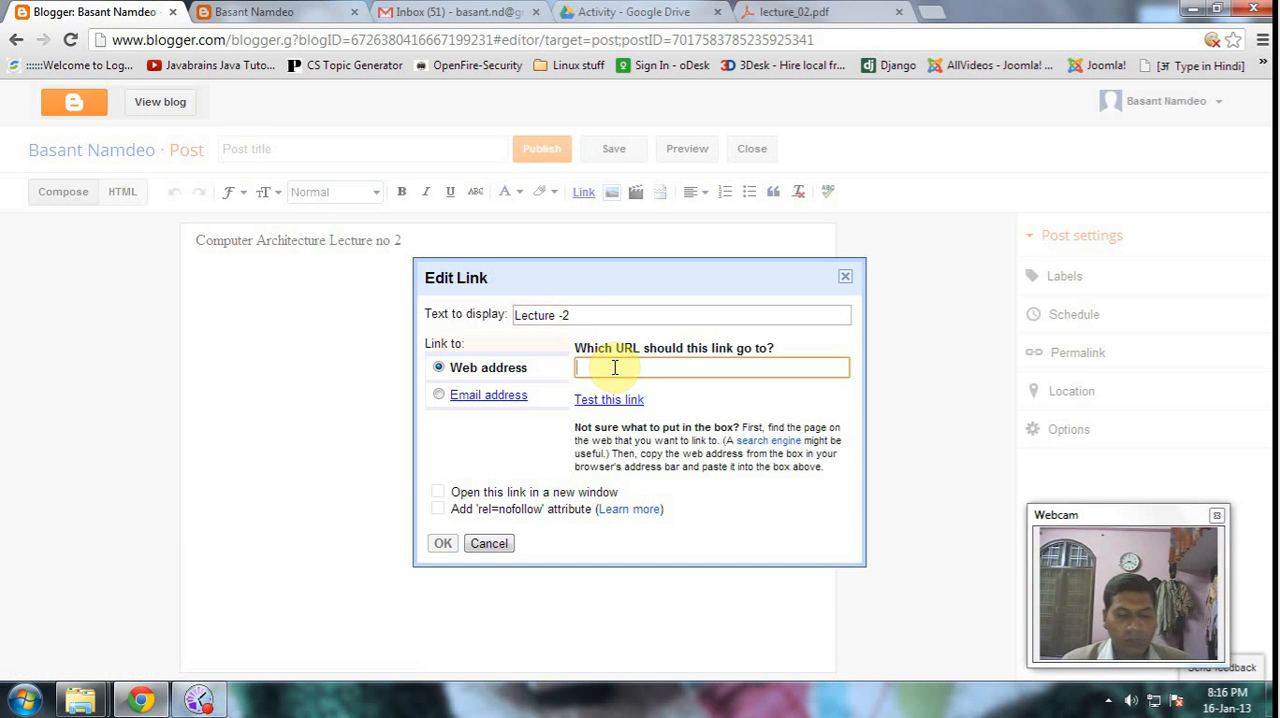
key(ctrl+v)
click(665, 368)
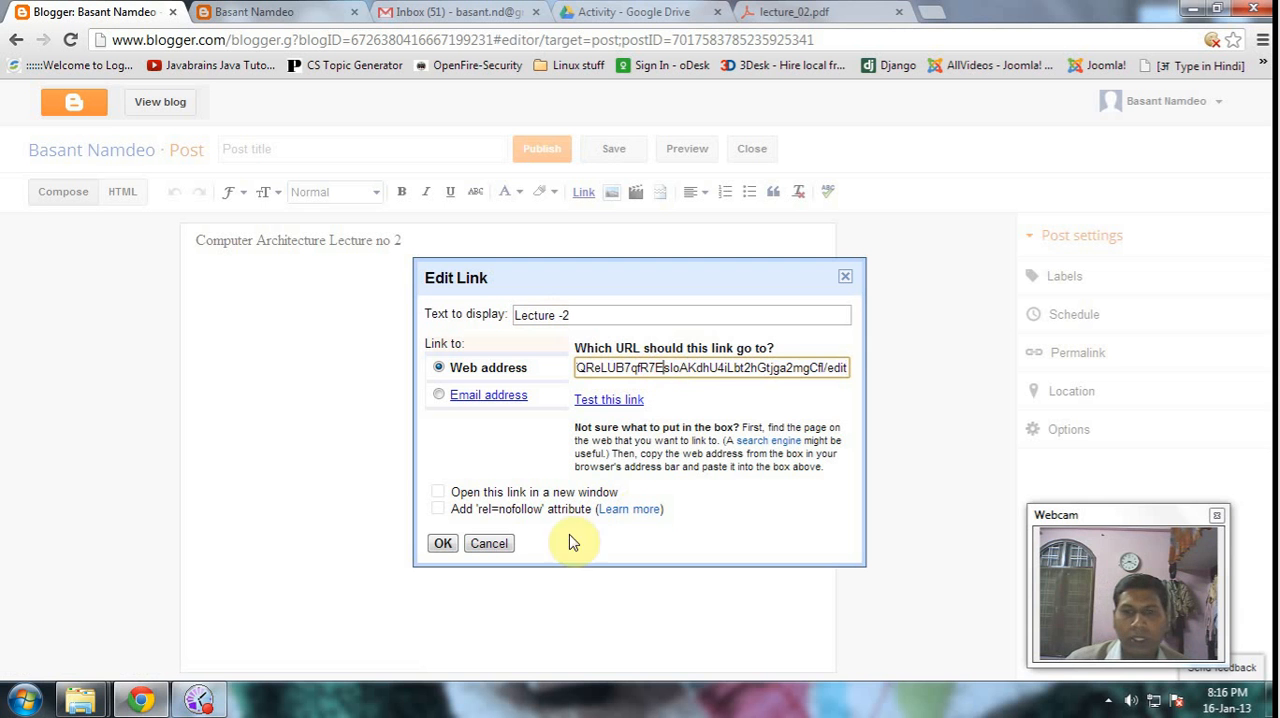
key(Home)
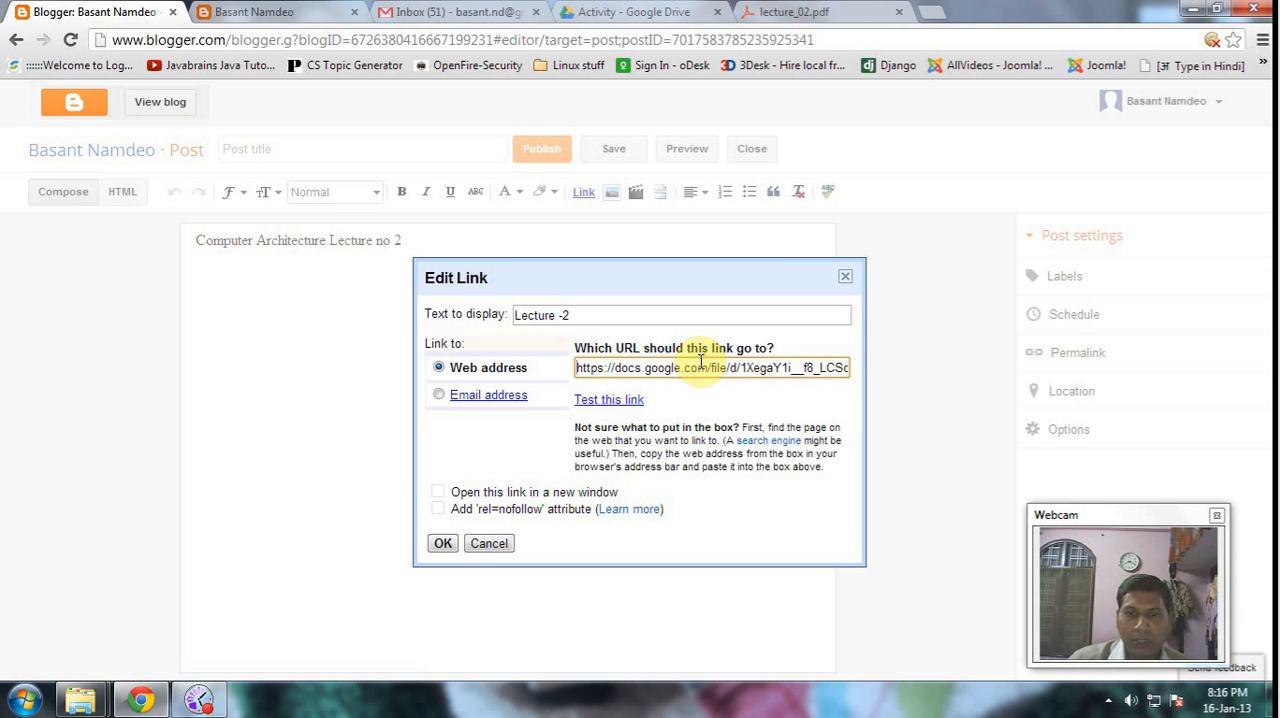
click(444, 546)
click(469, 375)
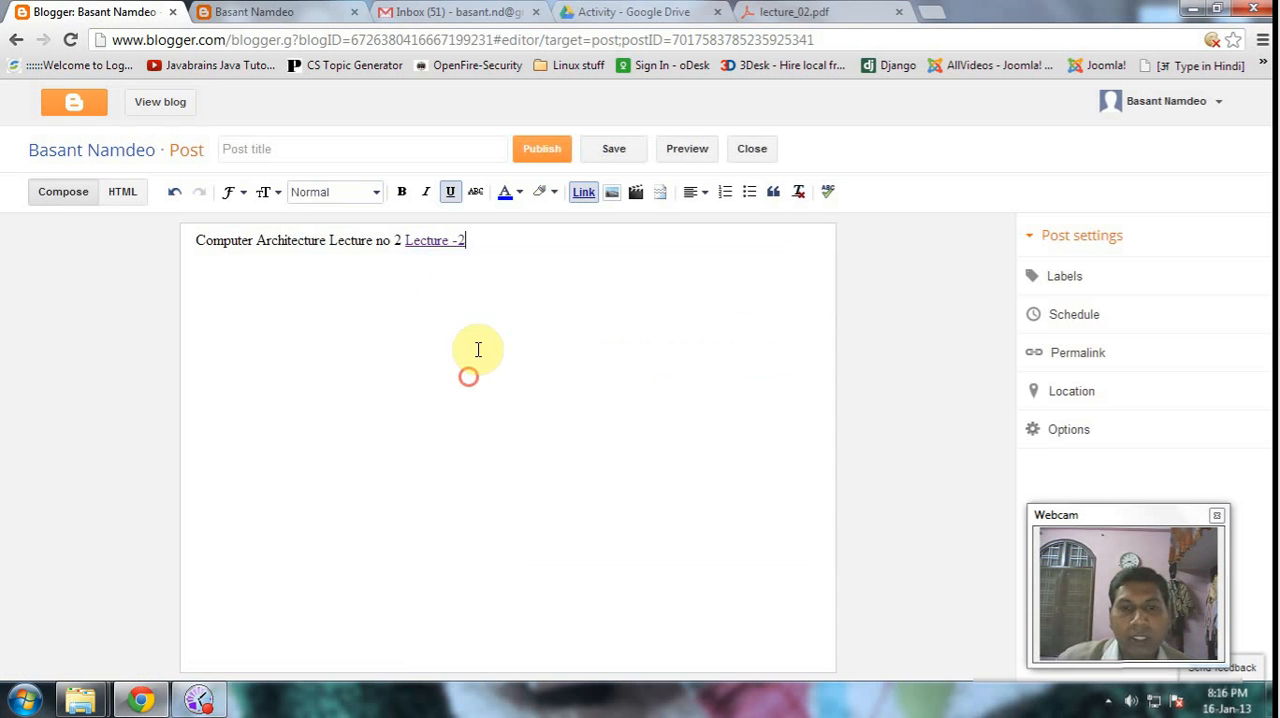
click(480, 239)
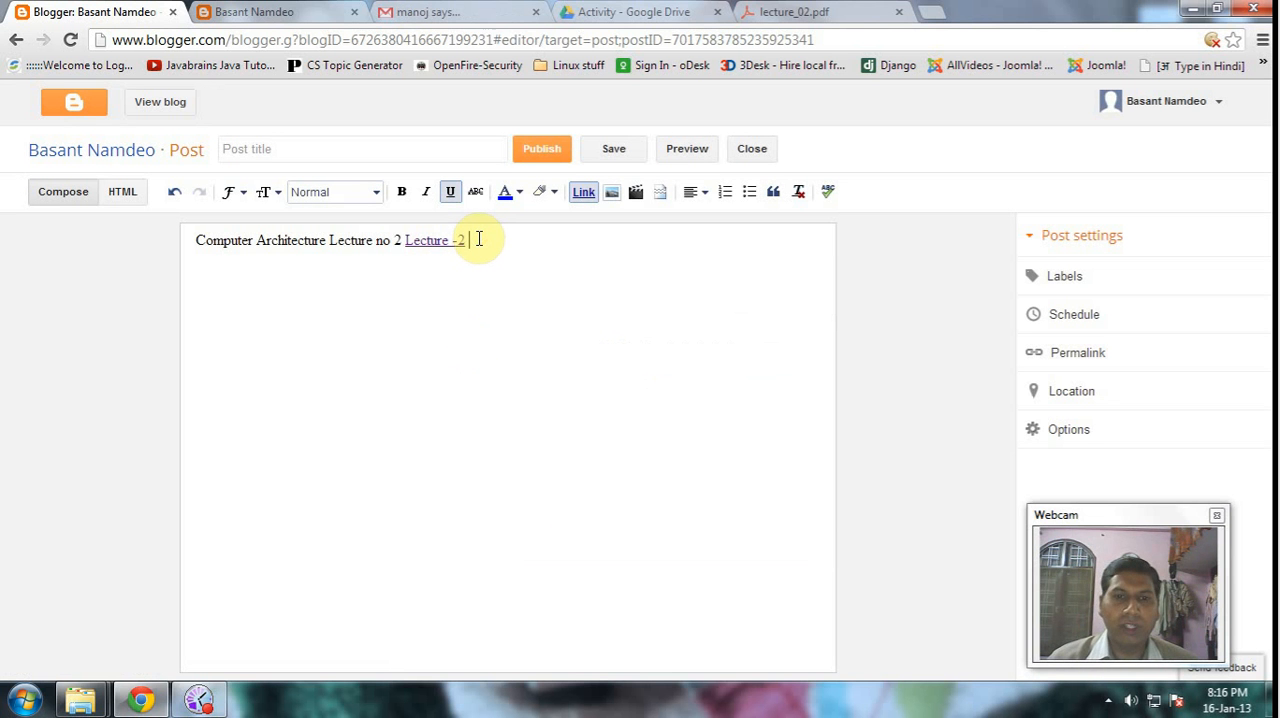
click(338, 308)
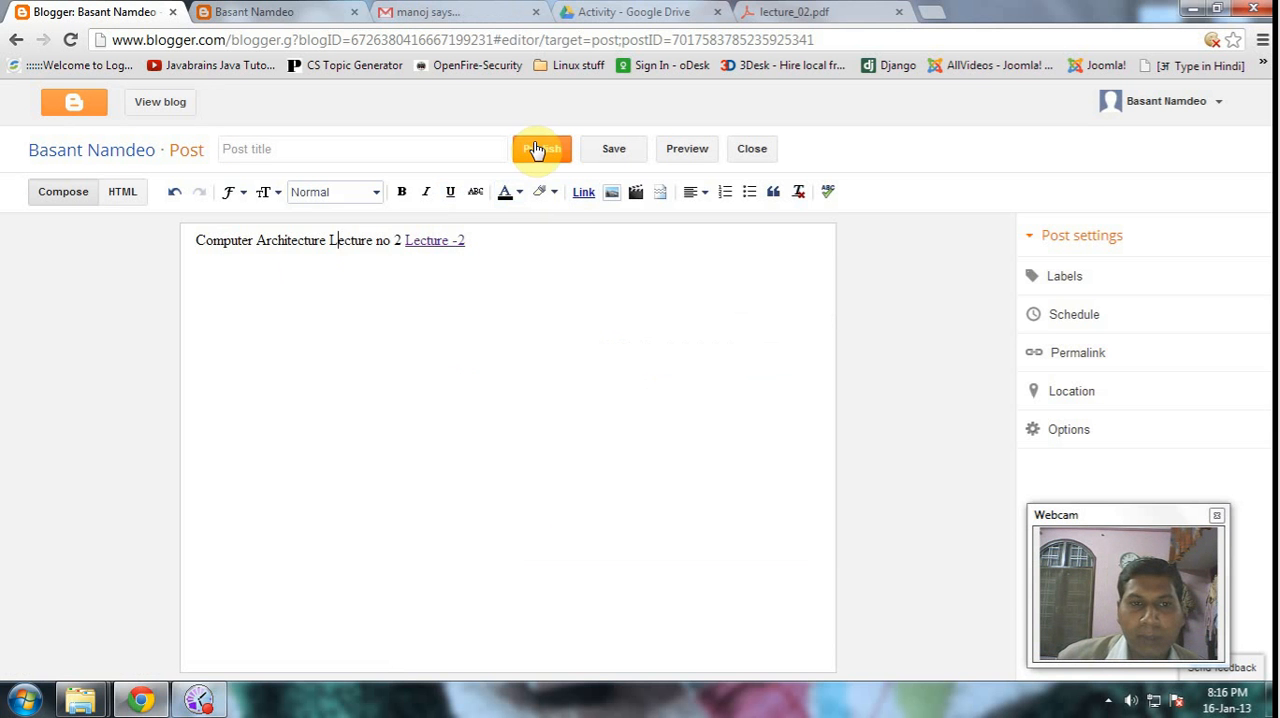
- Copy "Computer Architecture" from the post body and use it as the post title
click(280, 150)
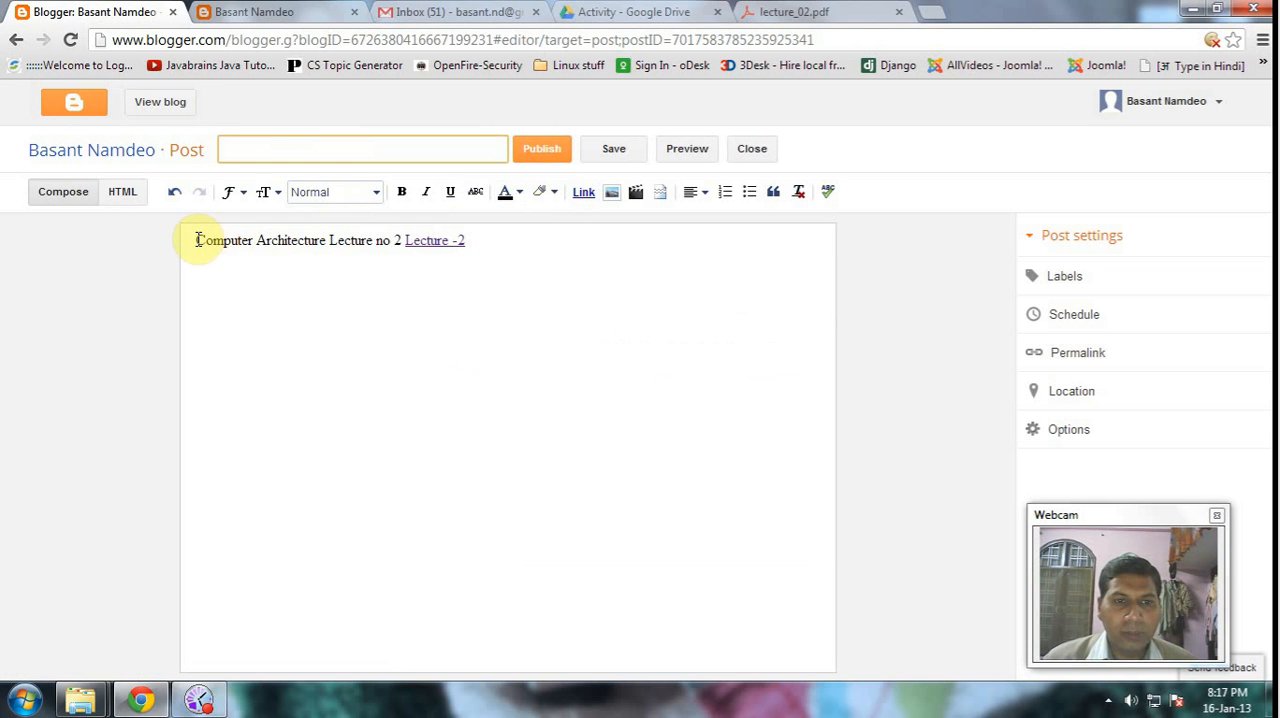
drag(197, 240, 322, 238)
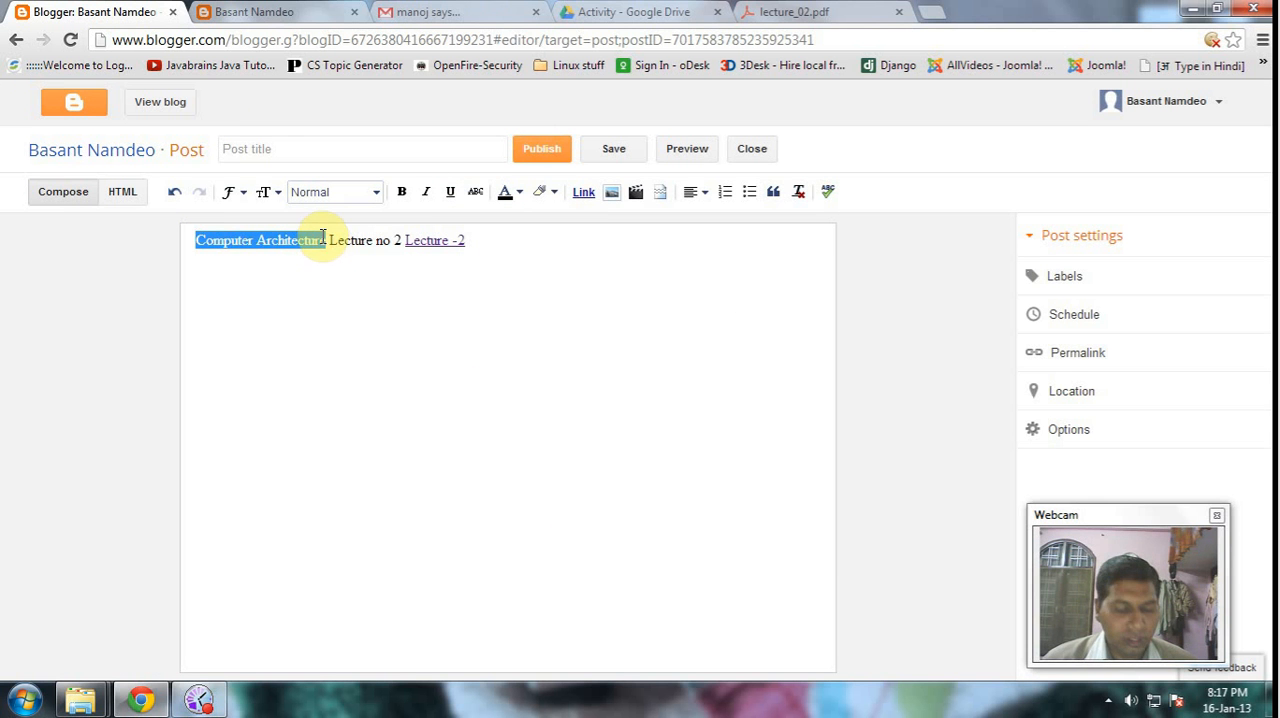
click(266, 146)
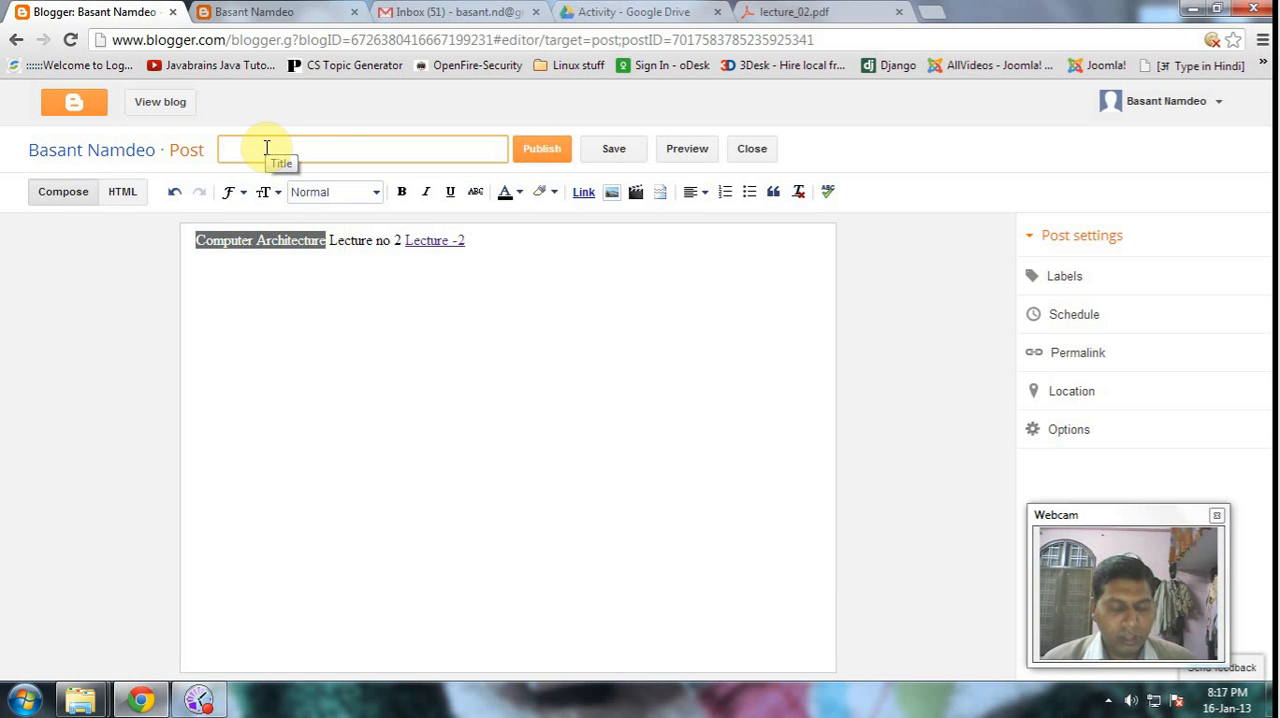
text(Computer Architecture)
click(323, 306)
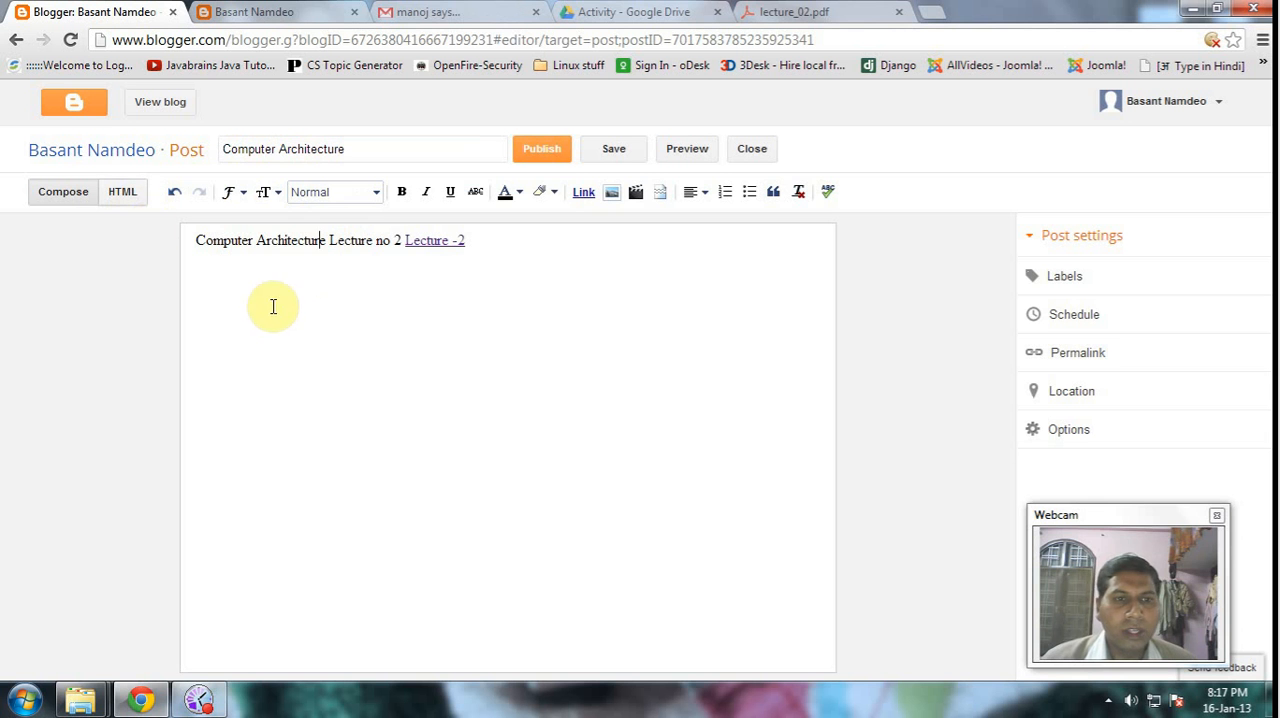
- Inspect the post's HTML source with the Google Drive link, and return to the Compose view
click(480, 340)
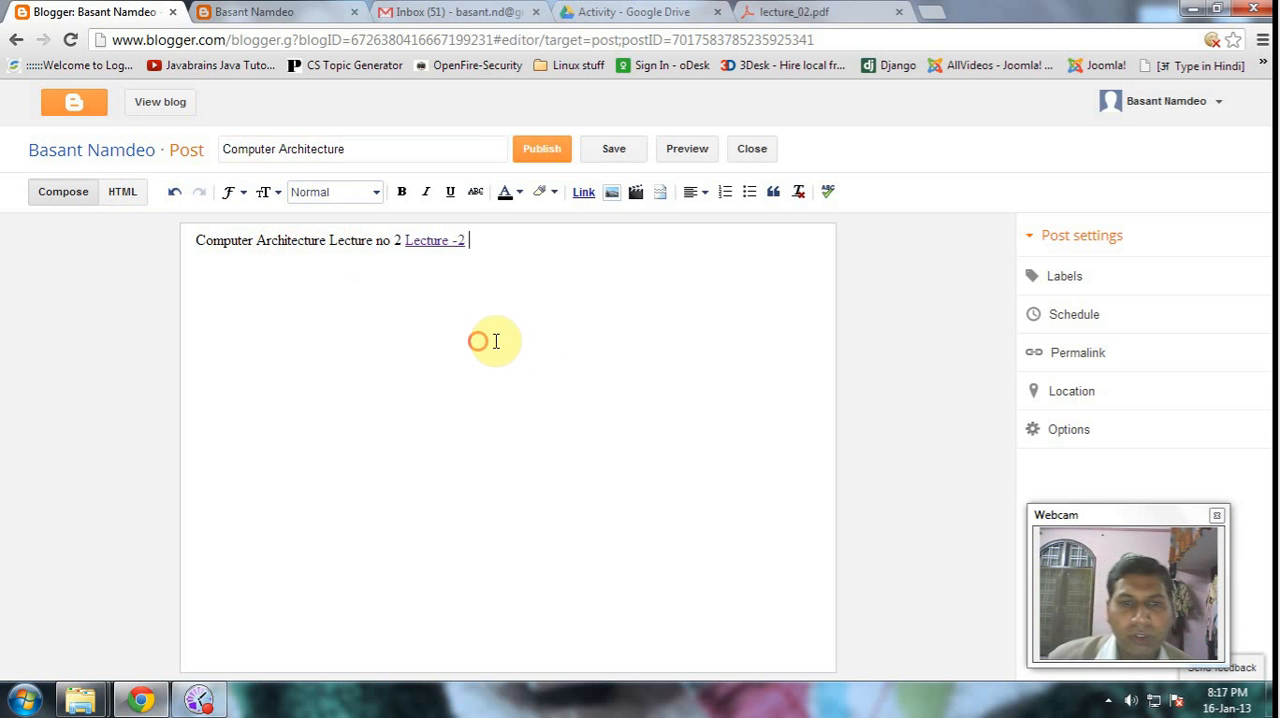
click(121, 197)
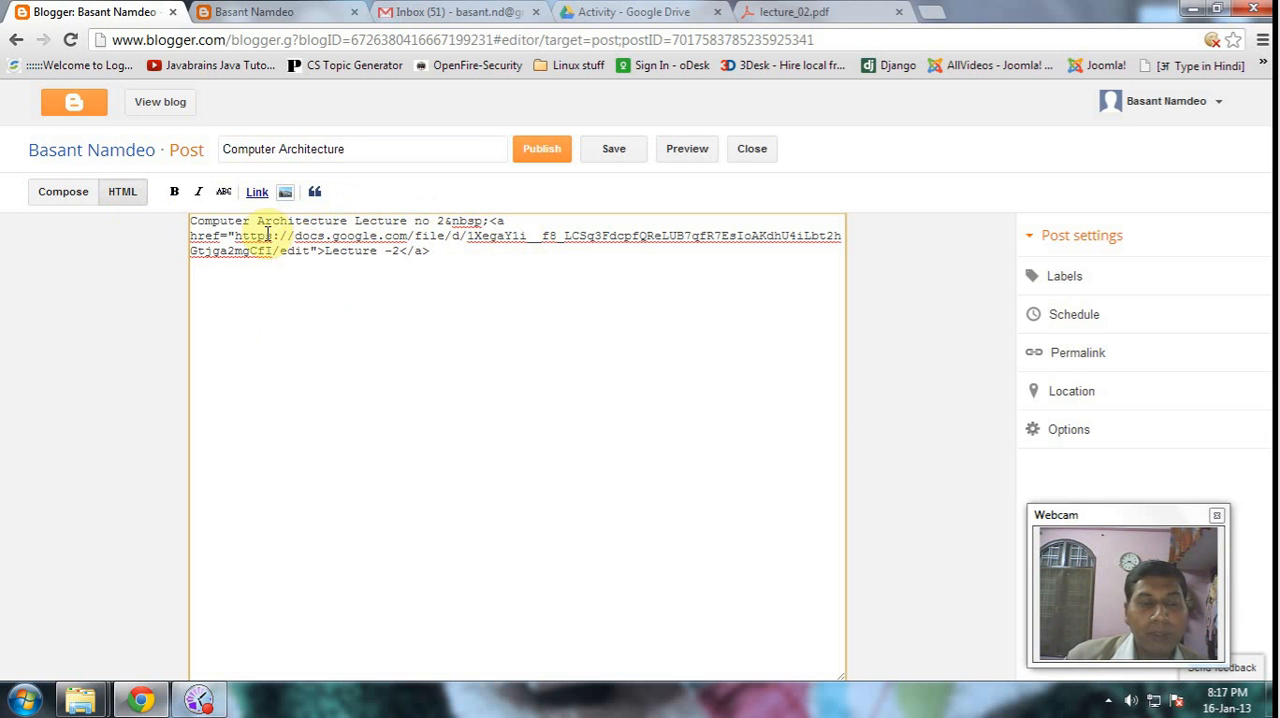
click(63, 191)
click(400, 280)
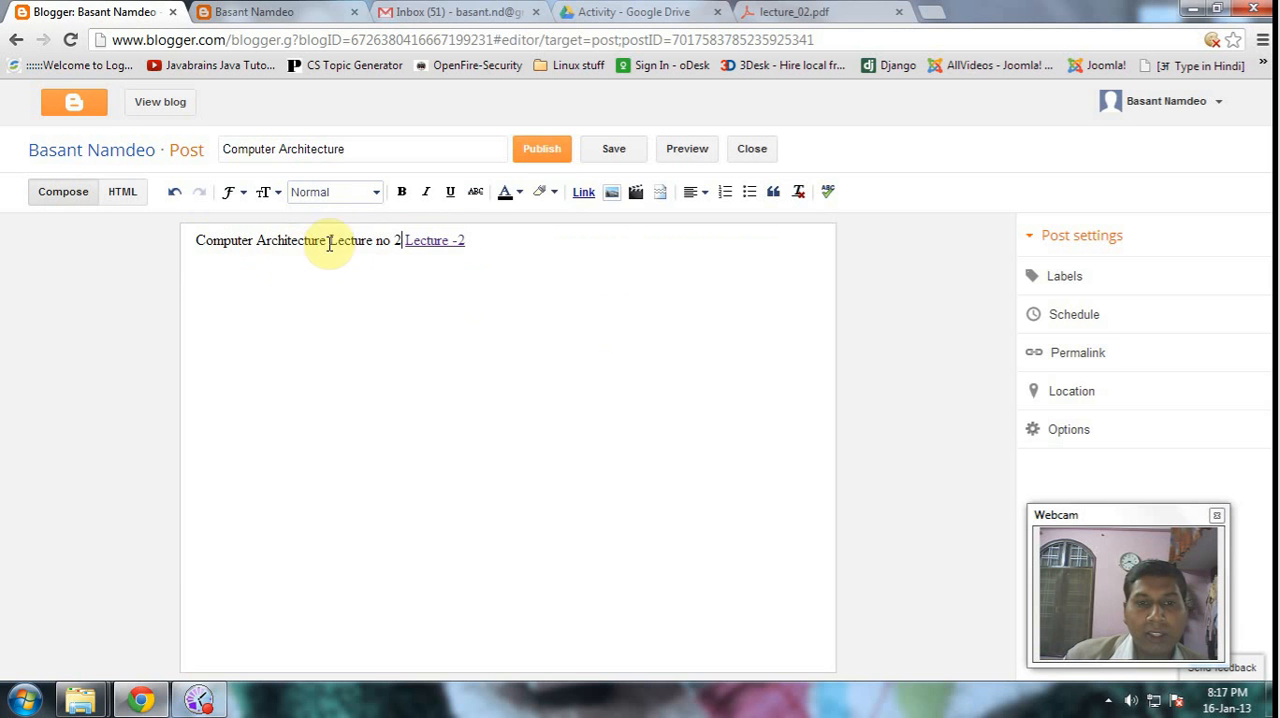
- Publish the Computer Architecture post and reload the public blog page to check the post's text
click(541, 150)
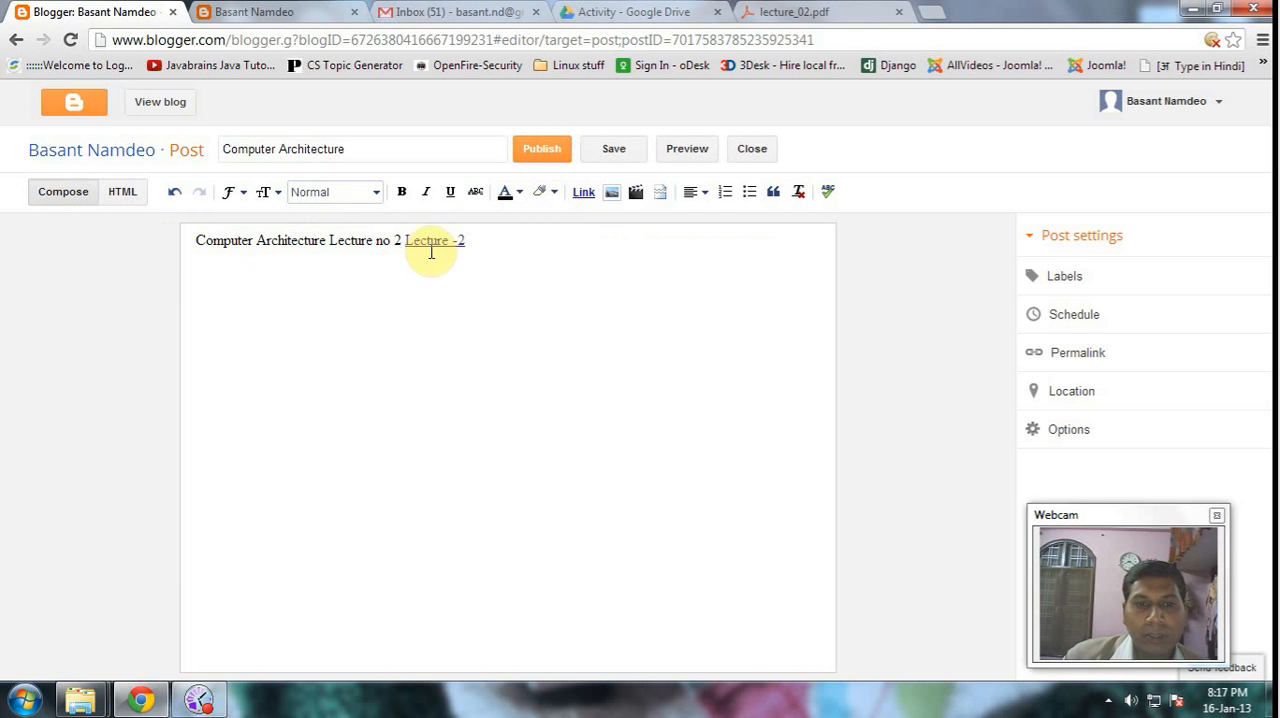
click(545, 159)
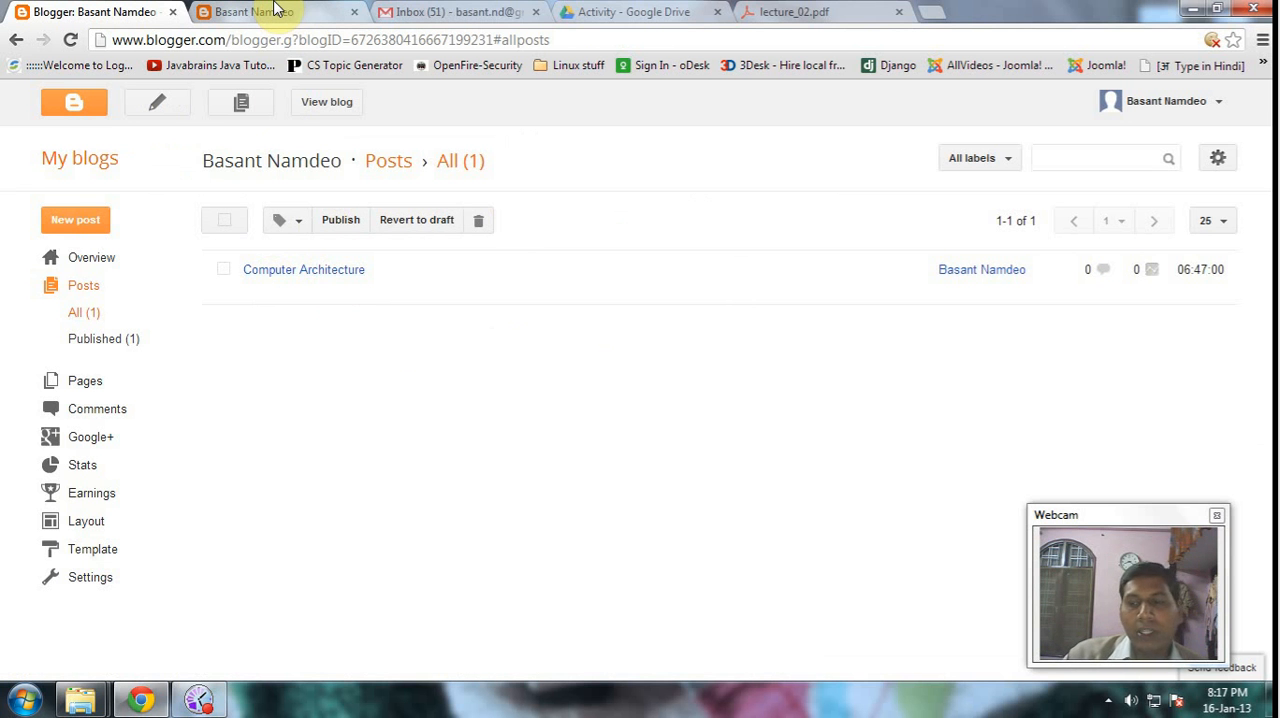
click(276, 9)
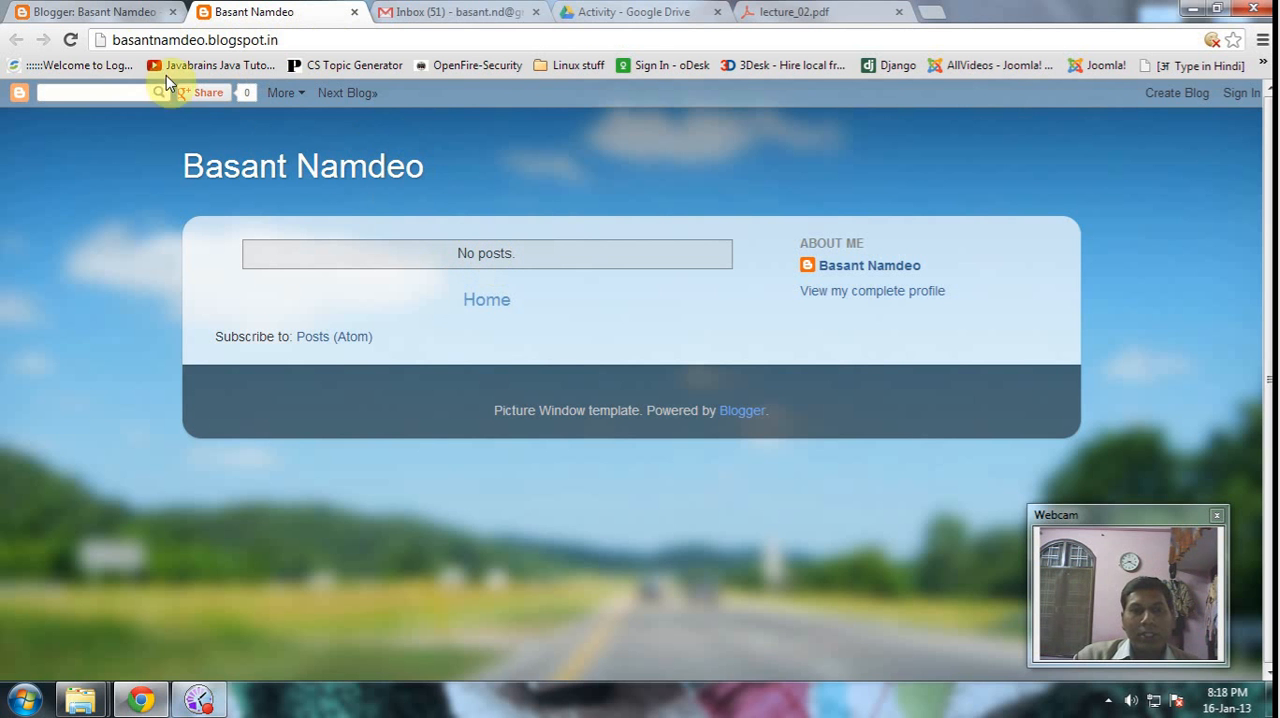
click(70, 42)
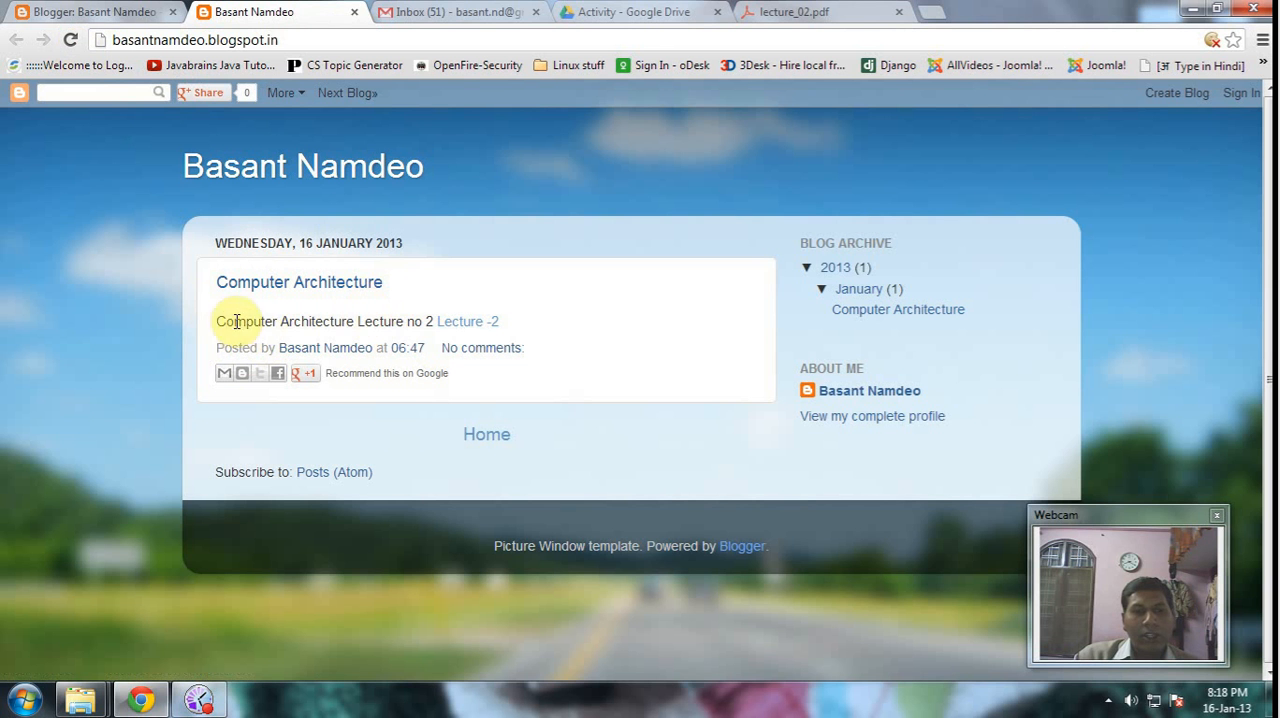
drag(214, 322, 437, 321)
click(397, 457)
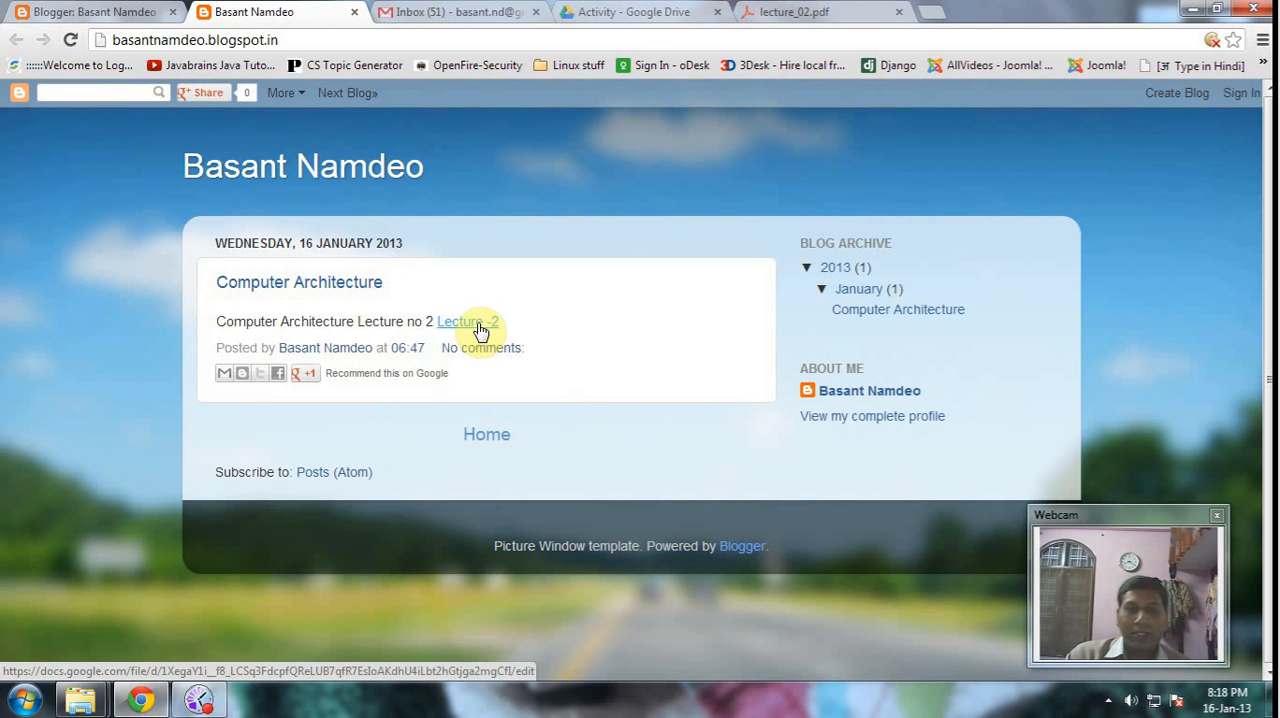
- Open the post's "Lecture -2" link in a new browser window, restore it to a smaller size and place it over the blog page
click(479, 328)
right_click(479, 328)
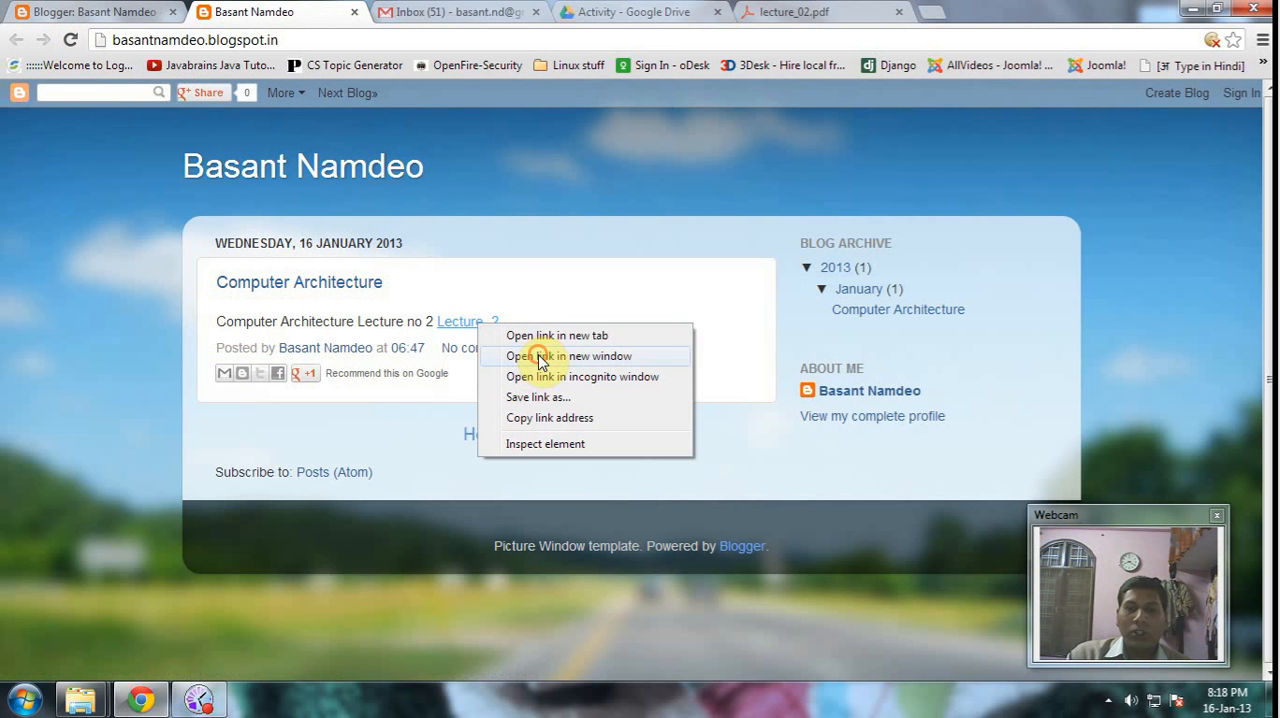
click(568, 356)
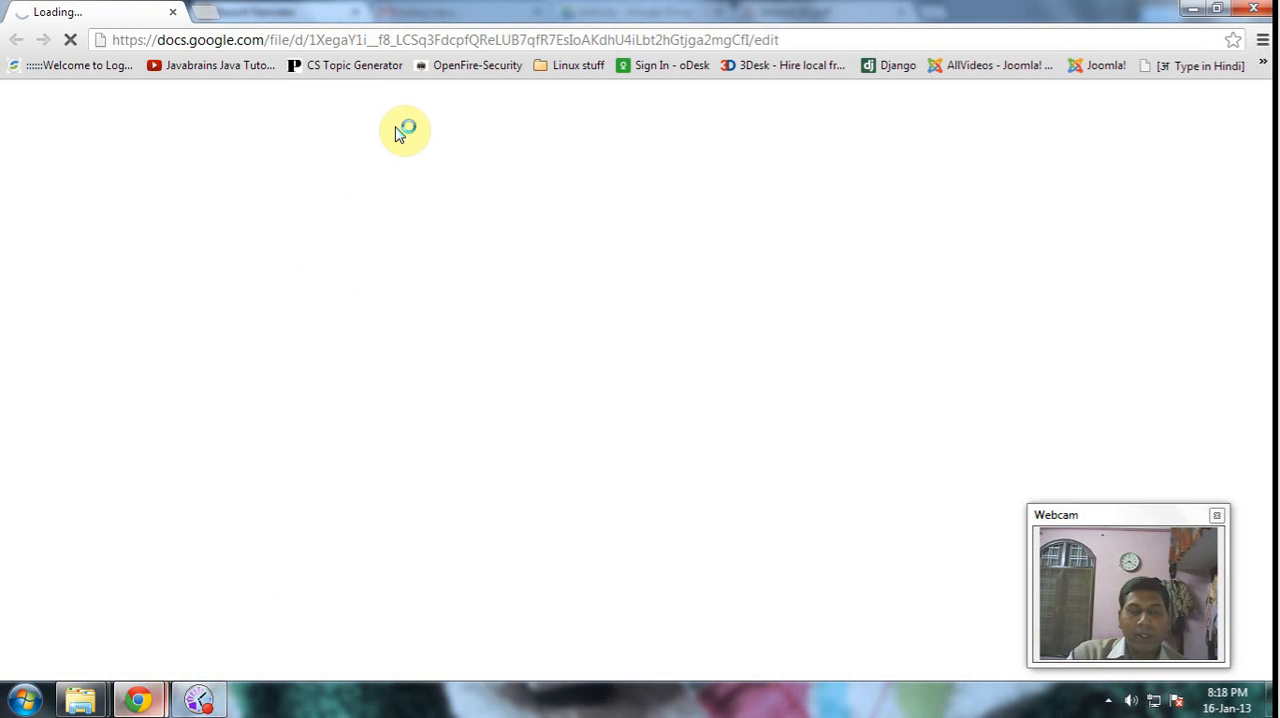
double_click(389, 6)
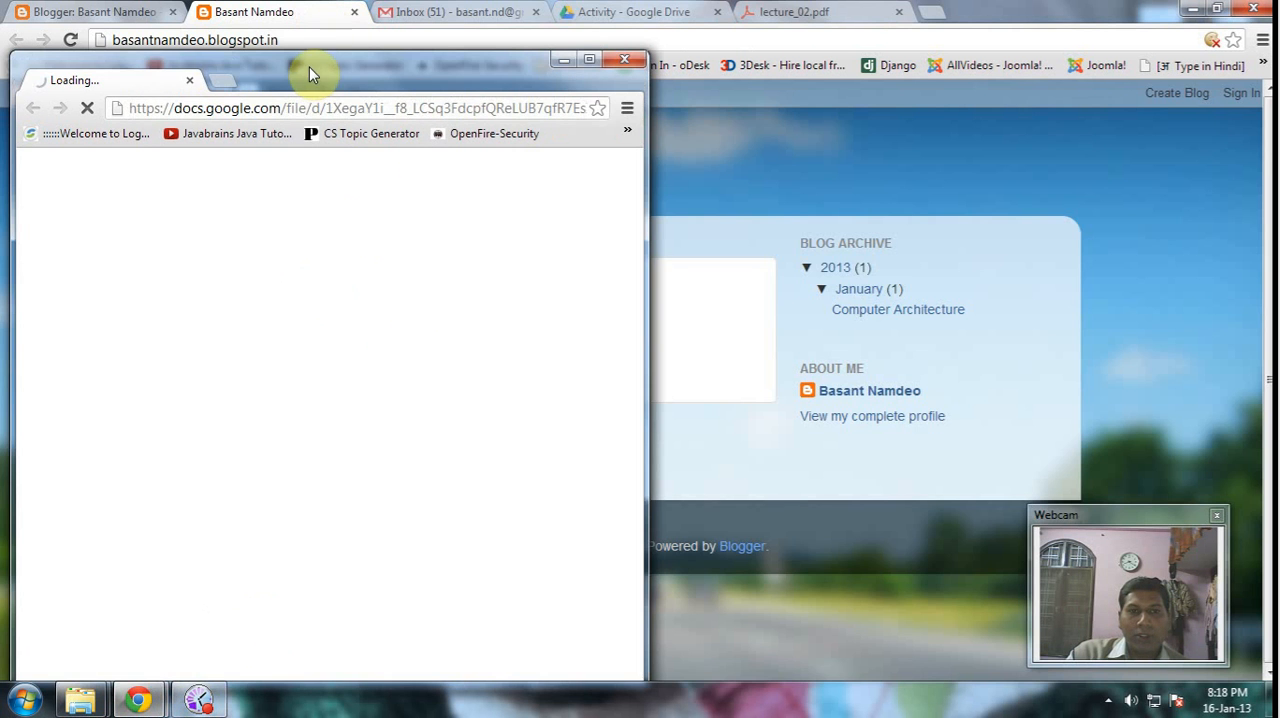
drag(477, 82, 946, 91)
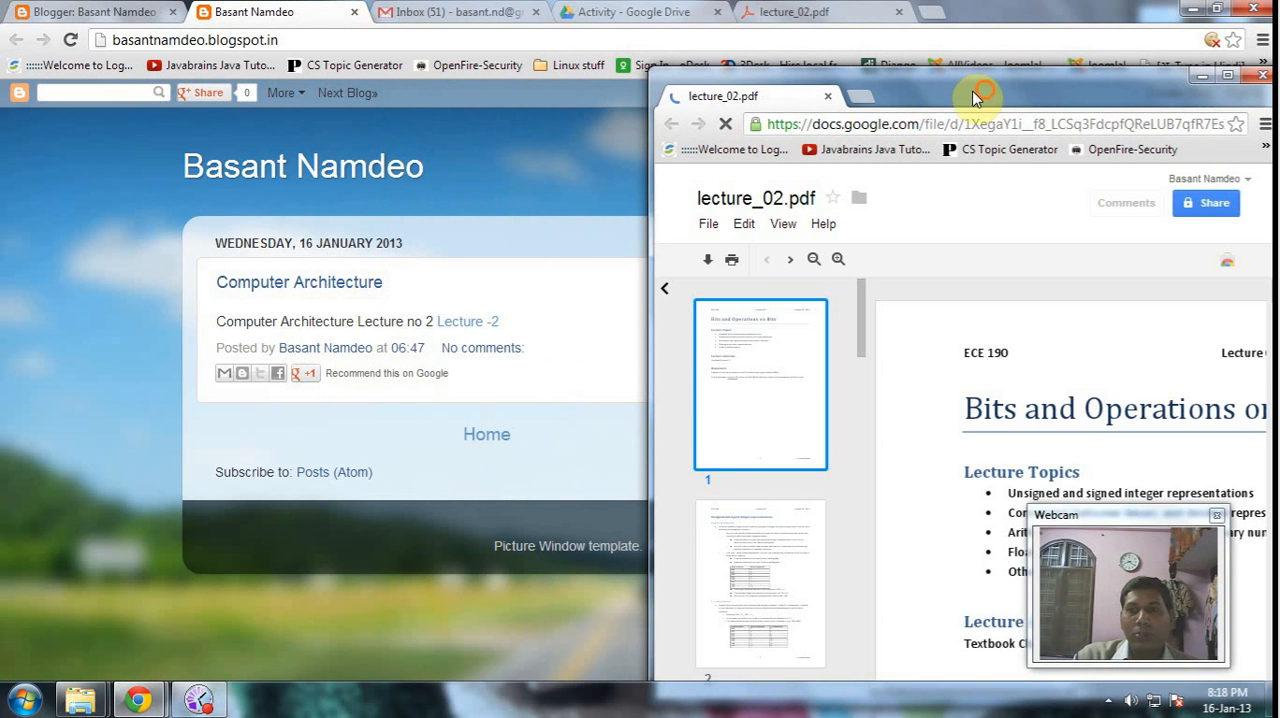
drag(999, 72, 667, 40)
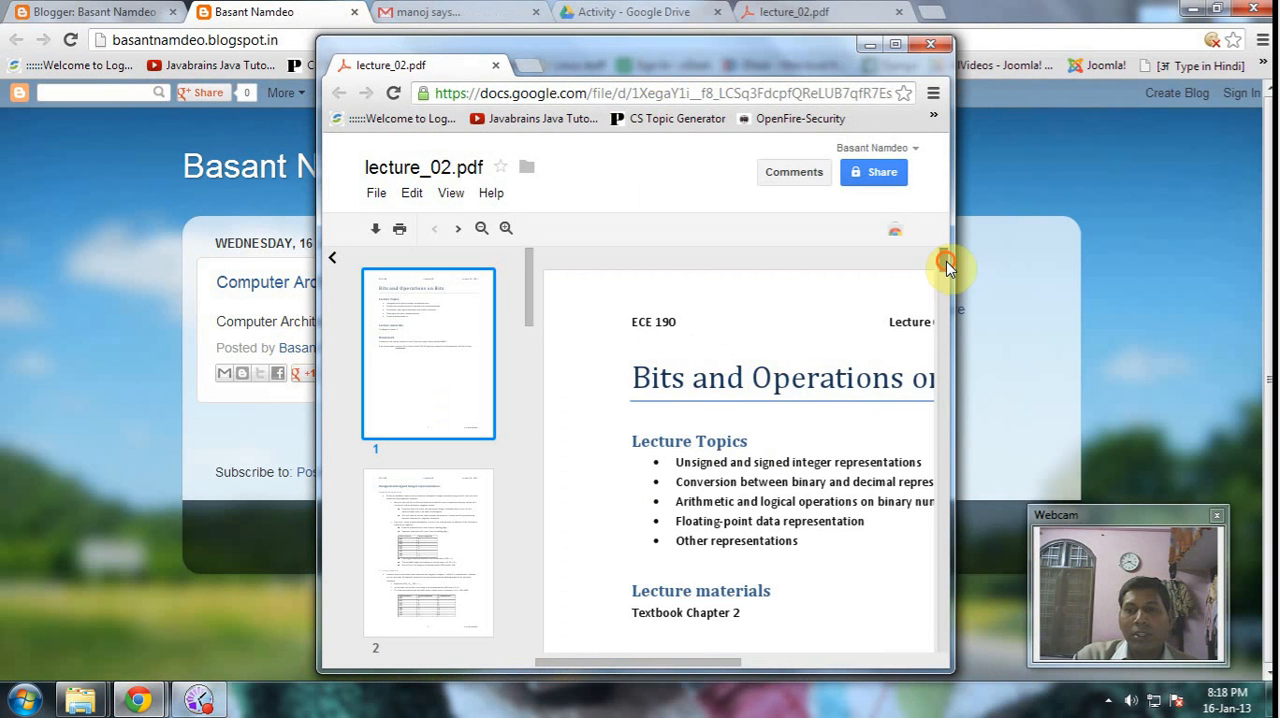
- Look through the pages of the linked lecture_02.pdf and close its window
drag(946, 262, 945, 316)
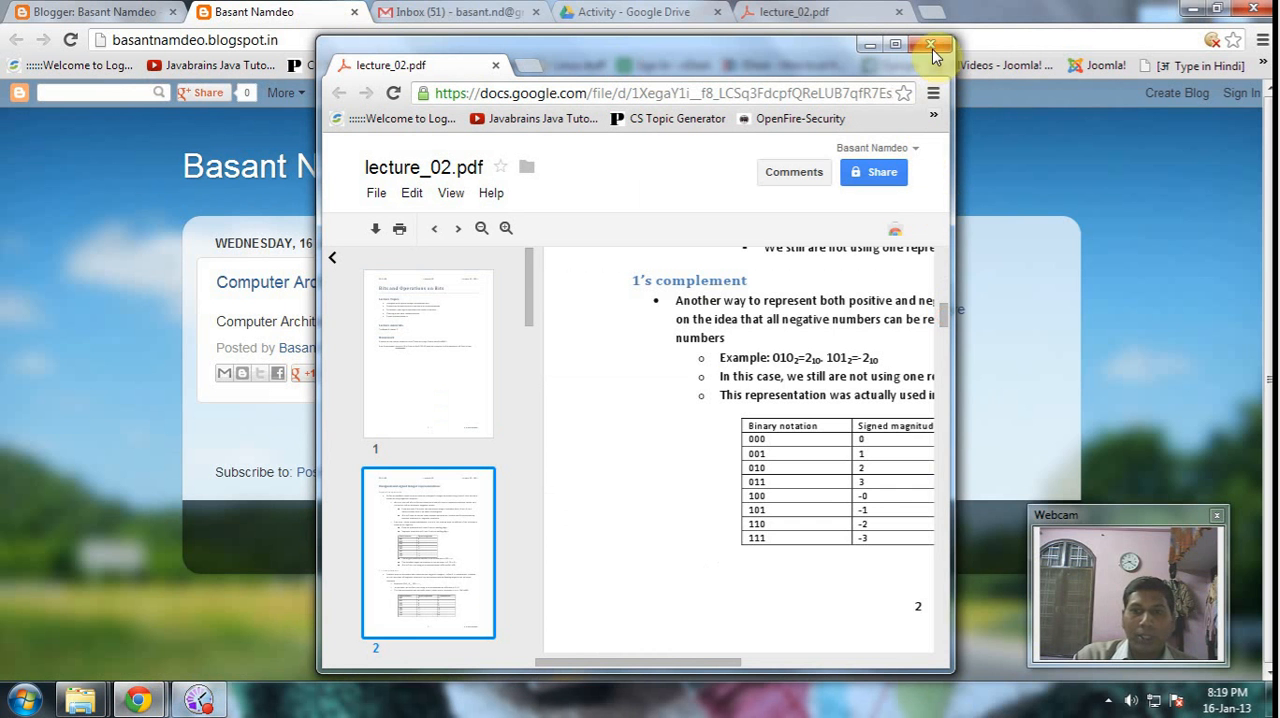
click(767, 345)
scroll(773, 387, up, 3)
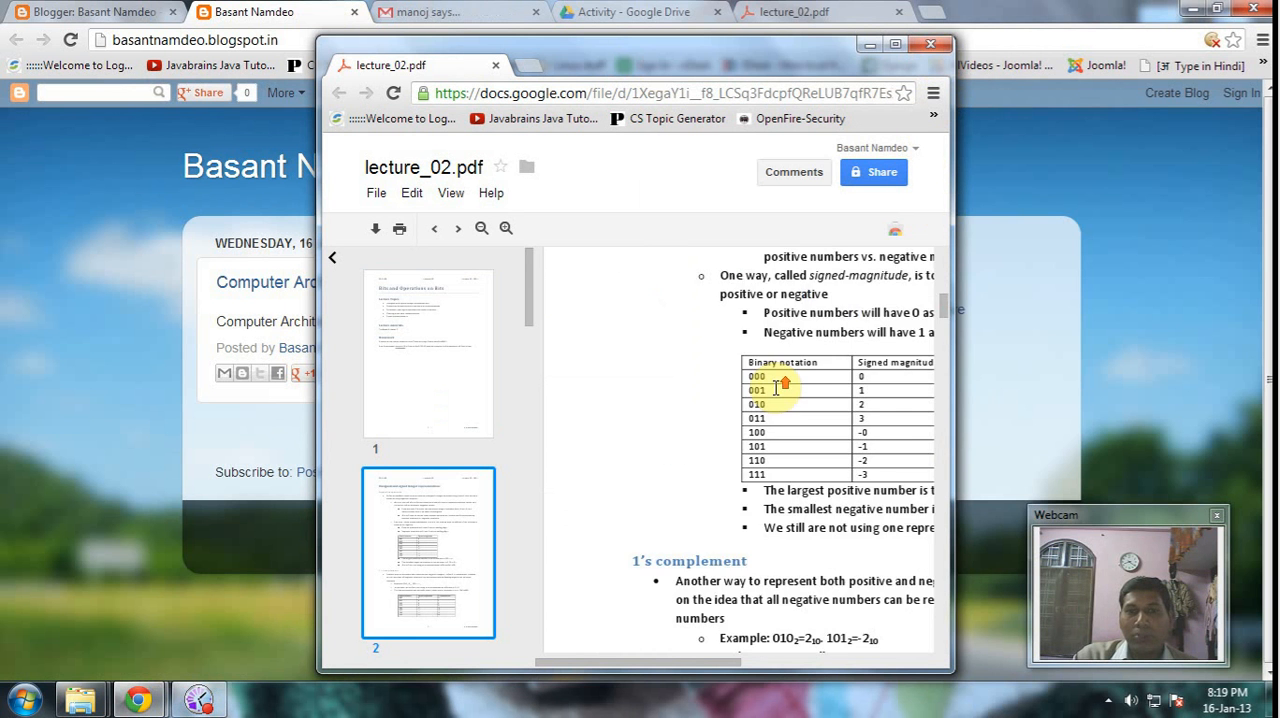
scroll(777, 388, up, 15)
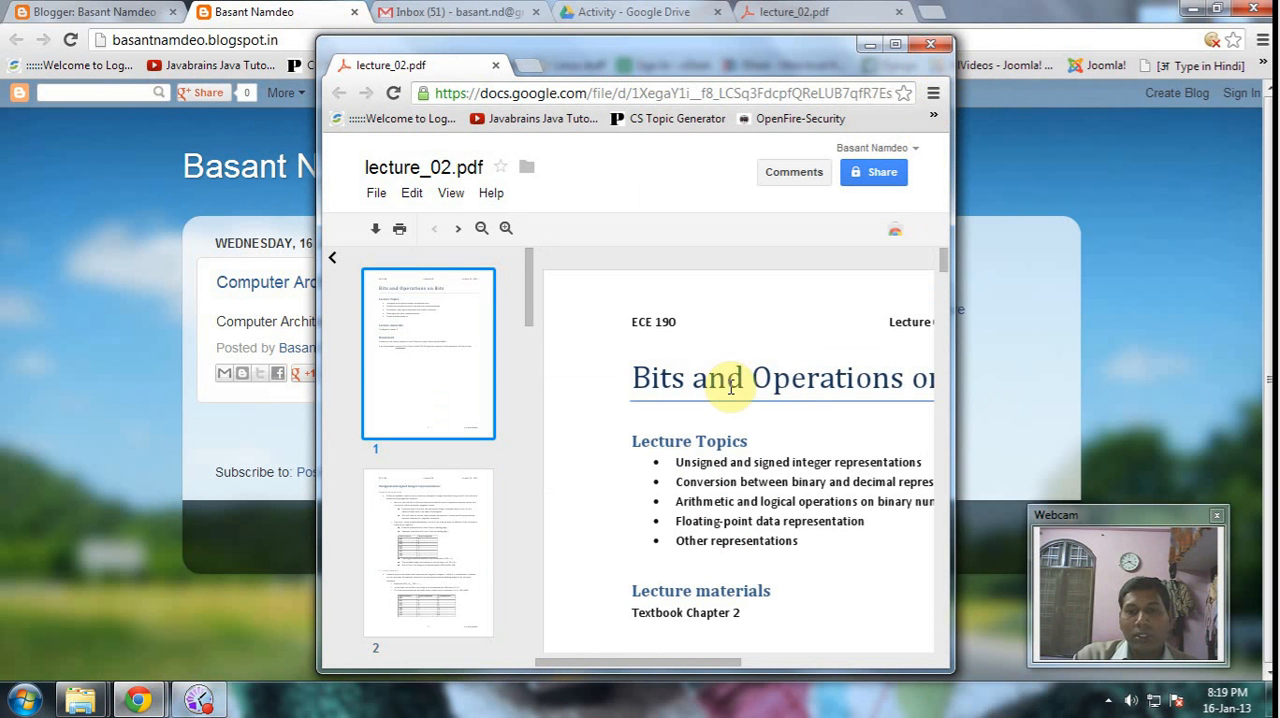
drag(651, 663, 790, 670)
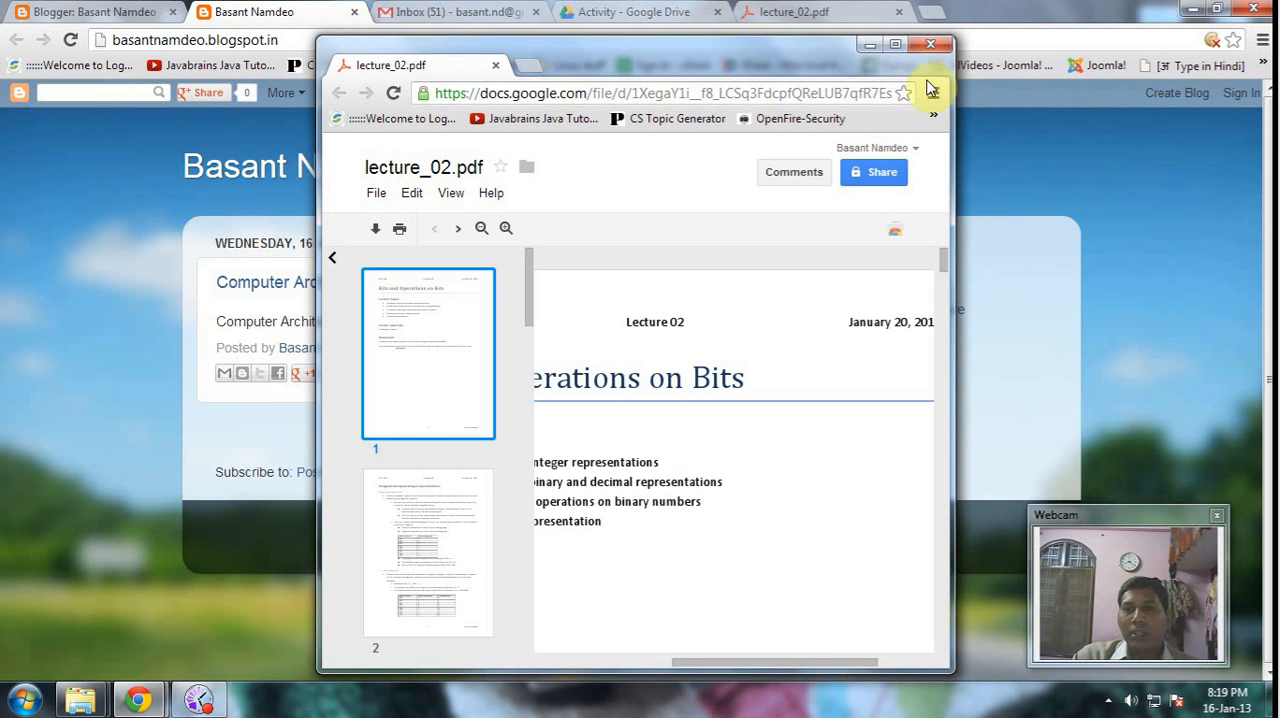
click(931, 46)
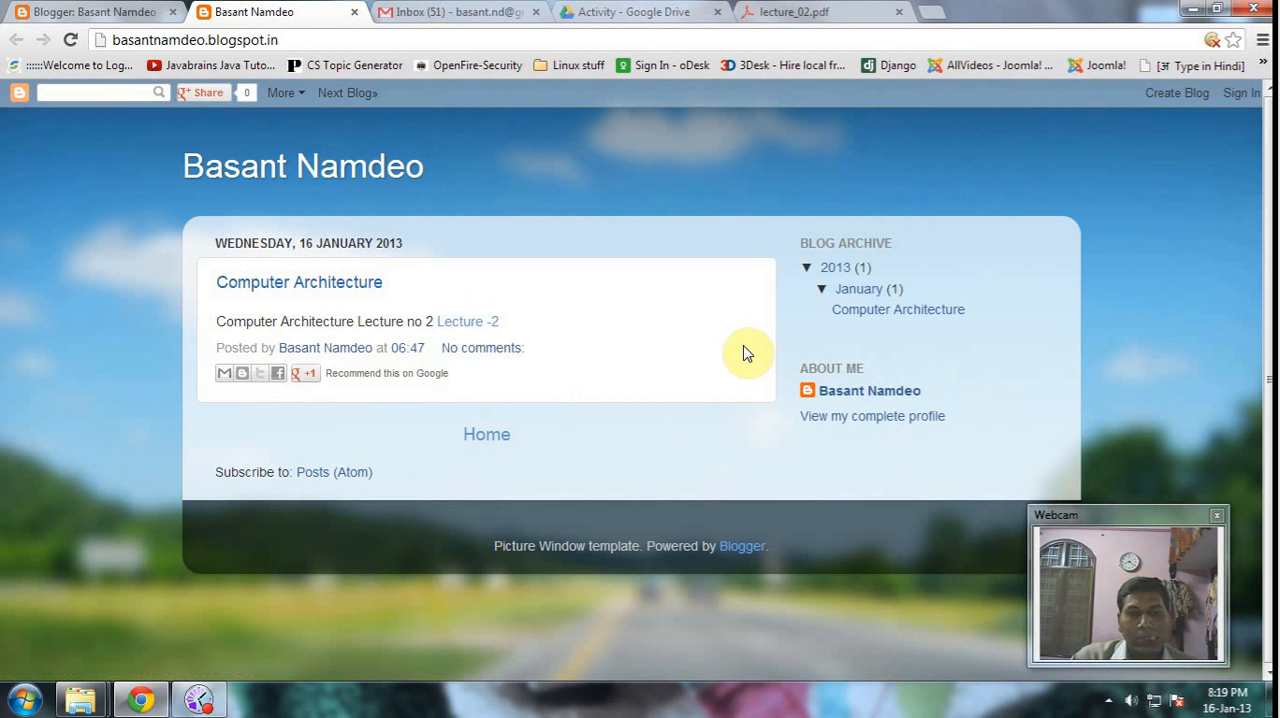
click(788, 14)
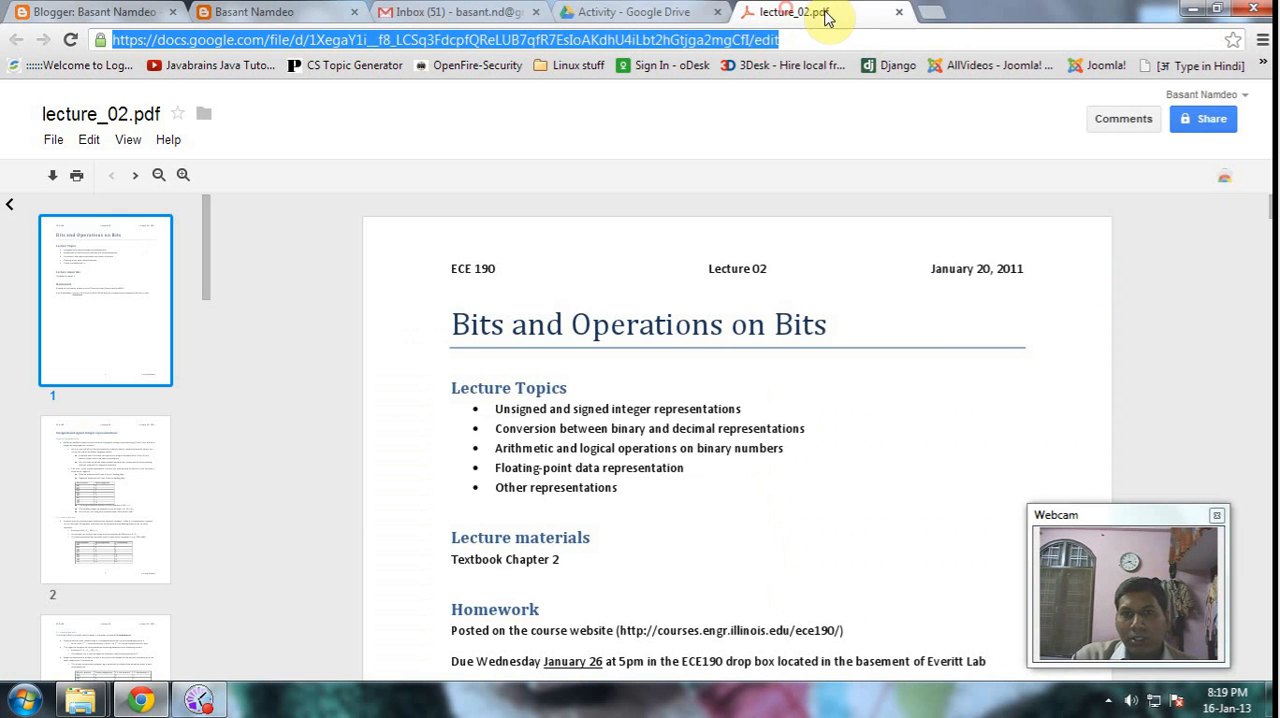
click(898, 12)
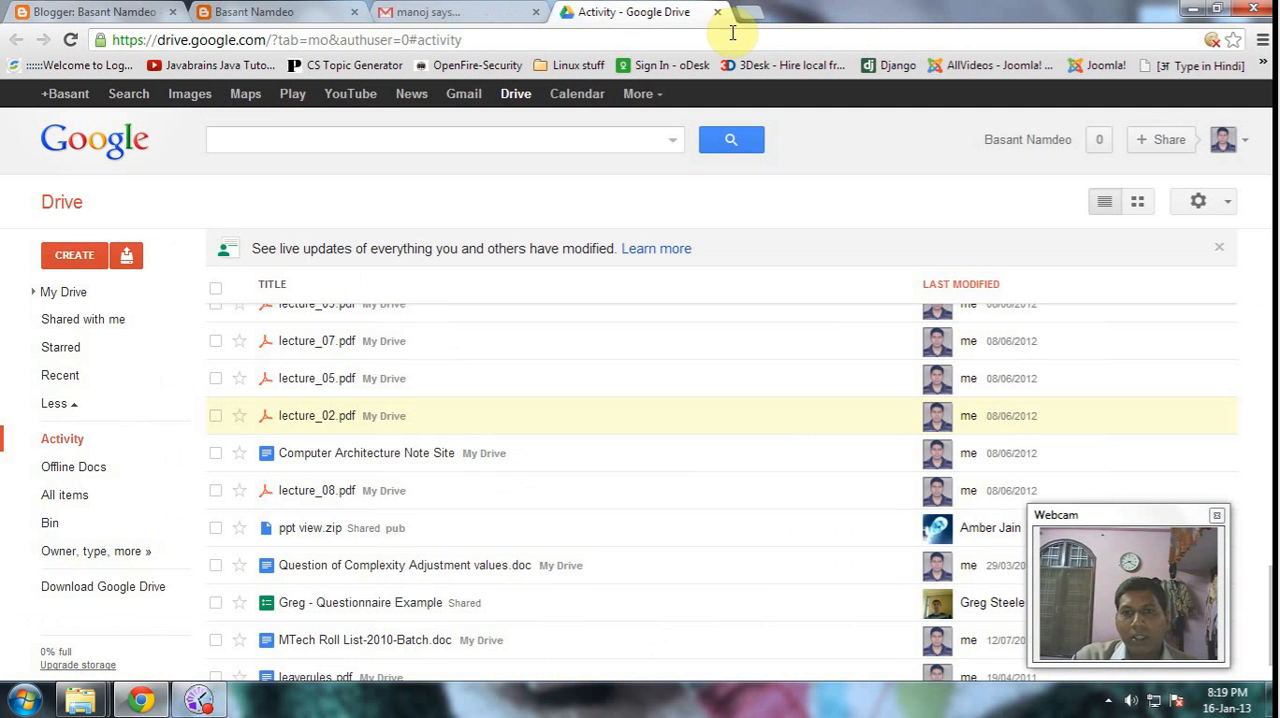
click(749, 12)
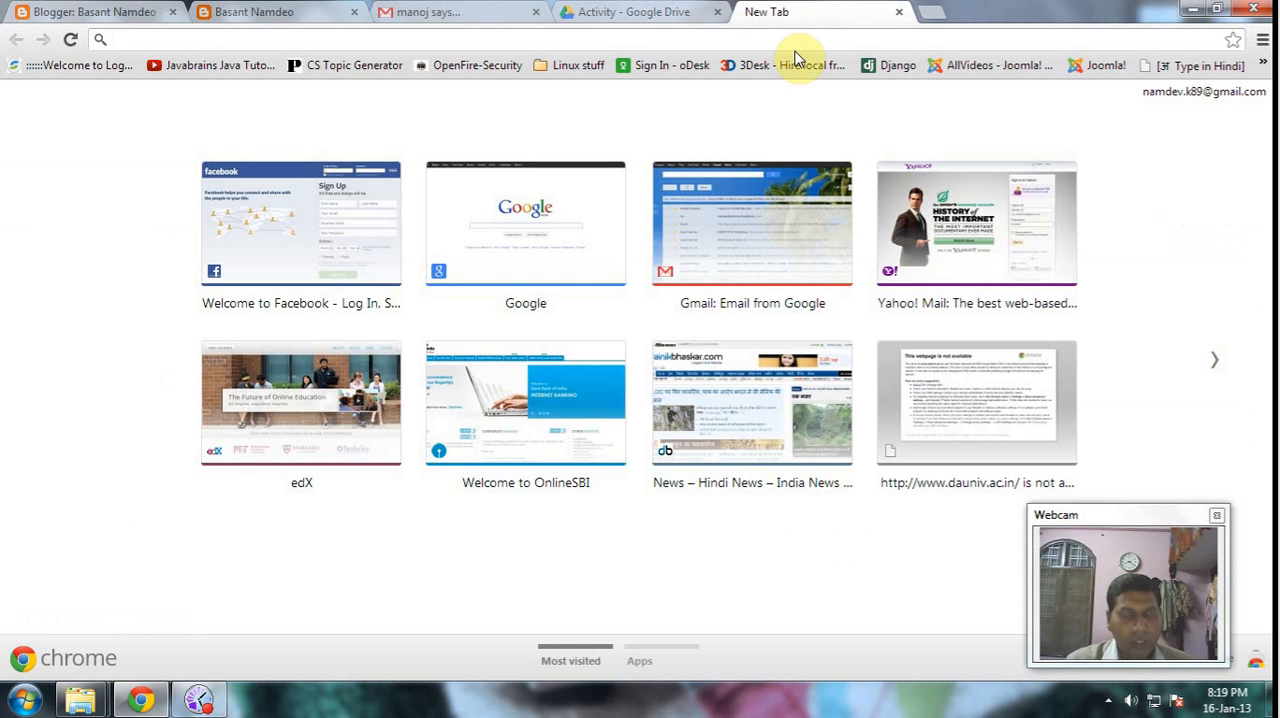
text(youtube.com)
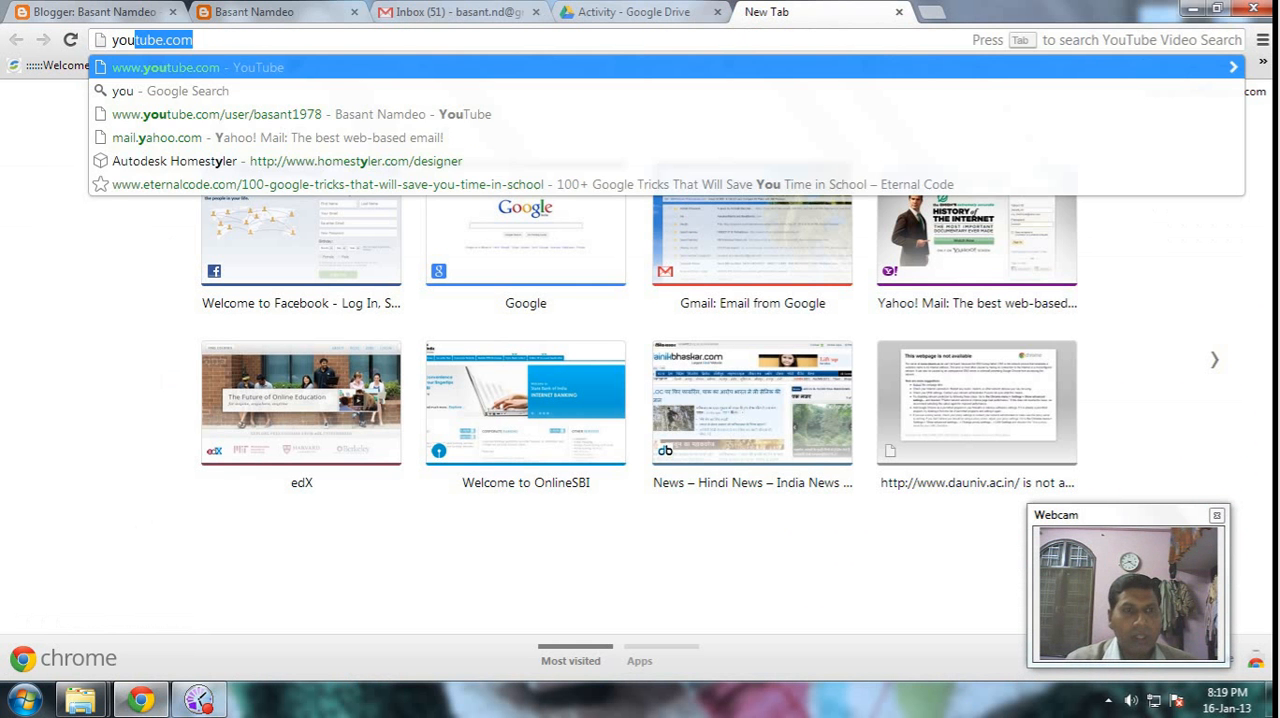
key(Return)
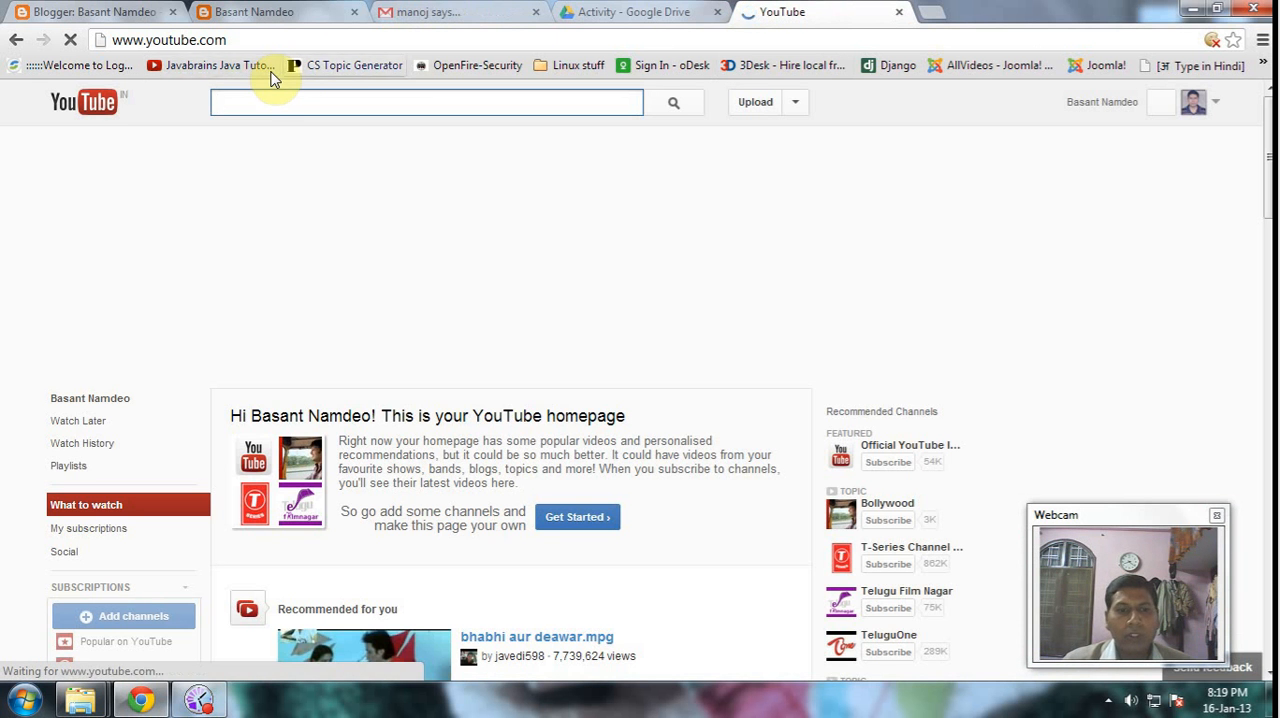
- Search YouTube for the channel owner's name and open the matching channel in a new tab
click(280, 102)
text(ba)
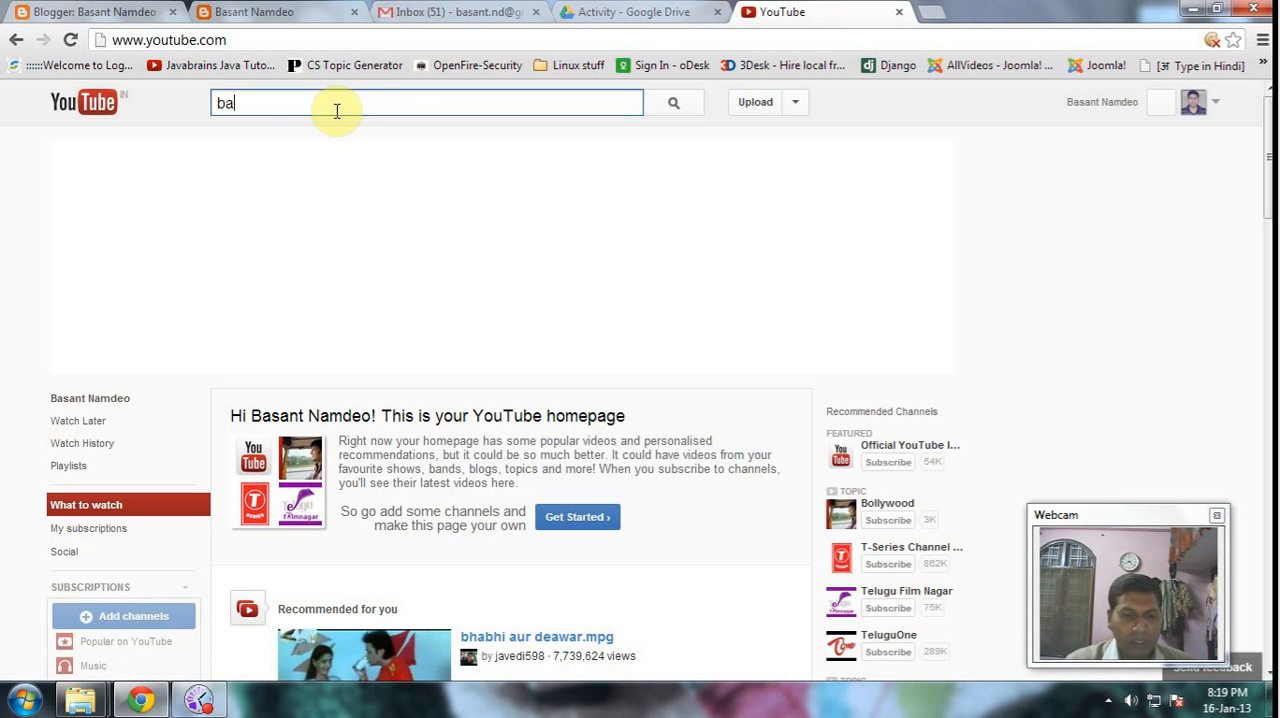
text(sant namdeo)
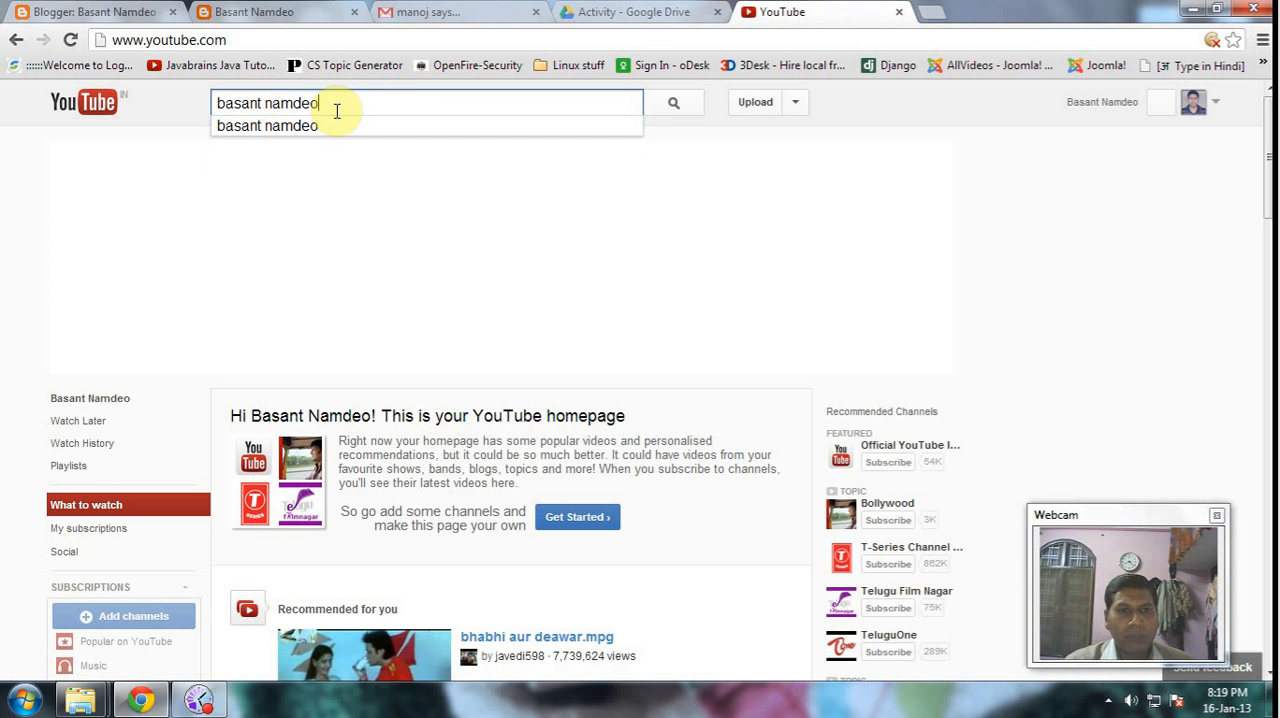
key(Return)
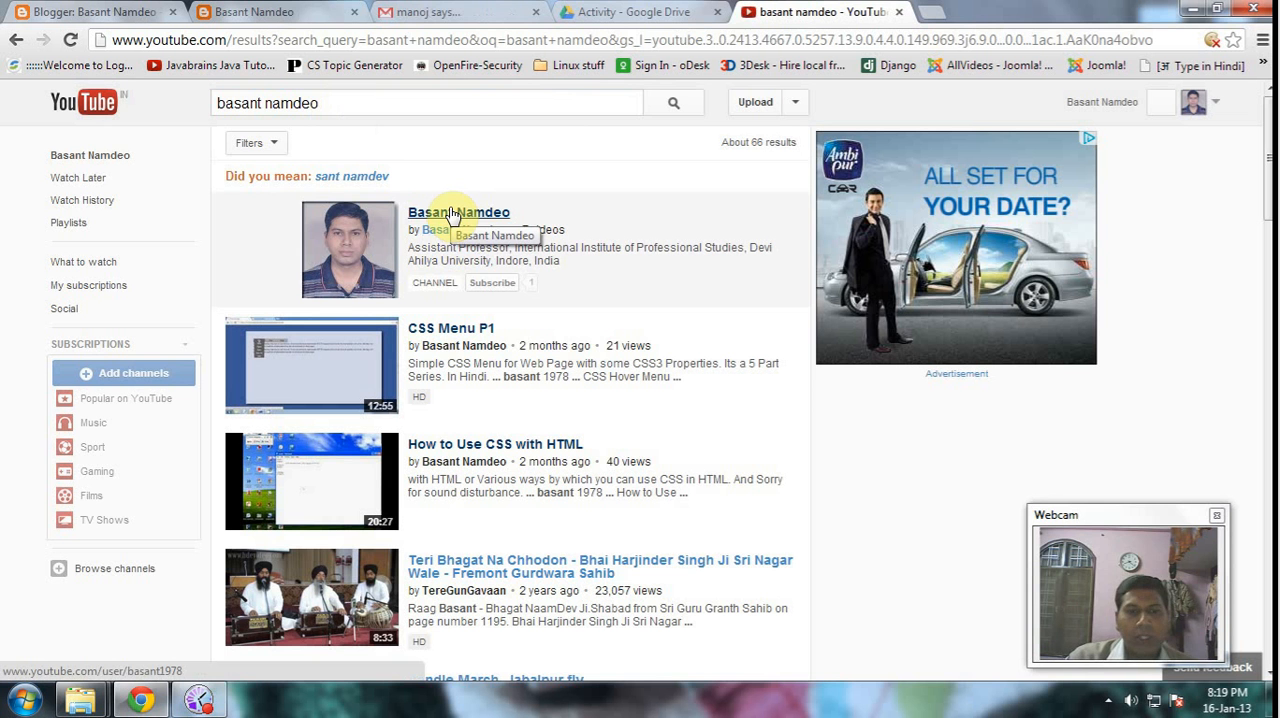
right_click(478, 212)
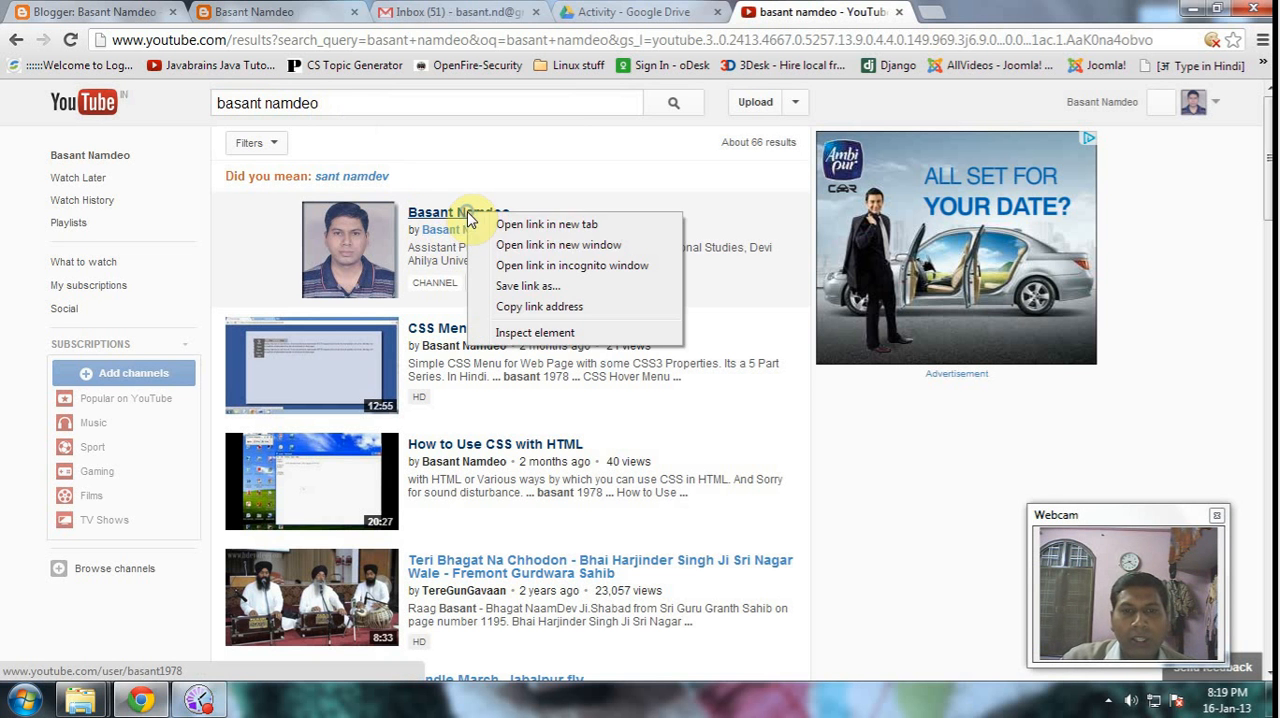
click(500, 224)
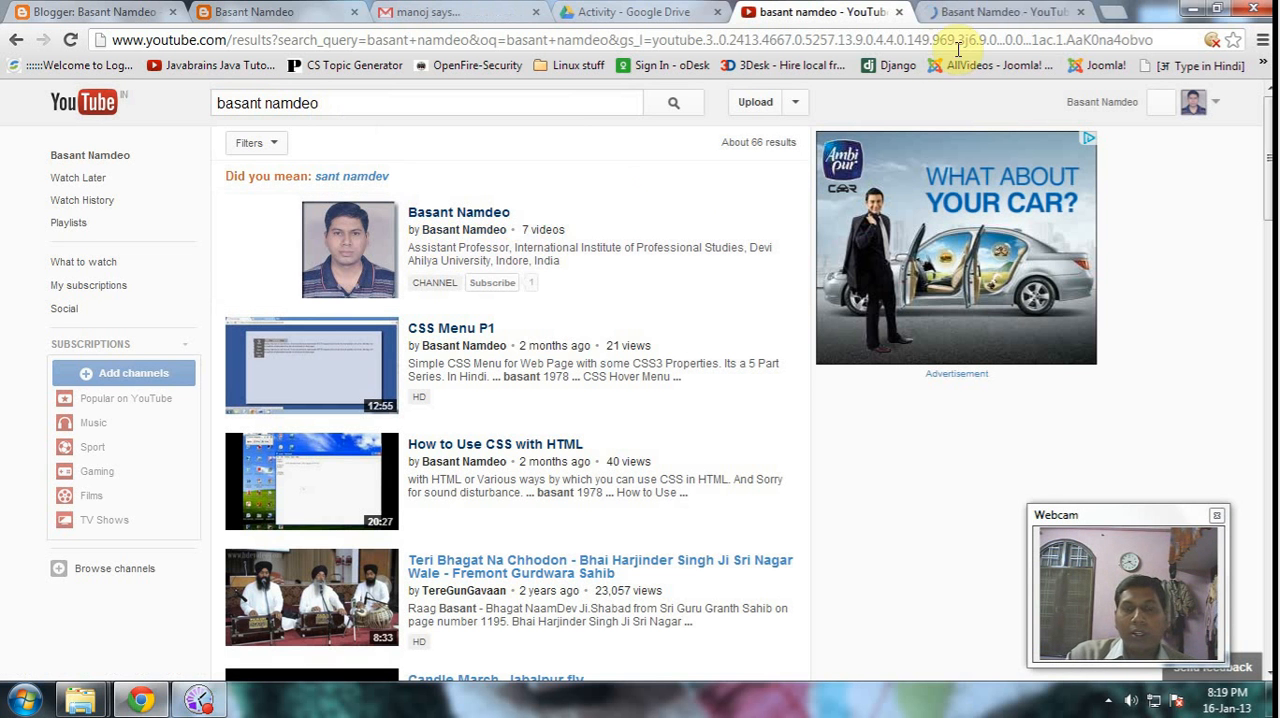
click(953, 16)
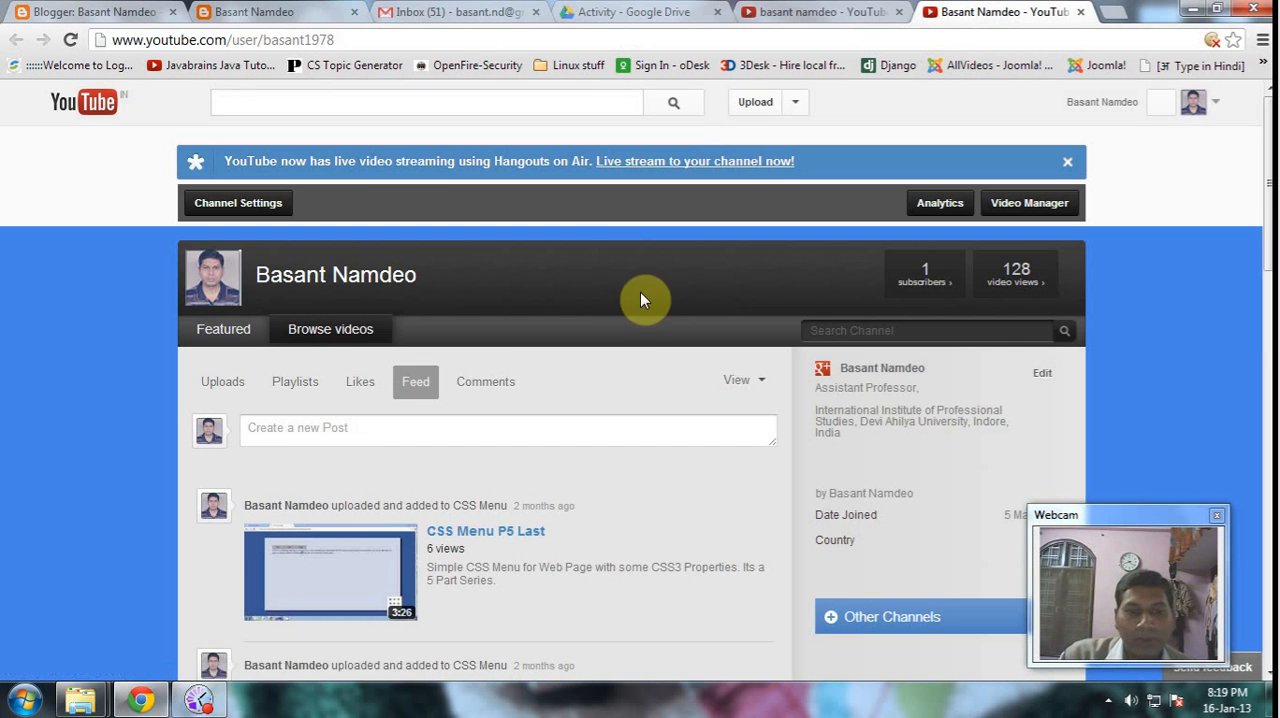
- Look through the uploaded videos in the YouTube channel's feed and open "CSS Menu P2"
scroll(610, 308, down, 3)
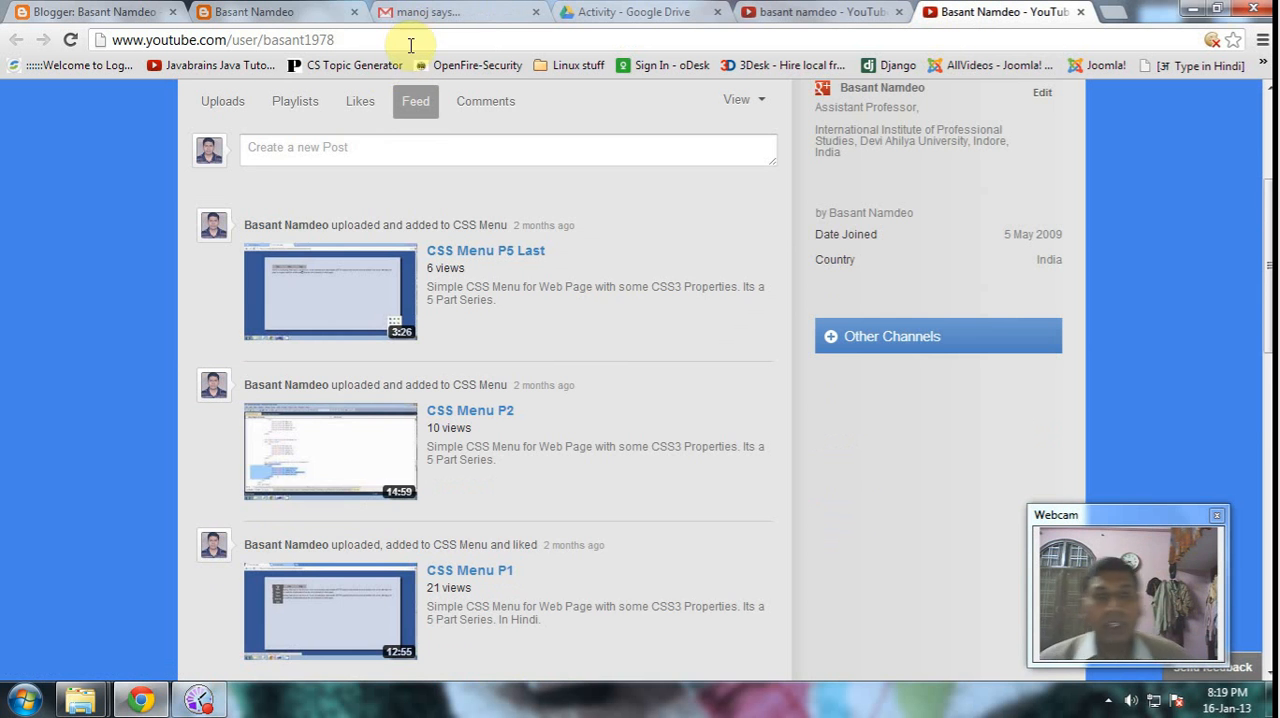
scroll(537, 192, down, 4)
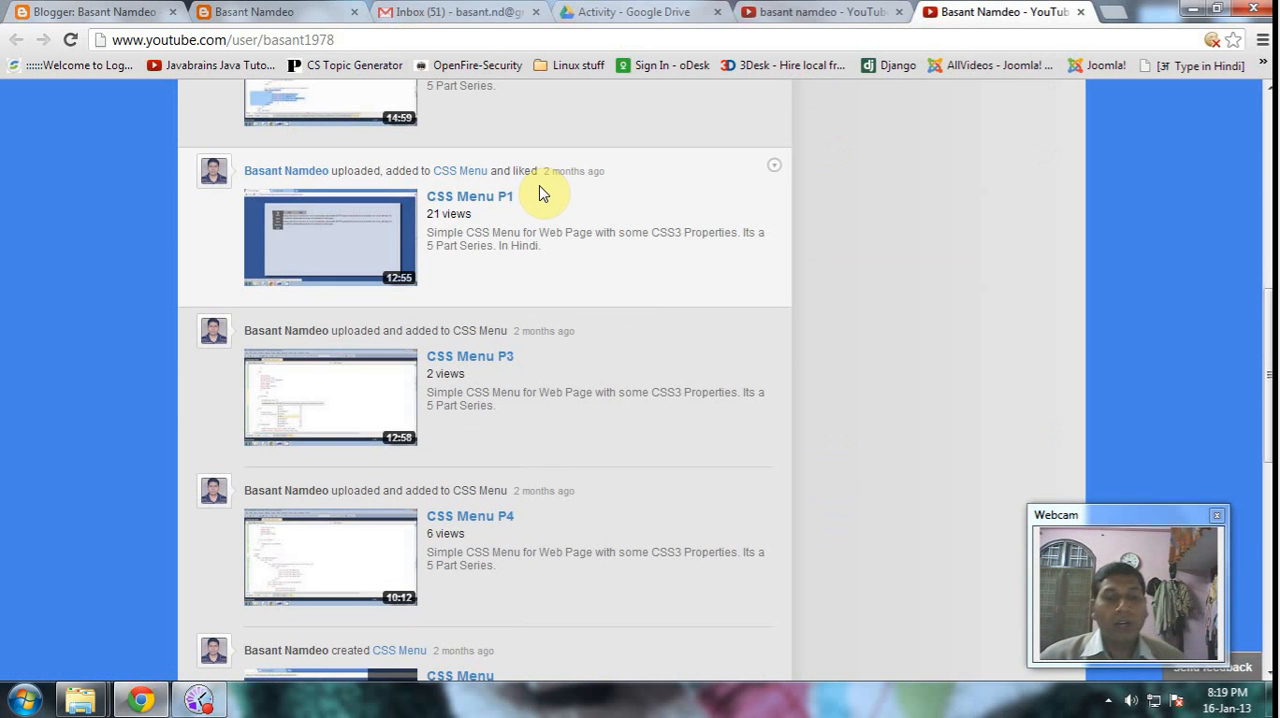
scroll(578, 322, down, 7)
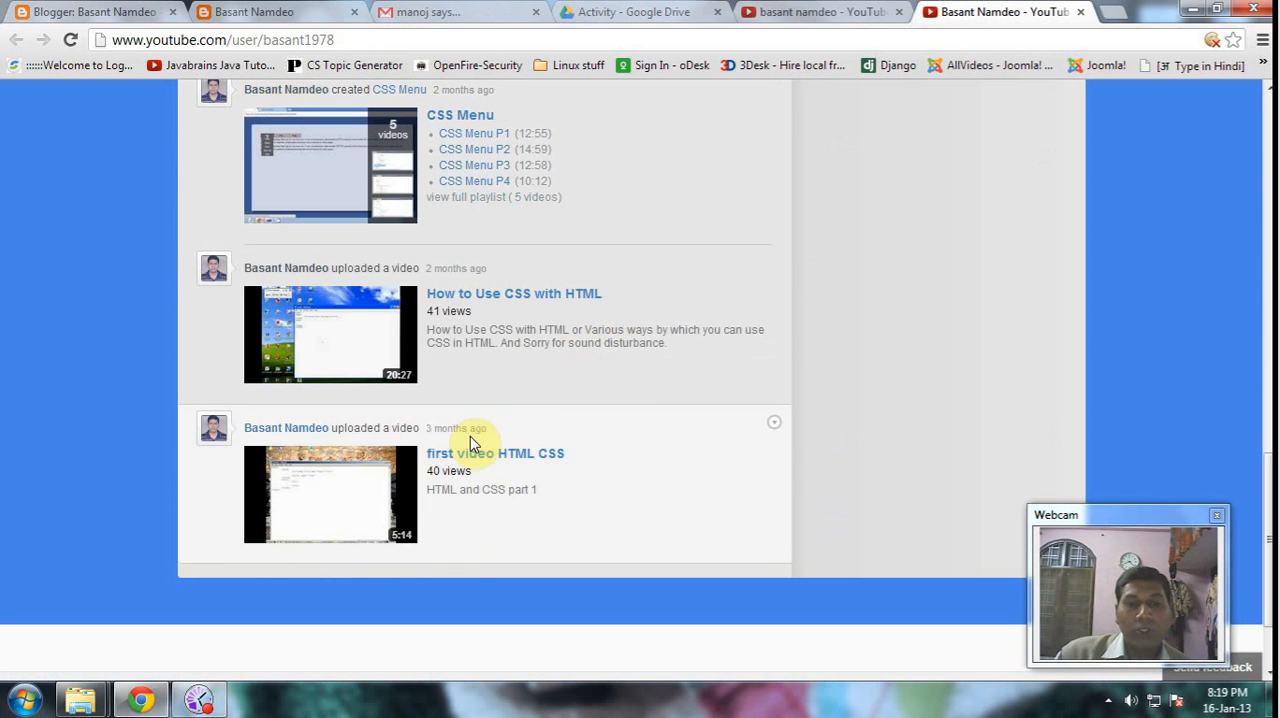
scroll(530, 199, up, 5)
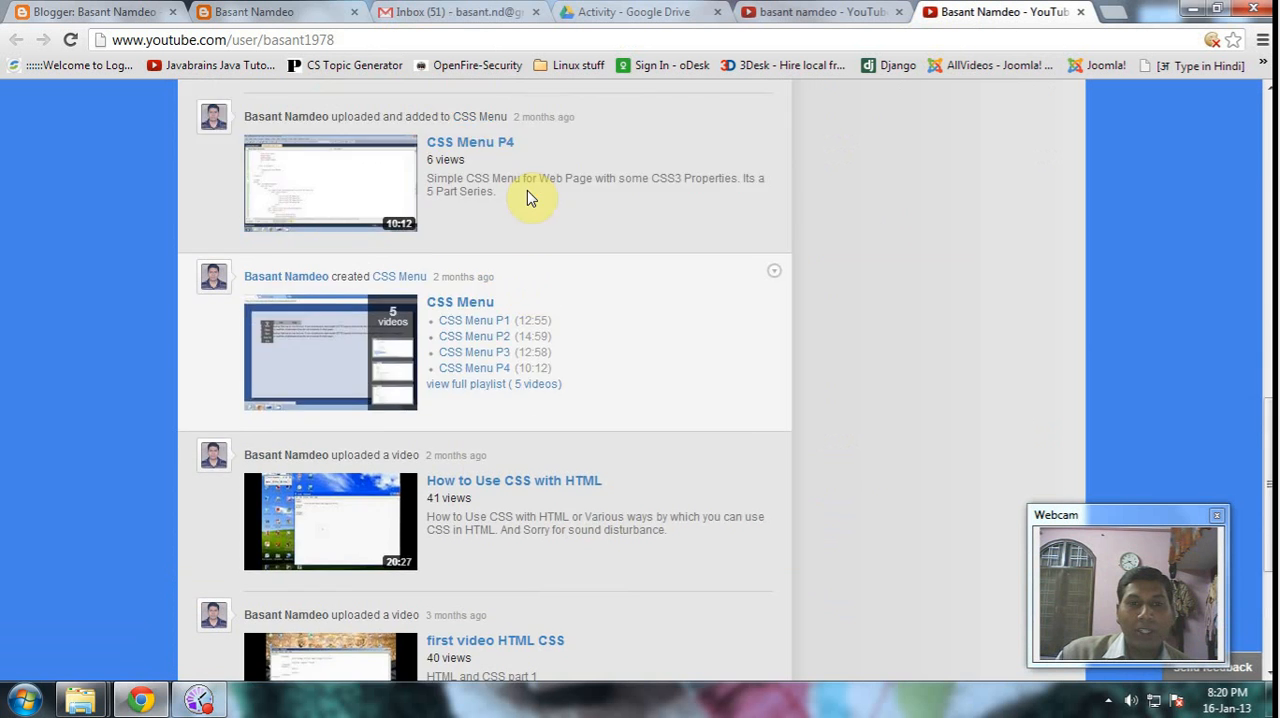
scroll(534, 200, down, 2)
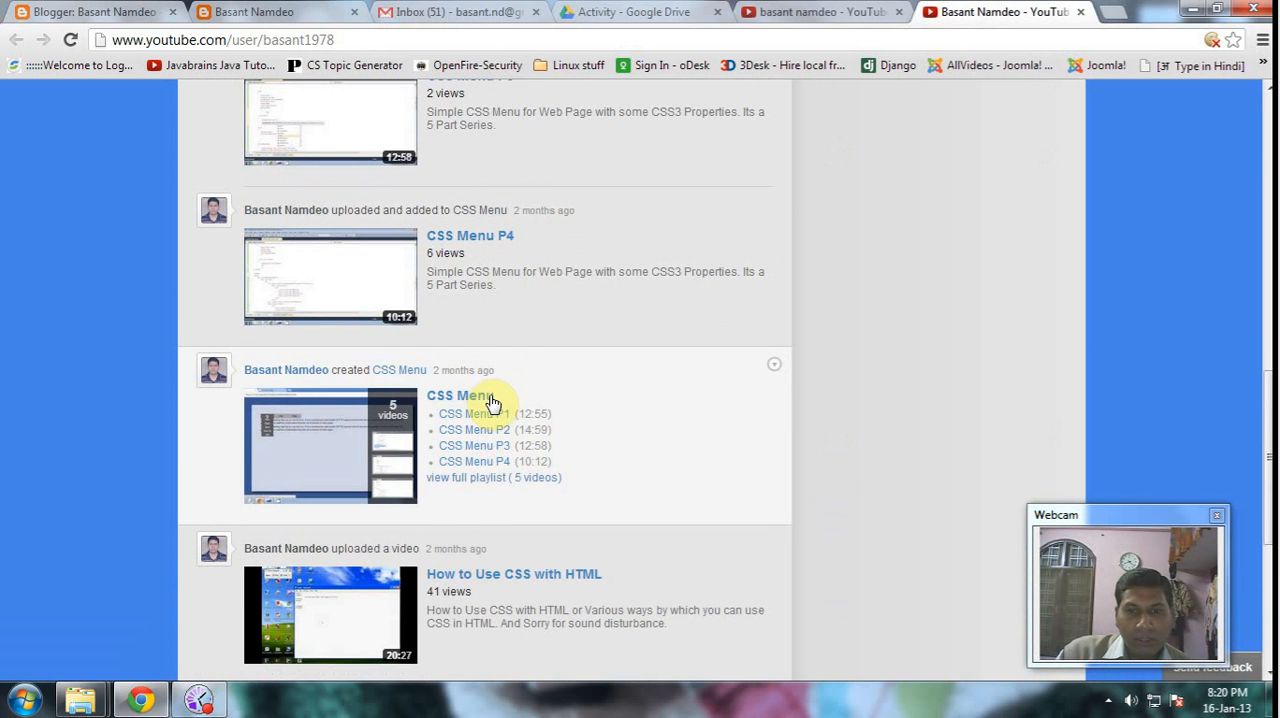
scroll(495, 402, down, 1)
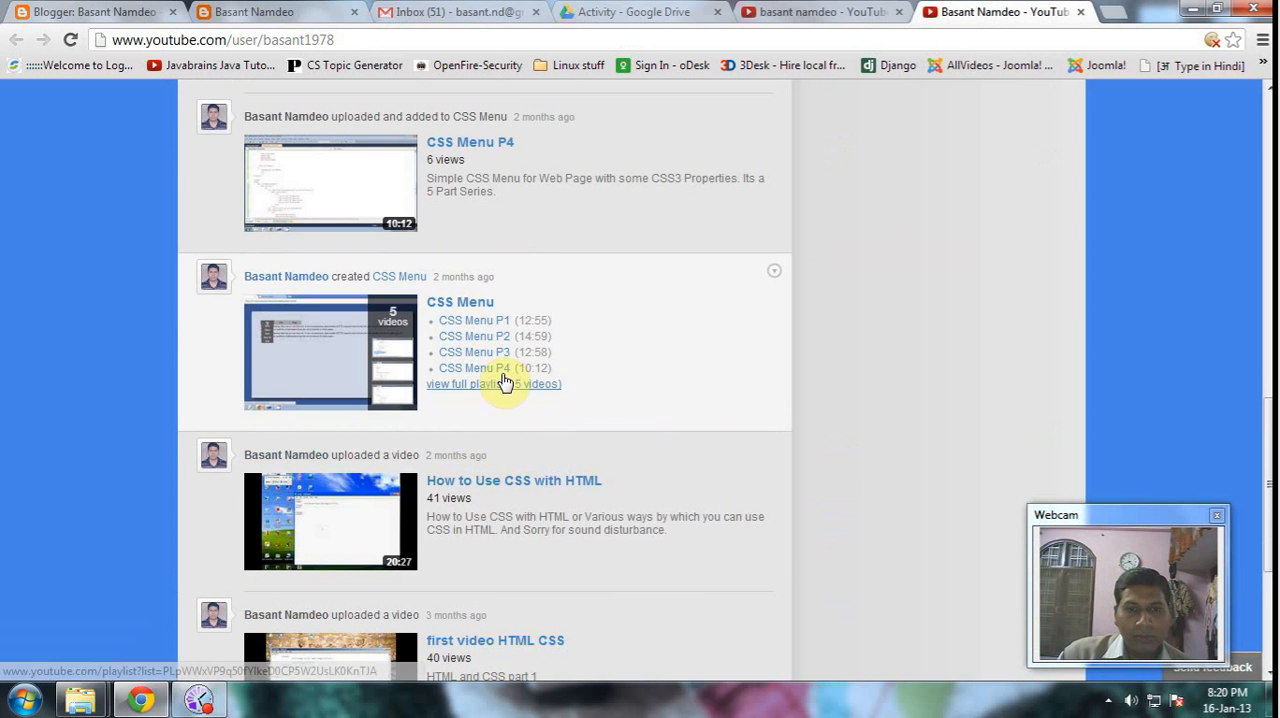
scroll(479, 222, up, 2)
scroll(480, 180, up, 2)
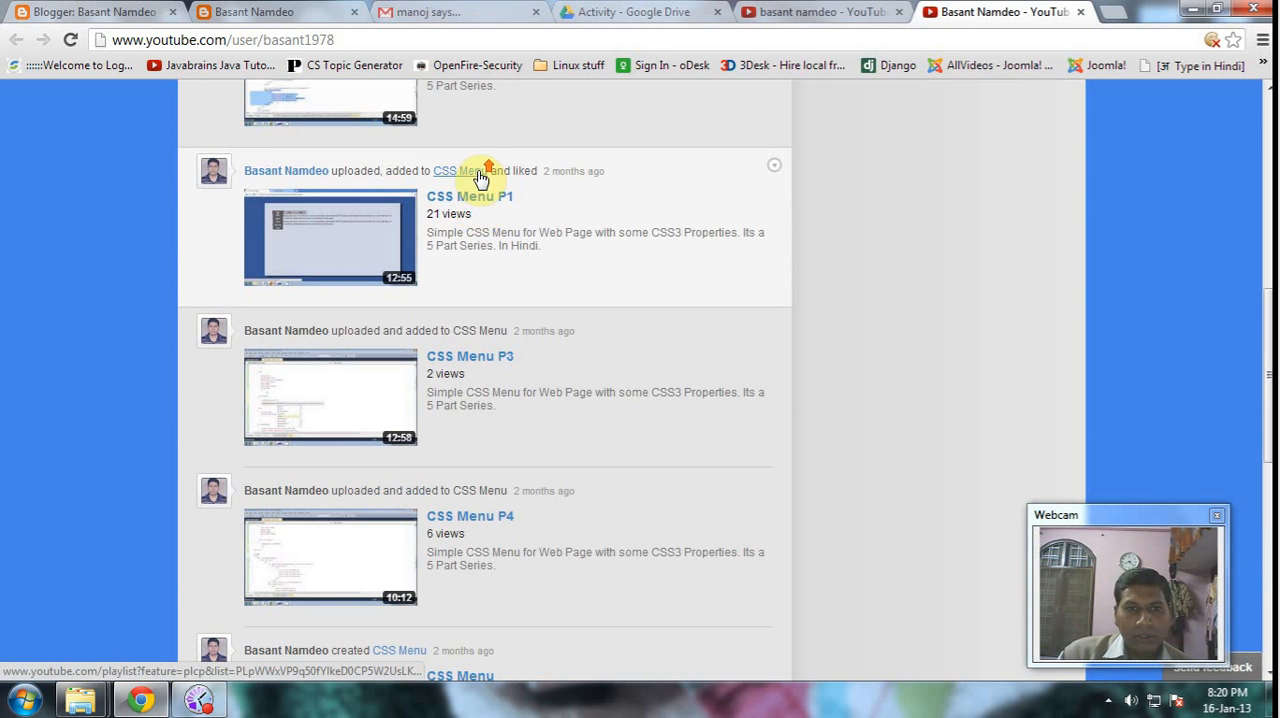
scroll(484, 200, up, 1)
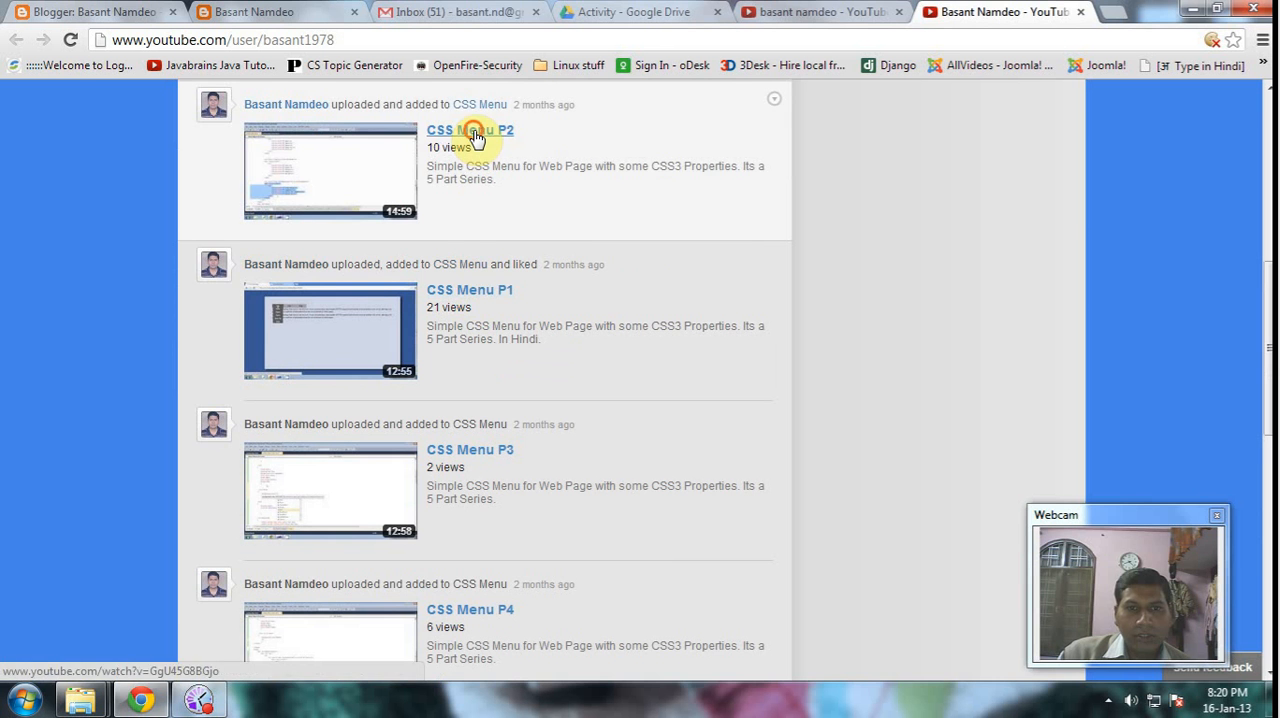
click(473, 133)
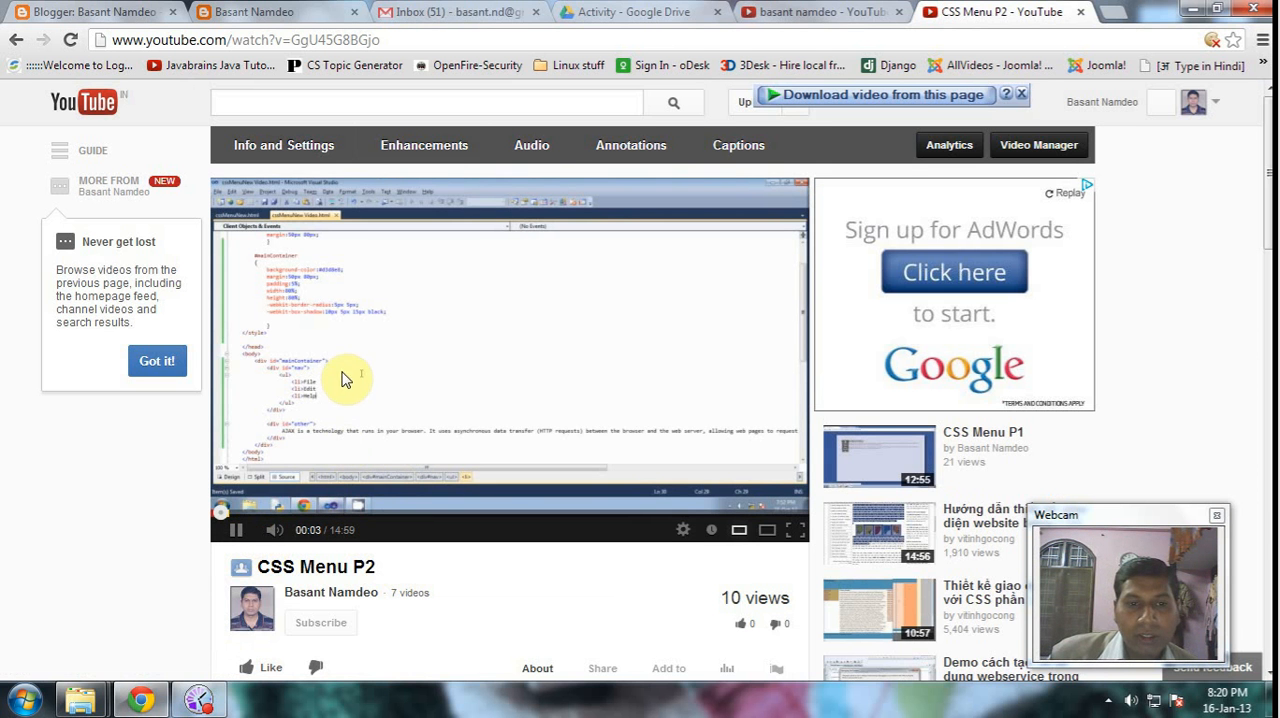
- Skip ahead in the CSS Menu P2 video, dismiss the overlay advertisement and look over the video's description
click(260, 514)
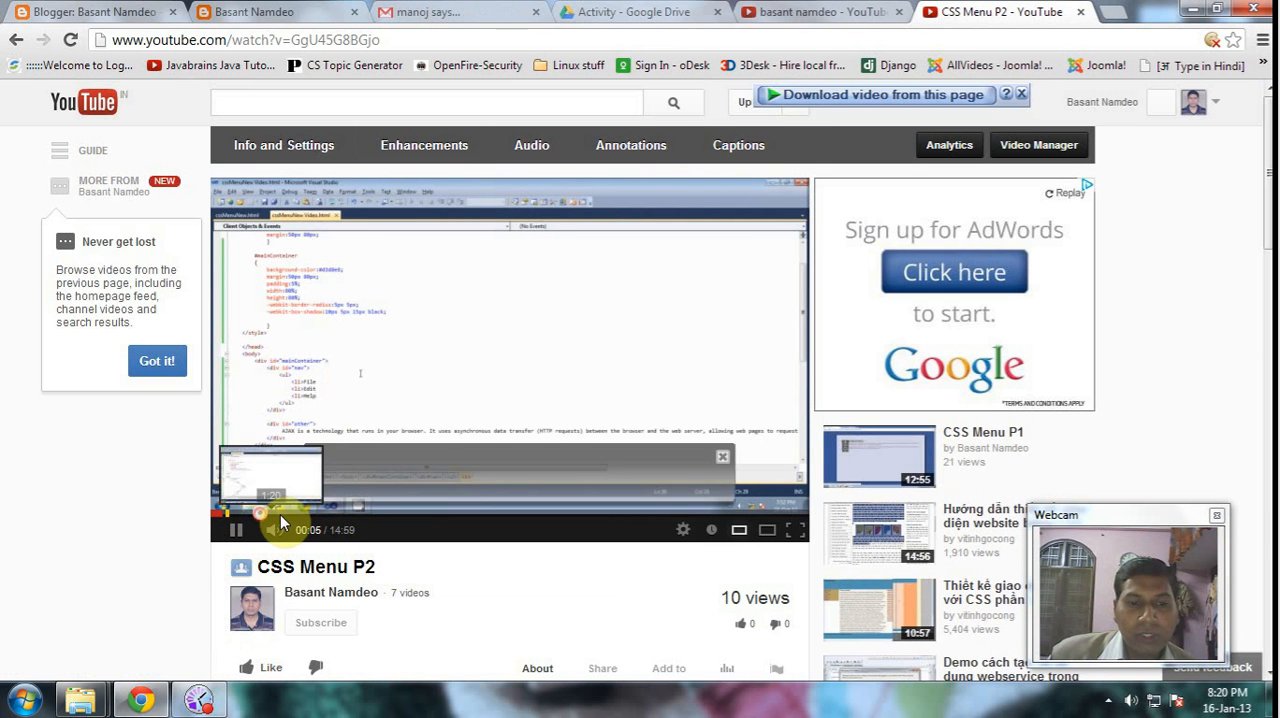
click(722, 457)
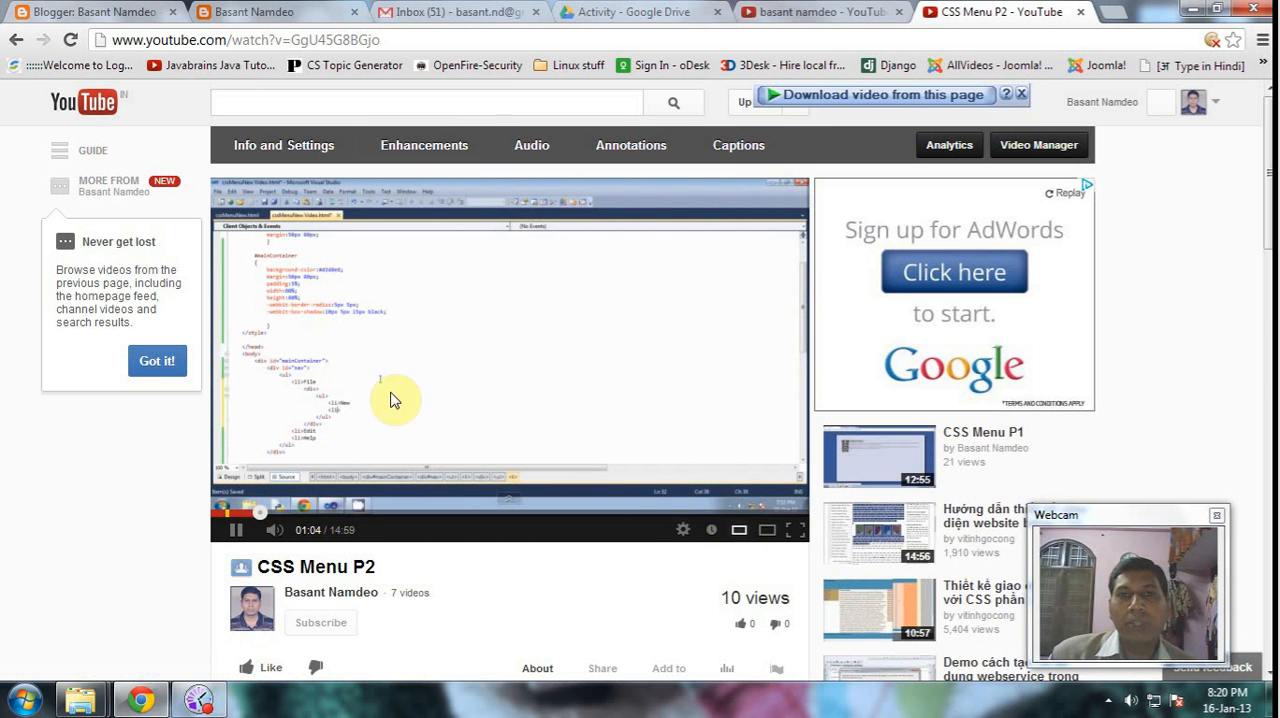
scroll(535, 310, down, 4)
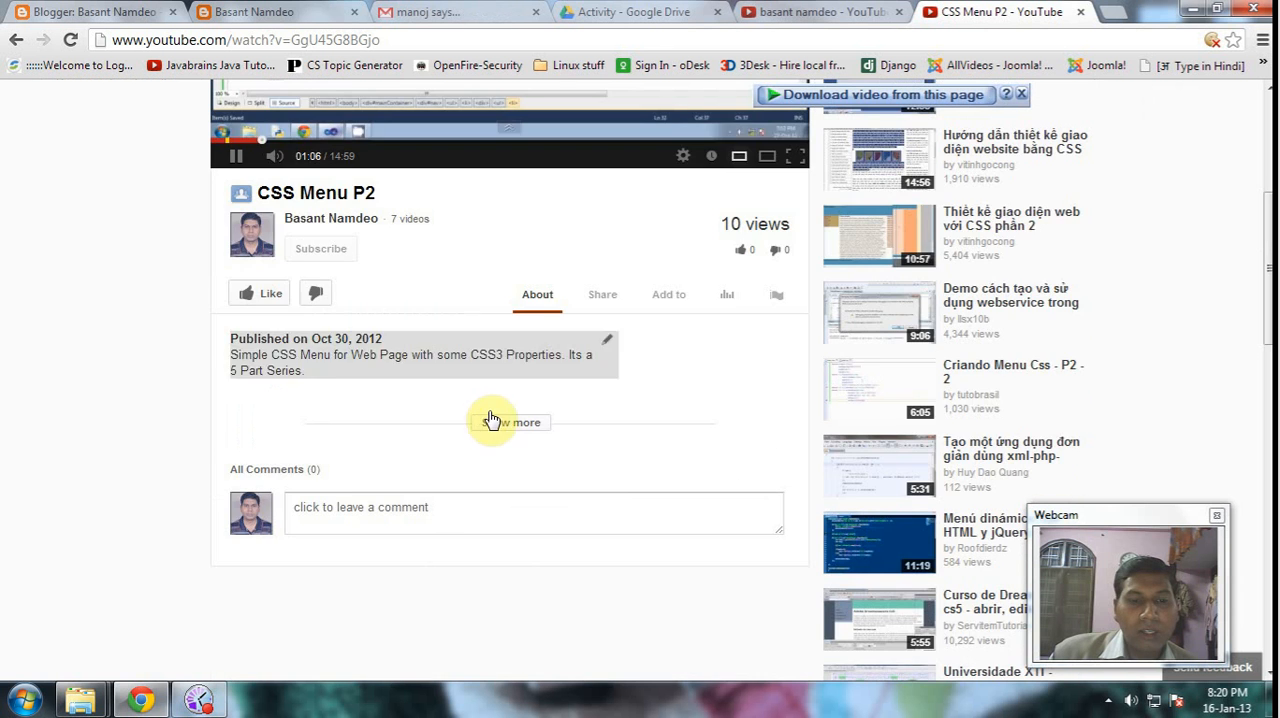
scroll(480, 297, up, 4)
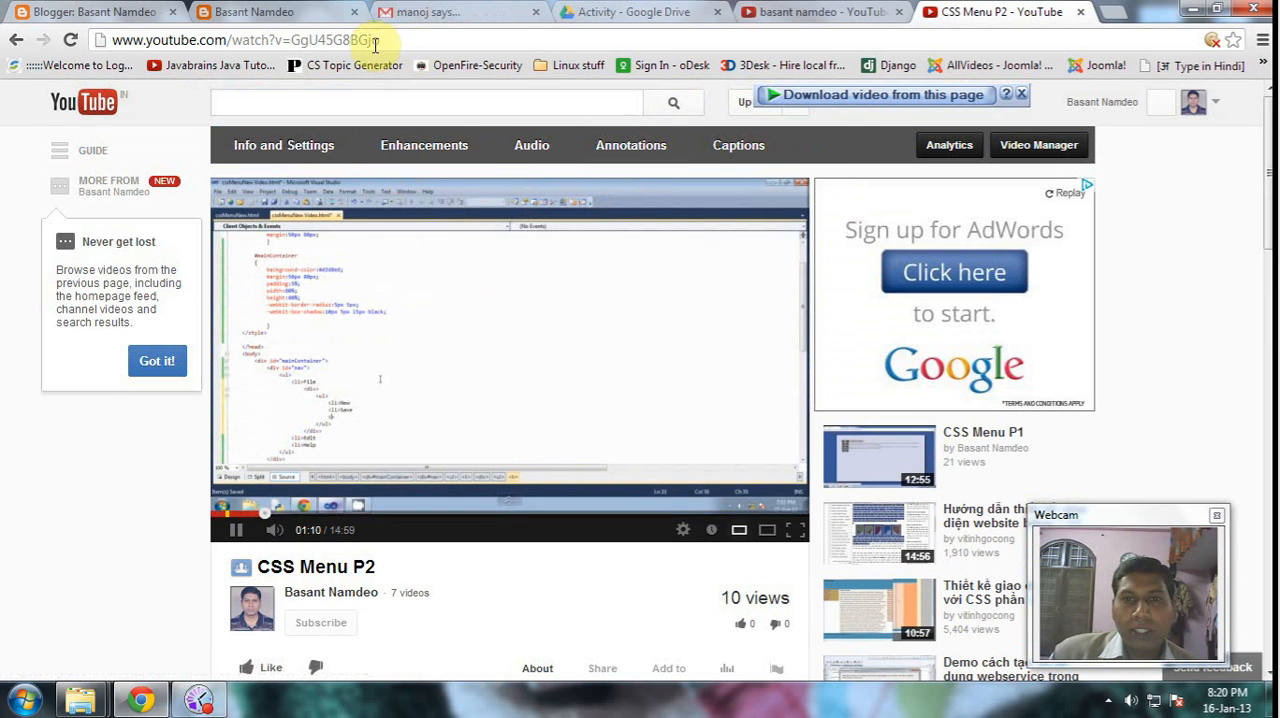
- Copy the web address of the CSS Menu P2 video and pause its playback
click(266, 37)
key(ctrl+c)
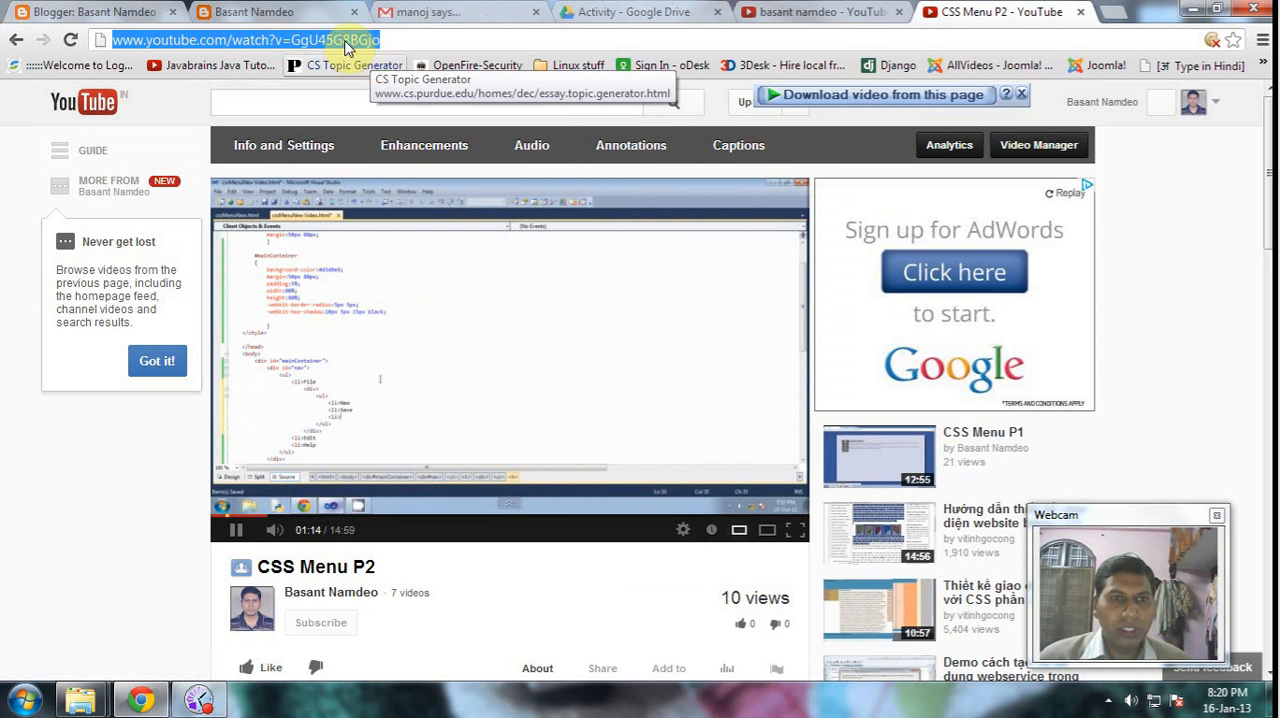
click(235, 532)
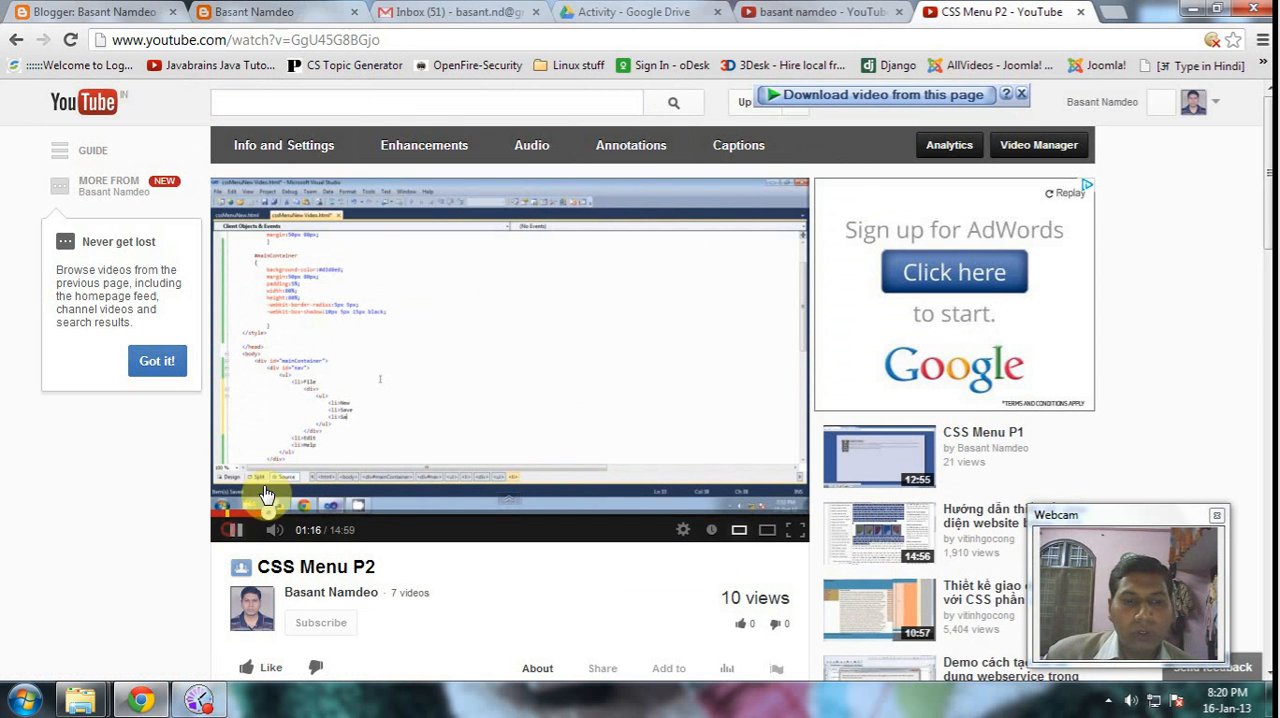
- Switch to Blogger, start a new post and enter "HTML Lecture on Youtube" as its body text
click(98, 10)
click(90, 224)
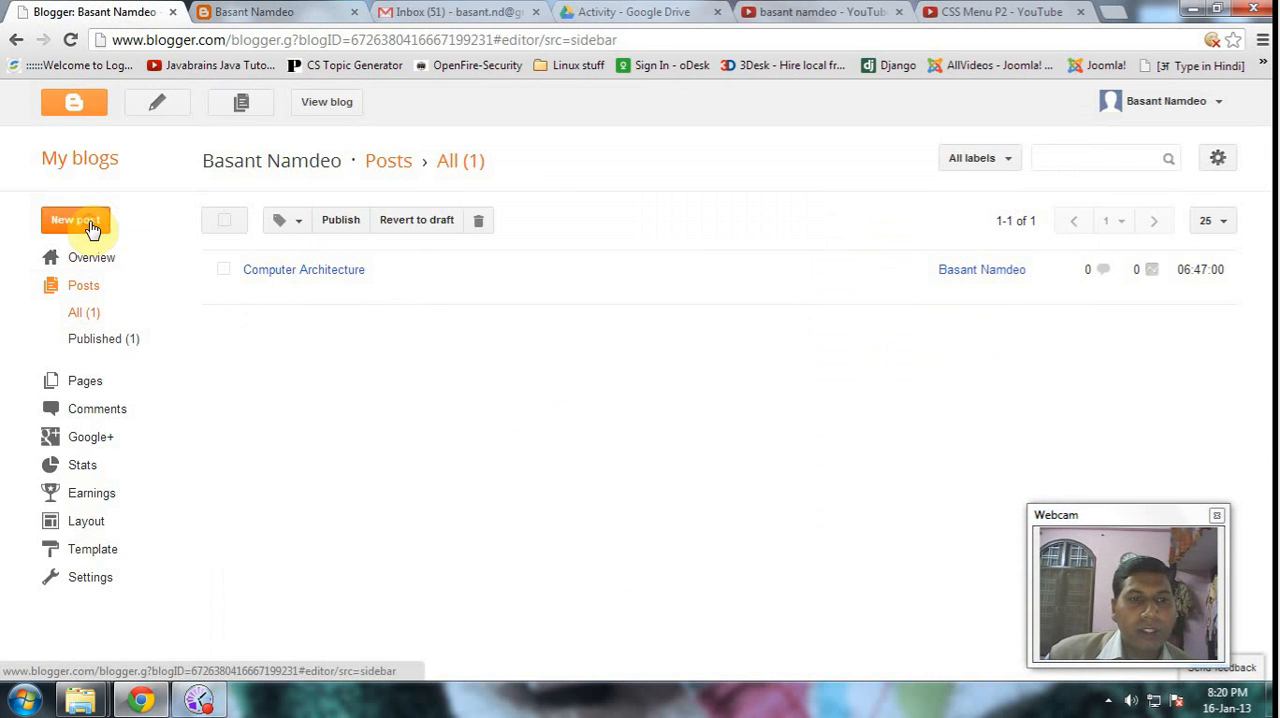
click(284, 269)
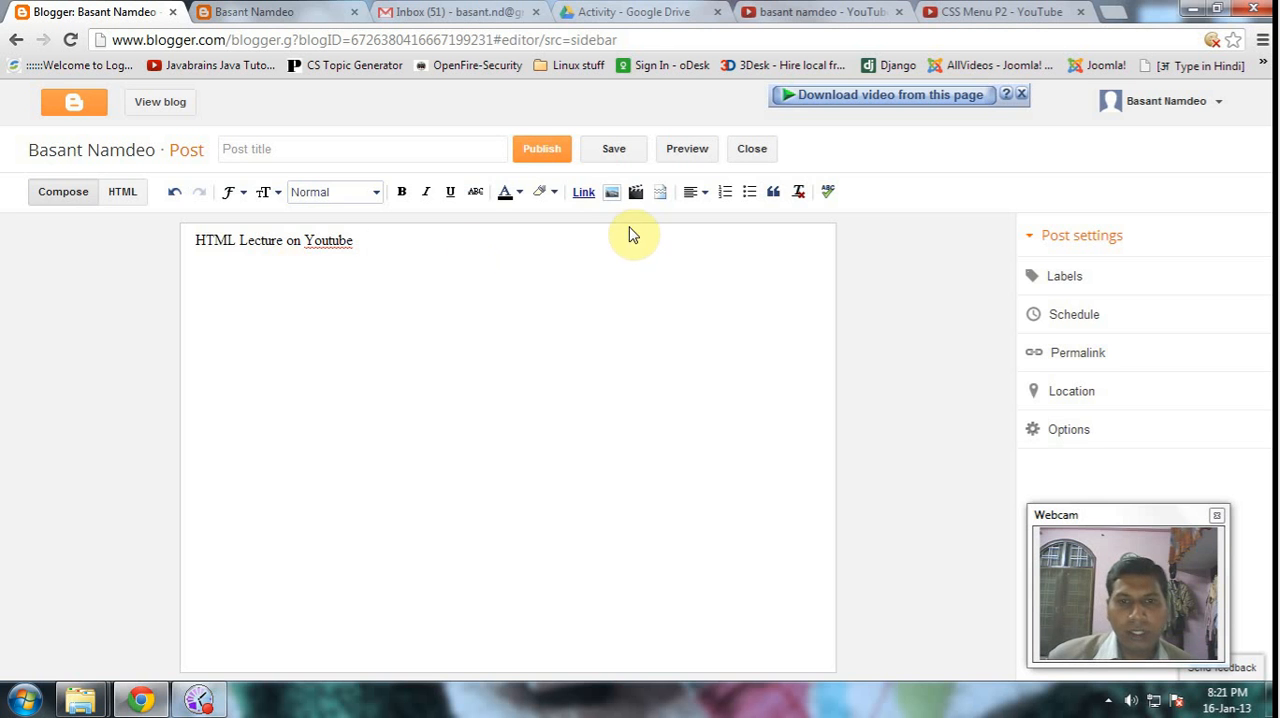
click(584, 191)
click(551, 314)
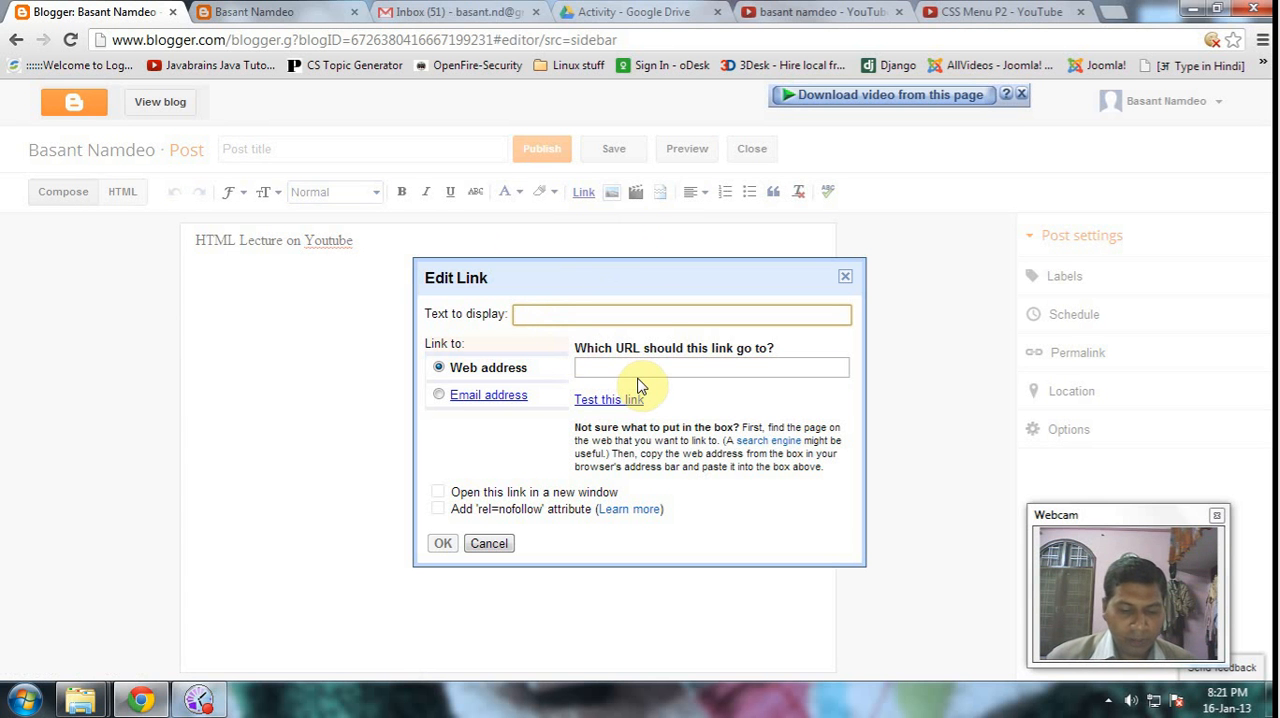
text(Lecture)
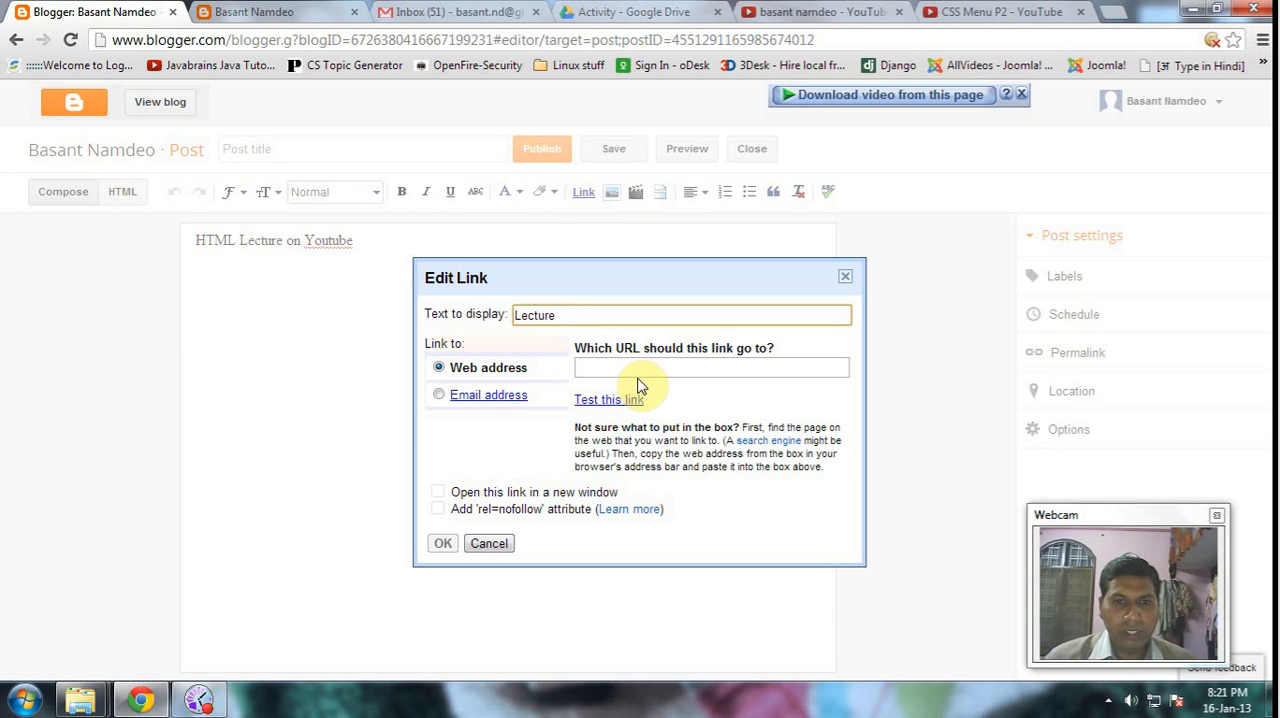
click(634, 366)
right_click(635, 369)
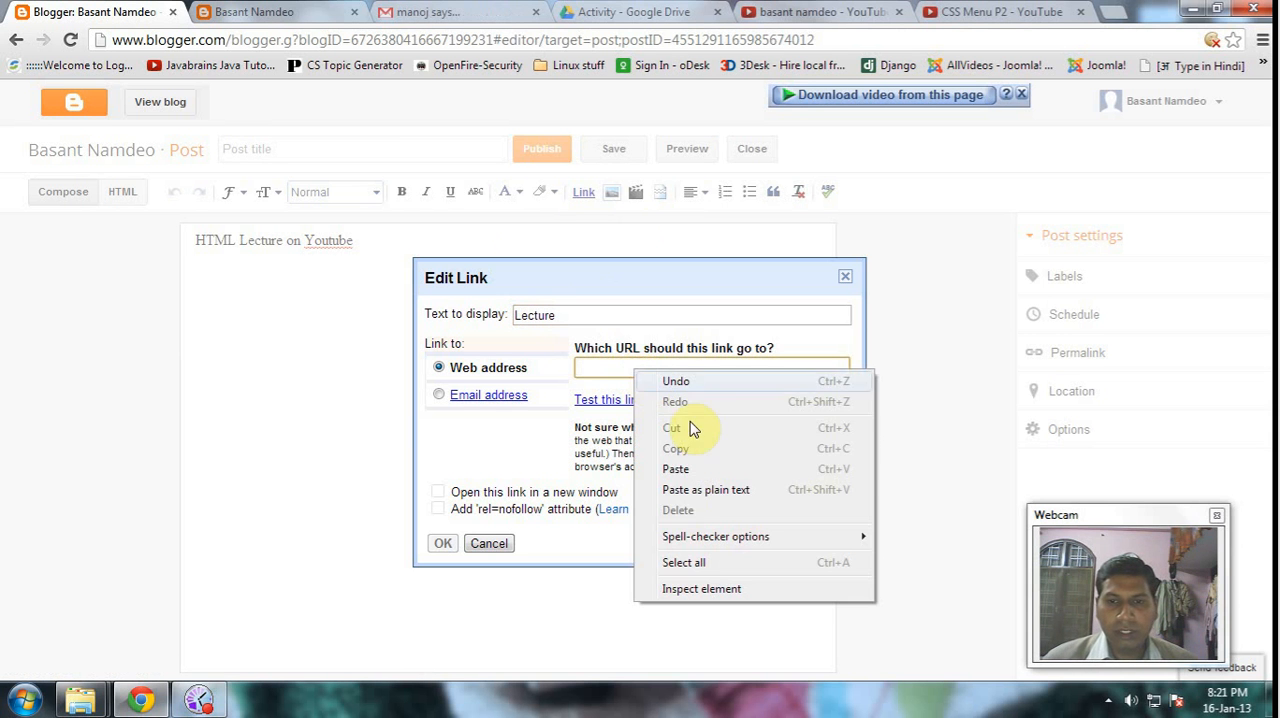
click(703, 468)
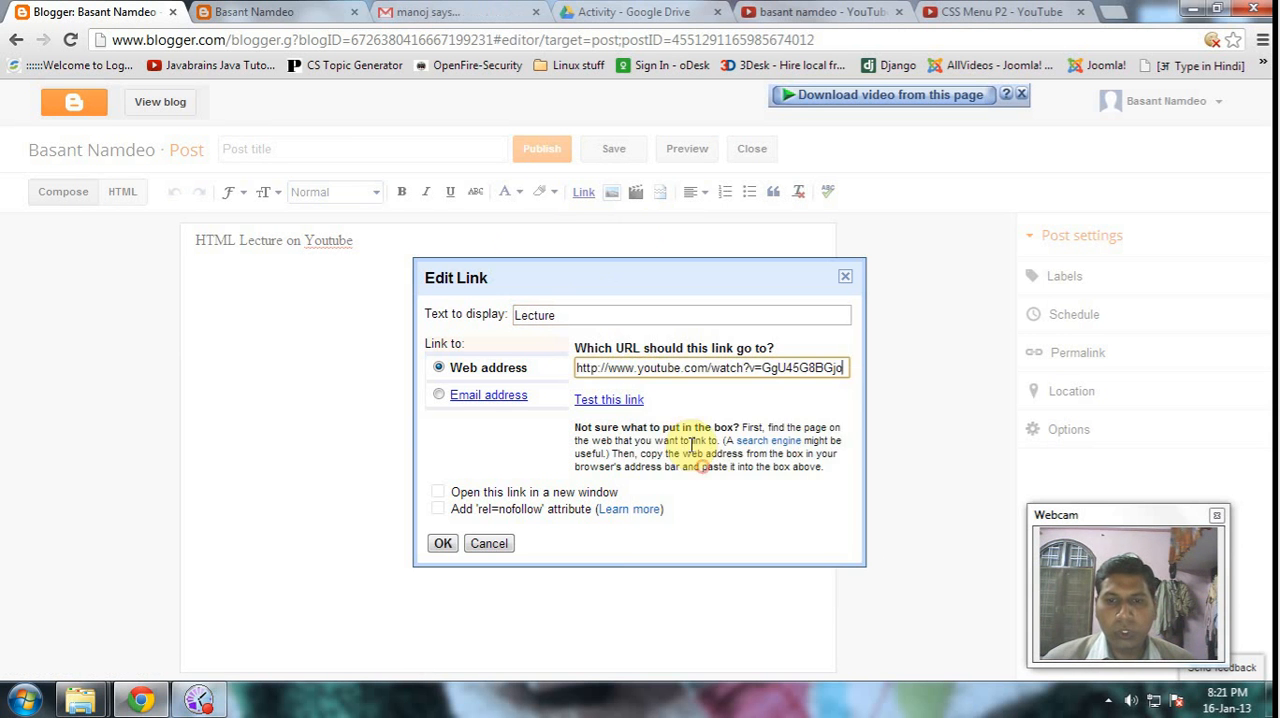
click(443, 543)
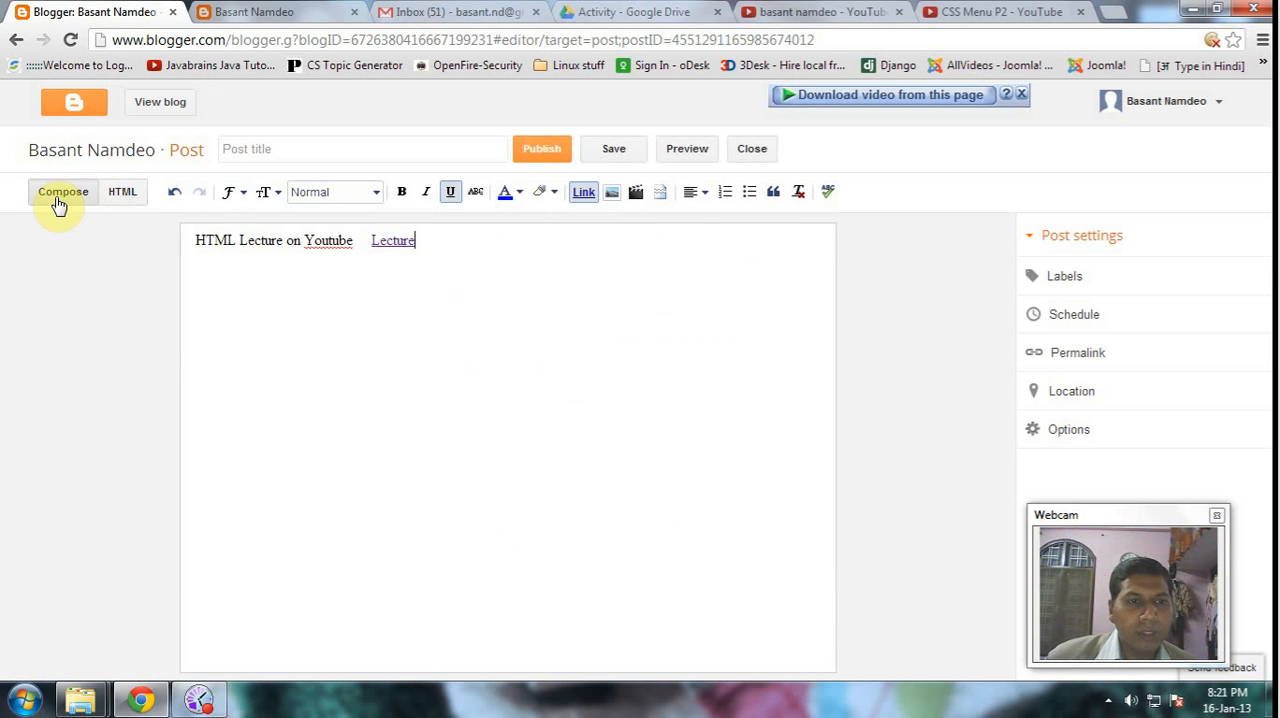
- Publish the HTML lecture post and reload the public blog page
click(540, 150)
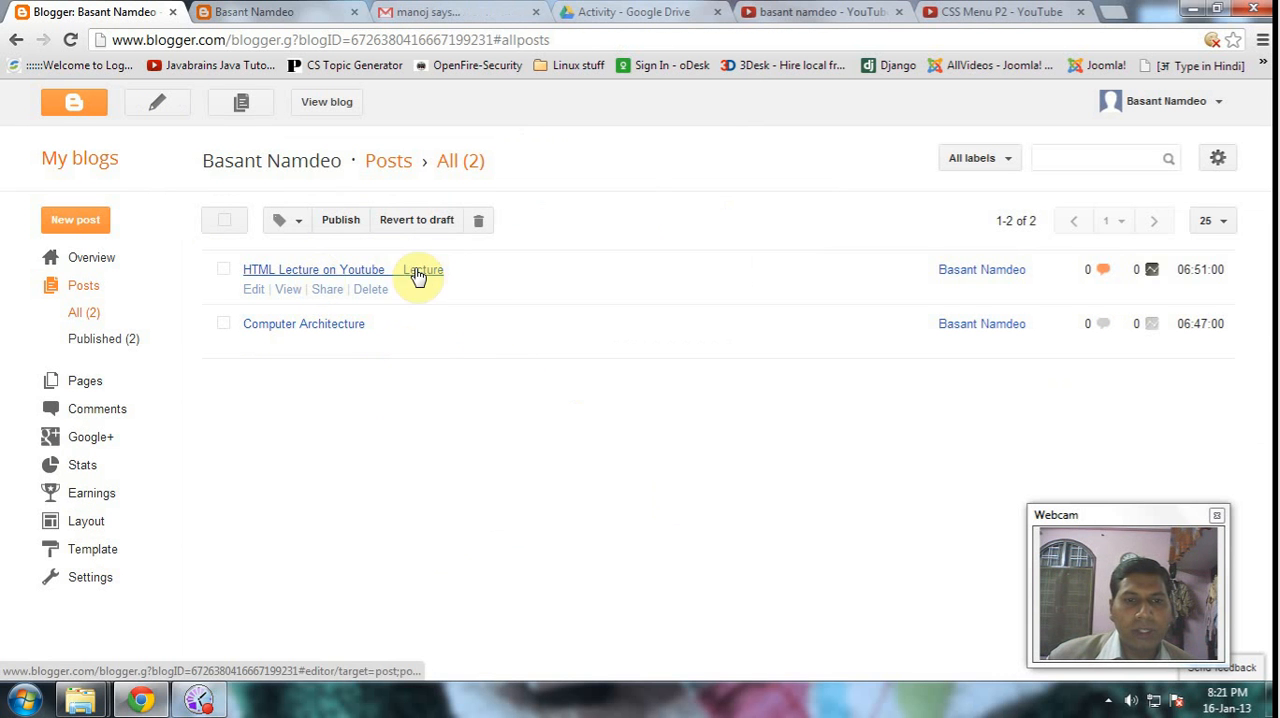
click(266, 12)
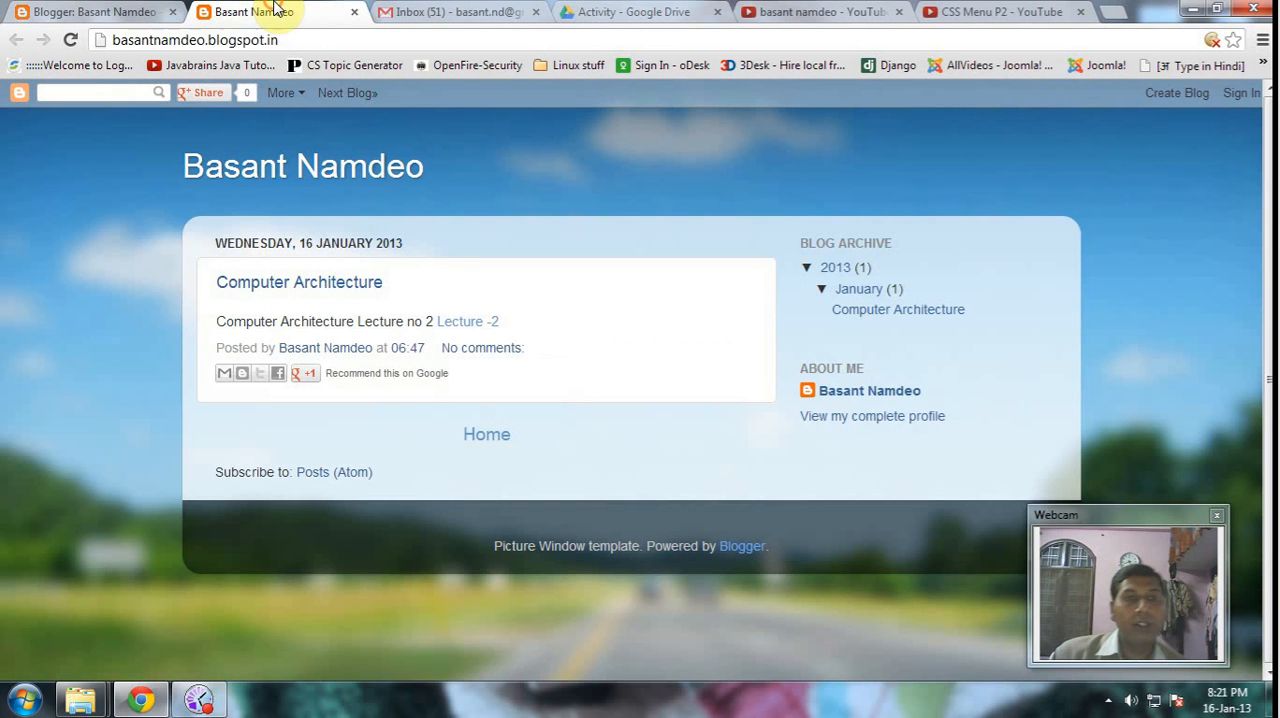
click(70, 45)
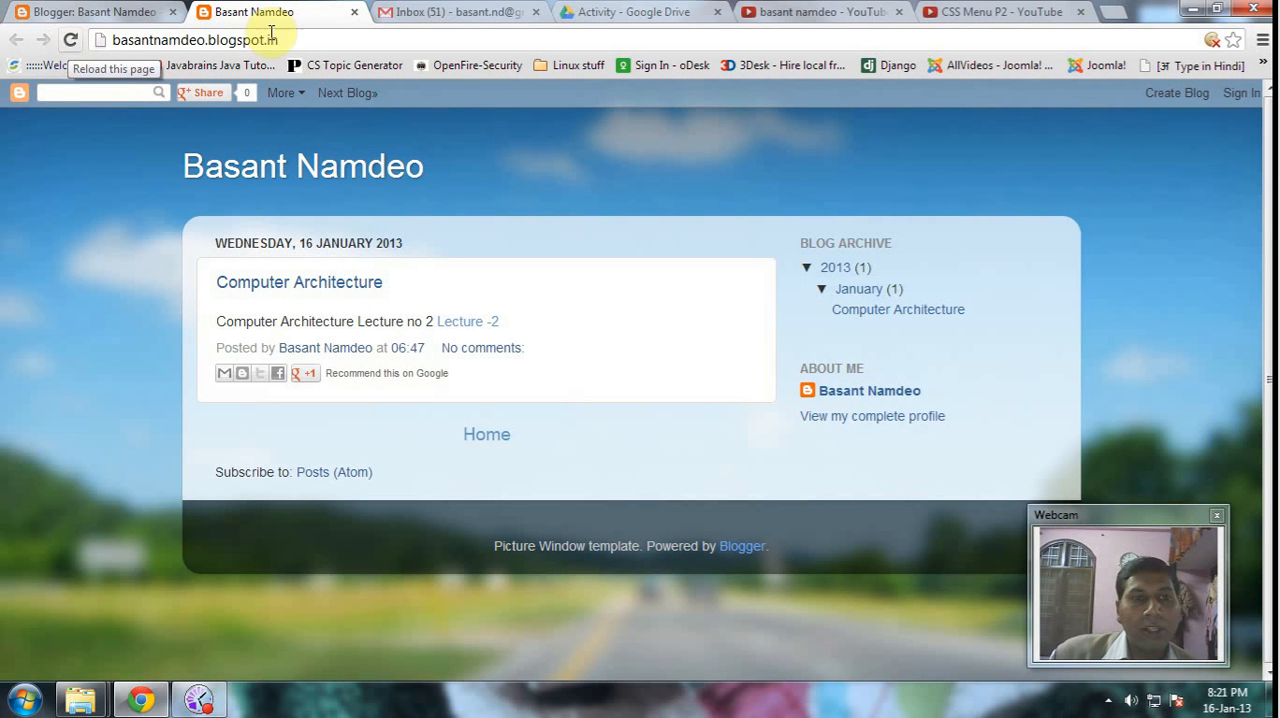
click(66, 45)
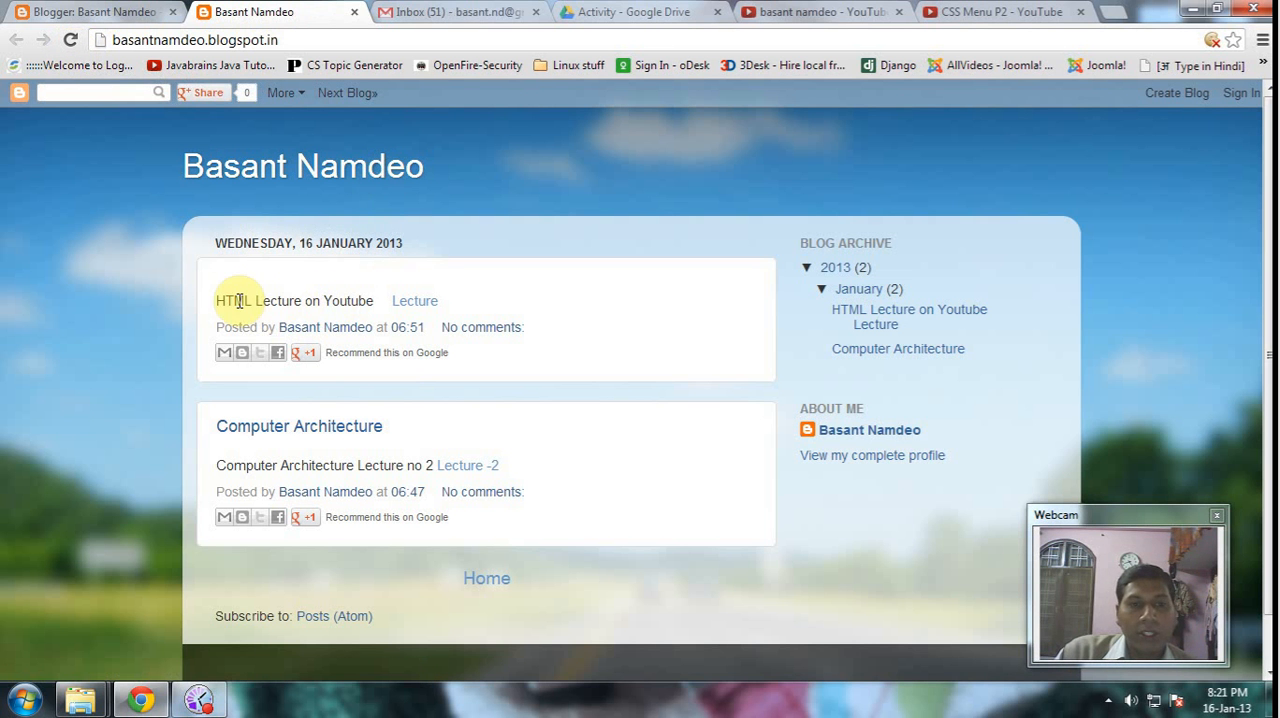
- Open the new post's "Lecture" link in a new window, sample the CSS Menu P2 video, dismiss its advertisement and close the window
right_click(414, 304)
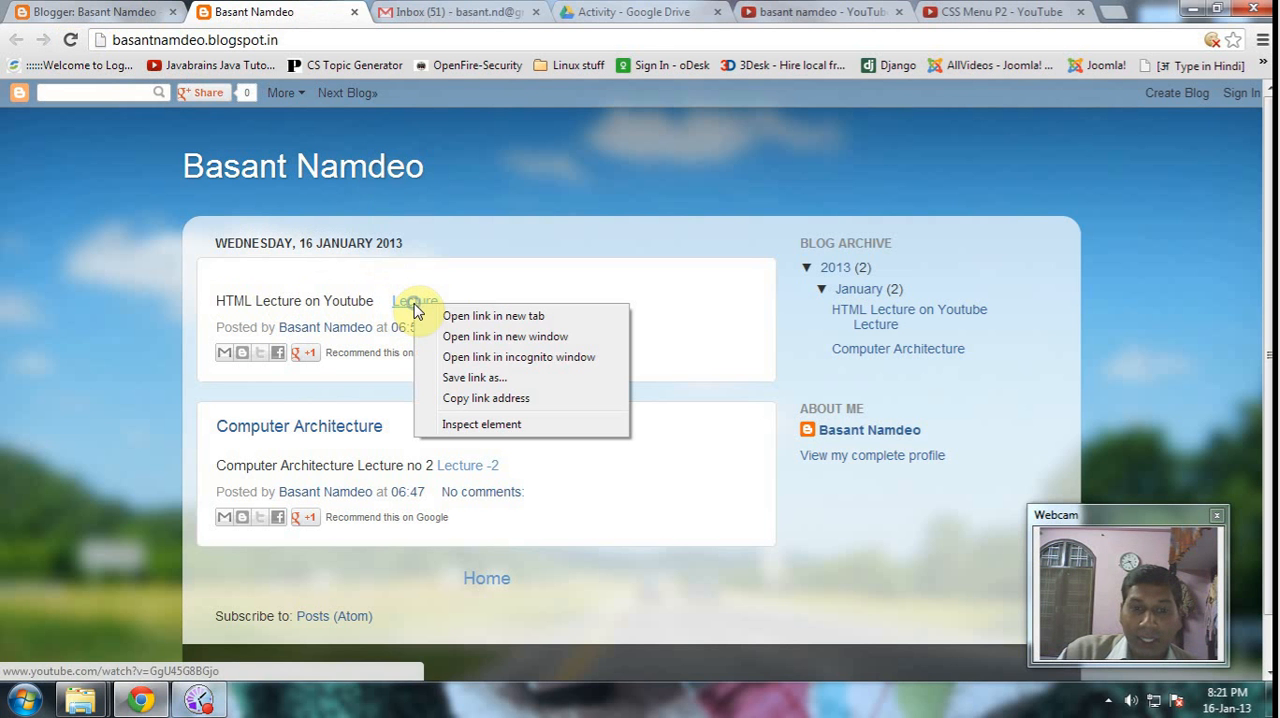
click(465, 338)
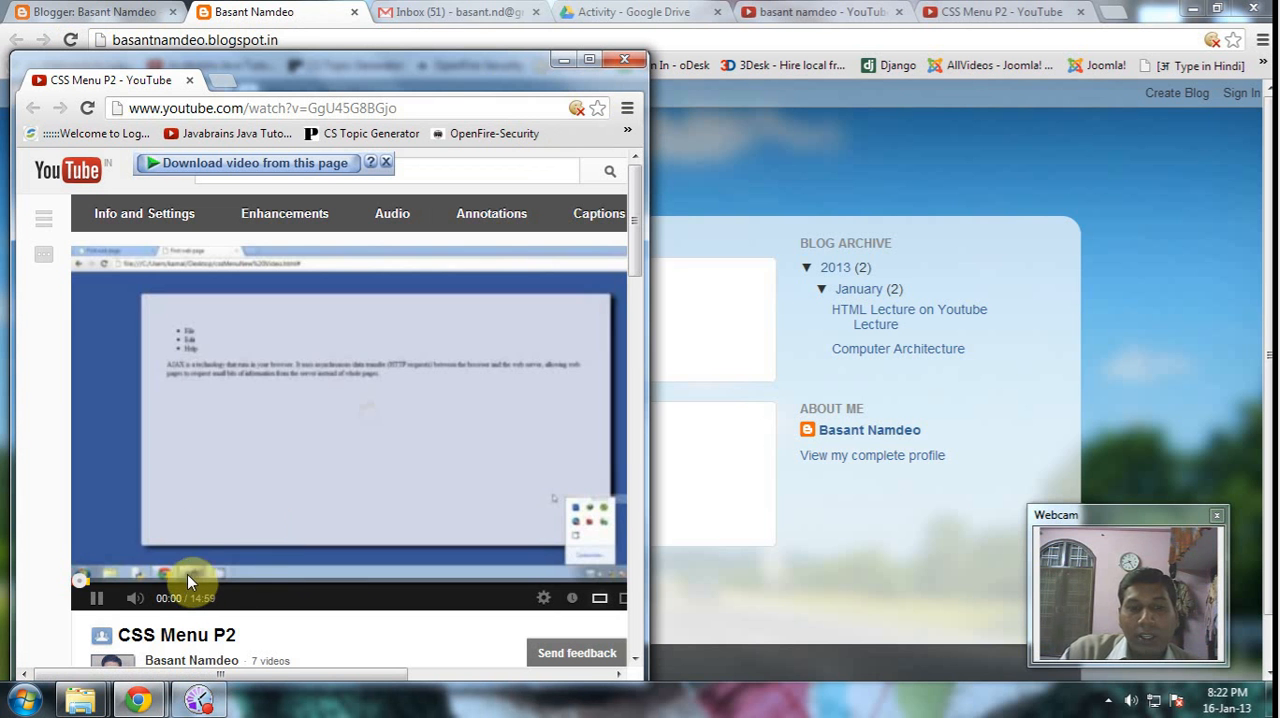
click(104, 579)
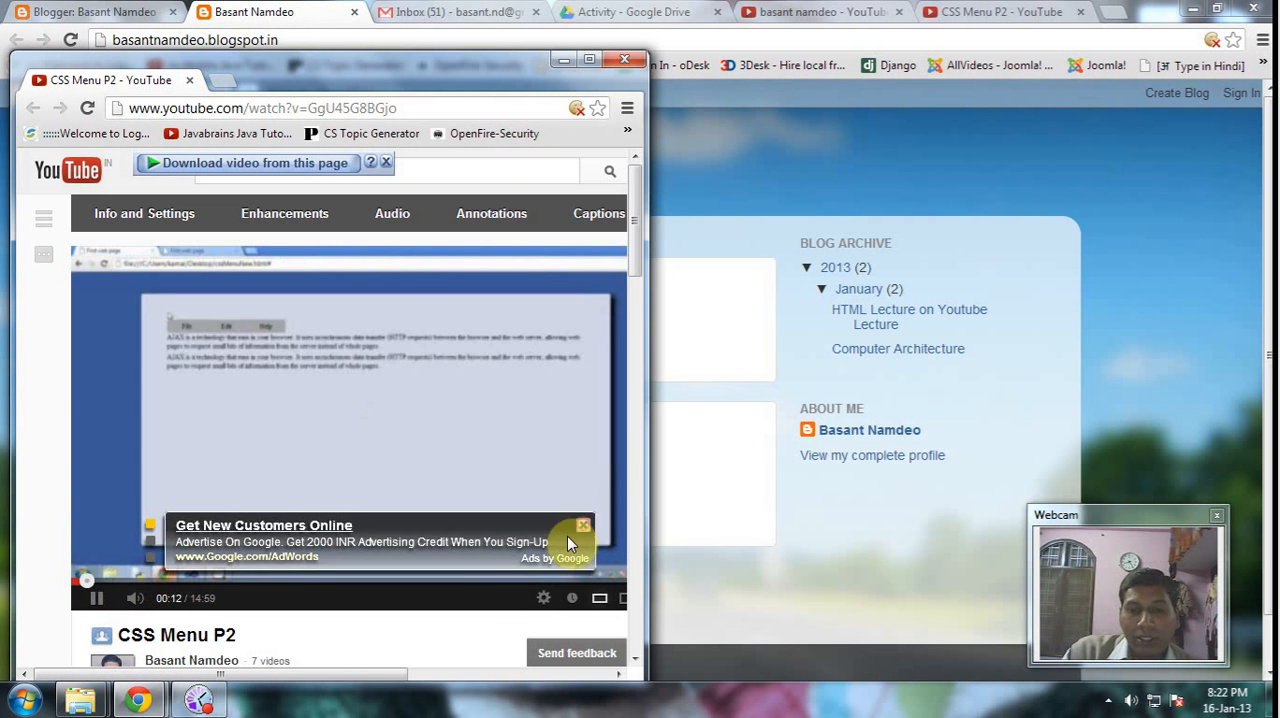
click(585, 529)
click(87, 579)
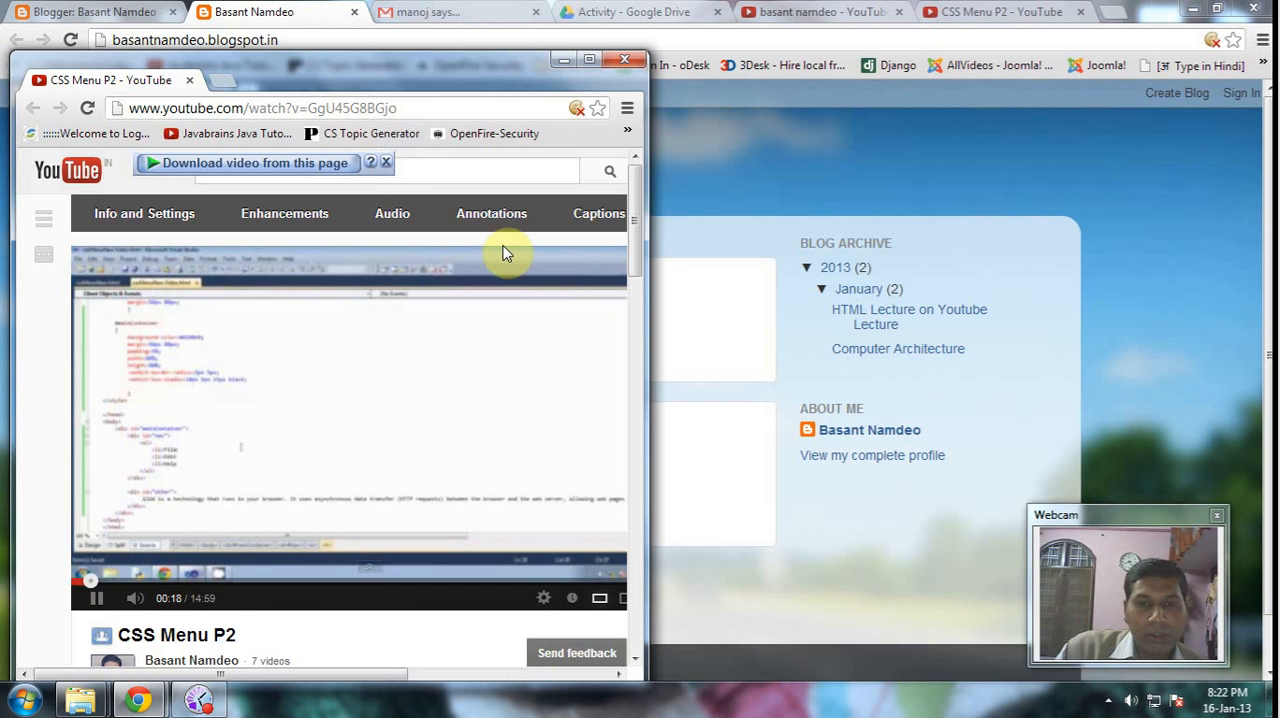
click(625, 62)
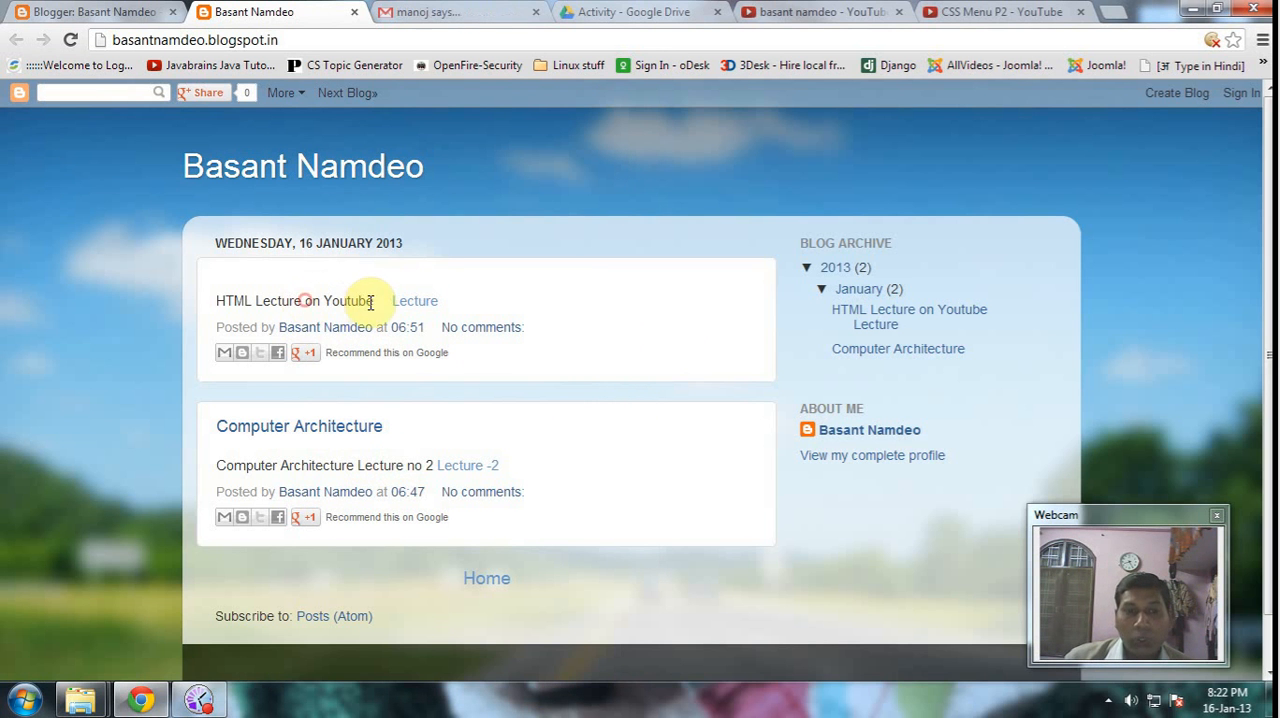
drag(375, 300, 214, 300)
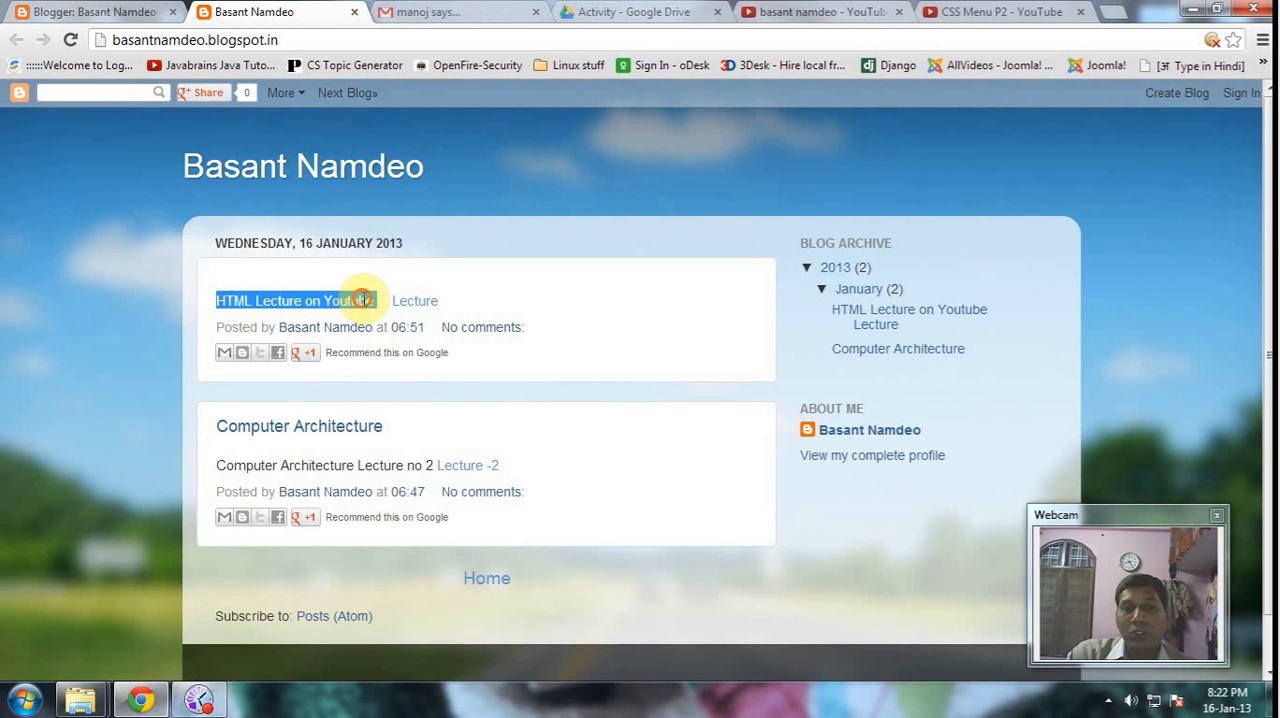
click(366, 299)
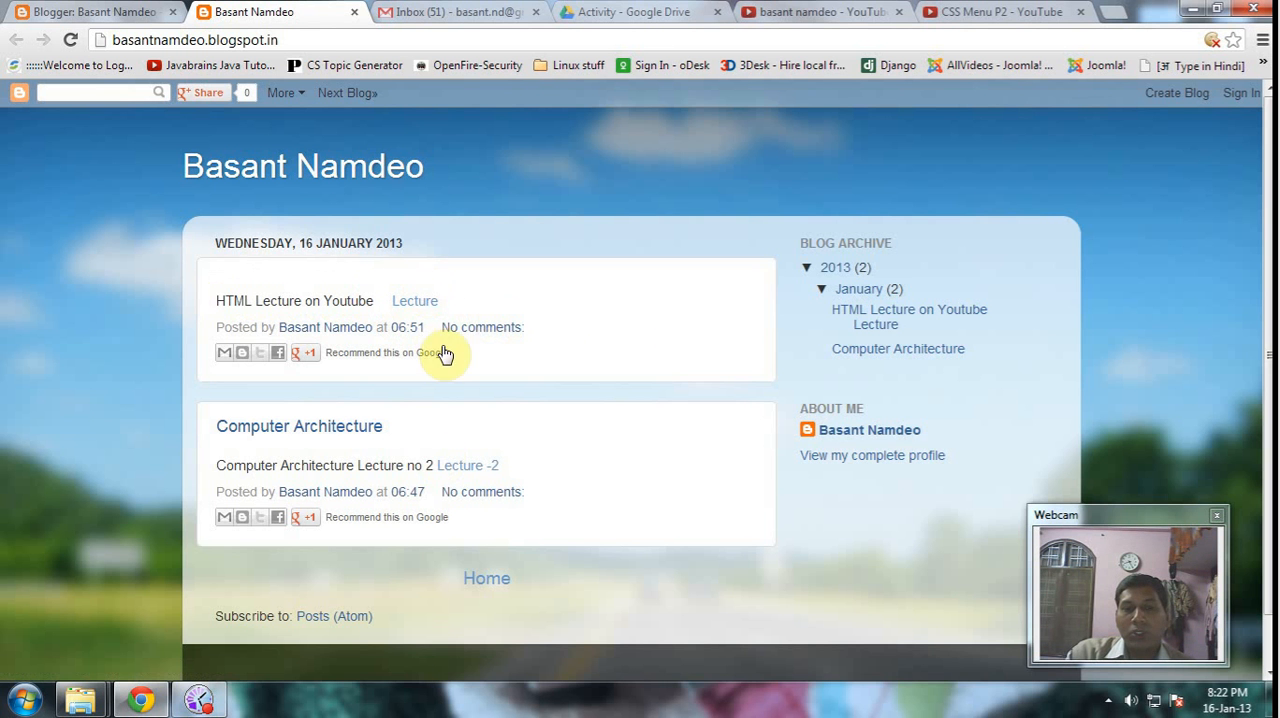
- Return to the list of all posts in the Blogger dashboard
click(85, 13)
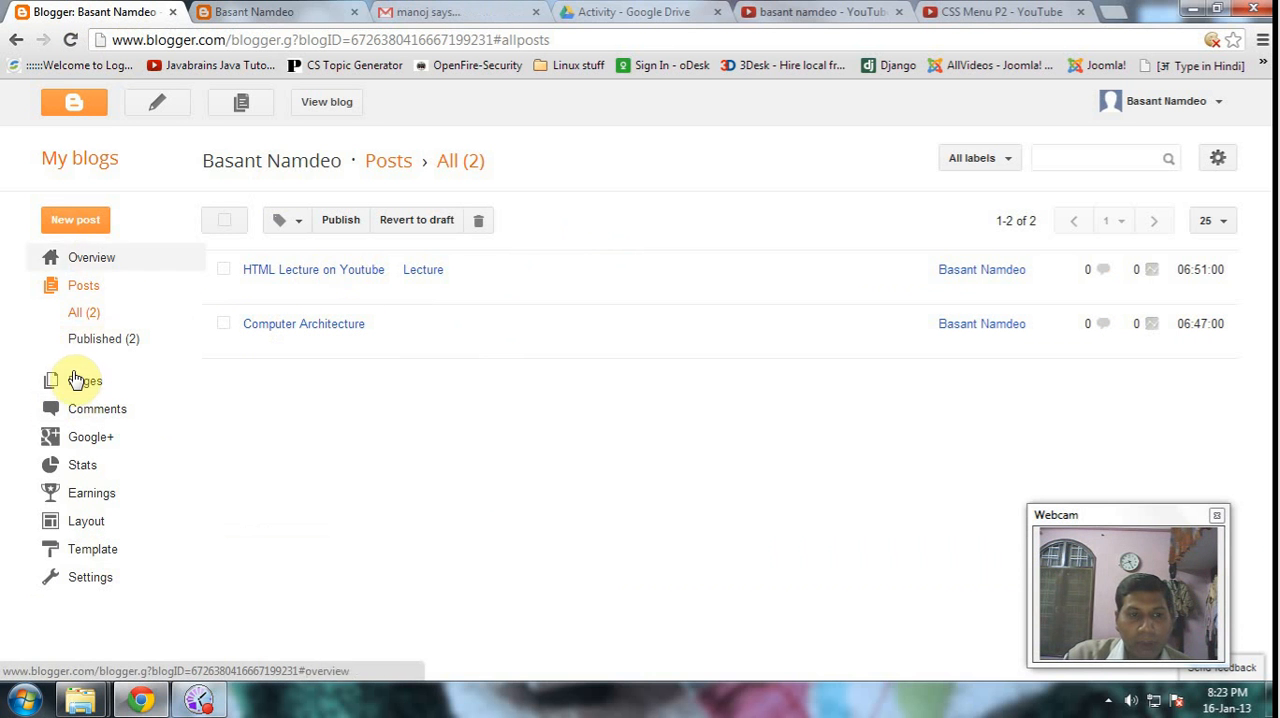
mouse_move(287, 276)
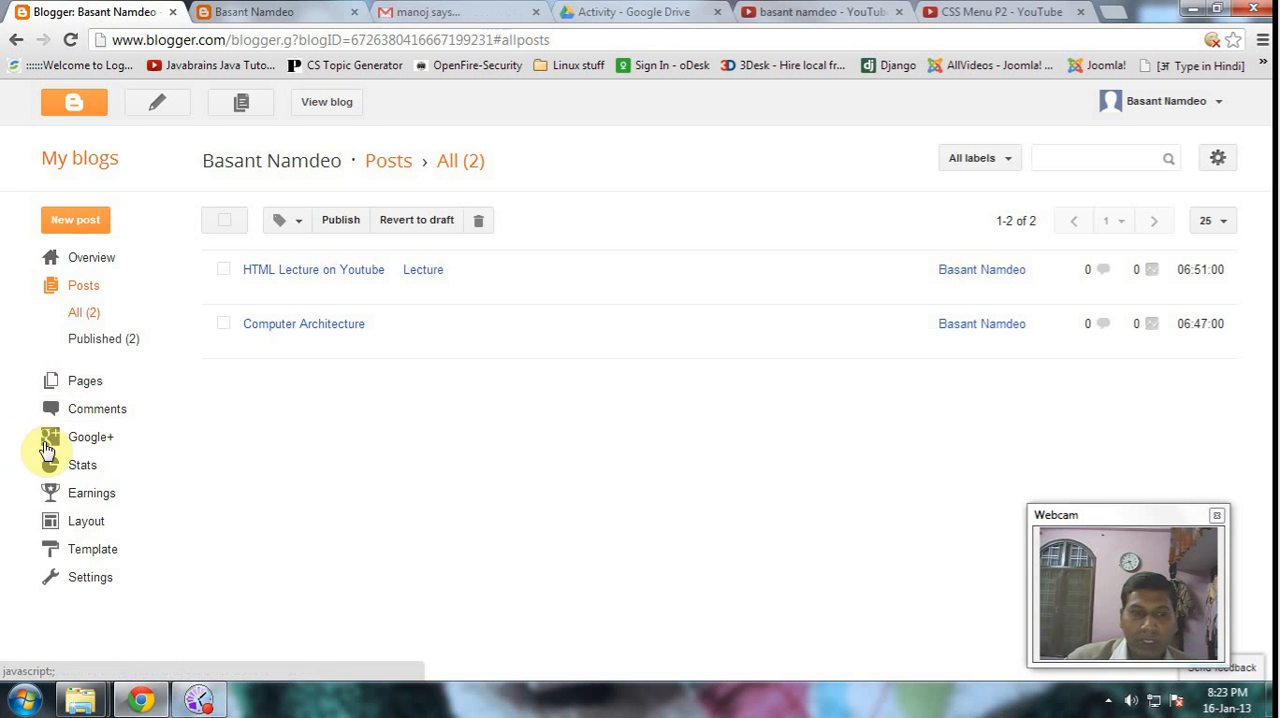
- Create a new blank page in the blog and enter "My HTML Contents" as its first line
click(86, 382)
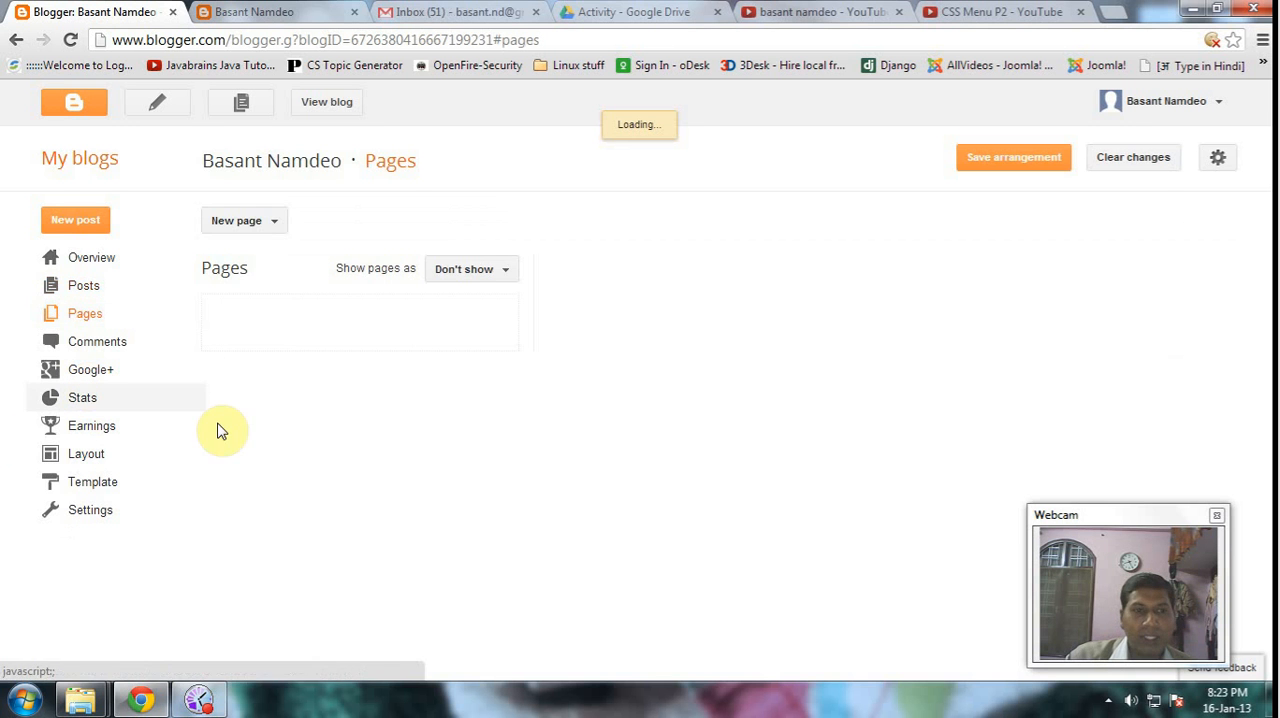
click(273, 226)
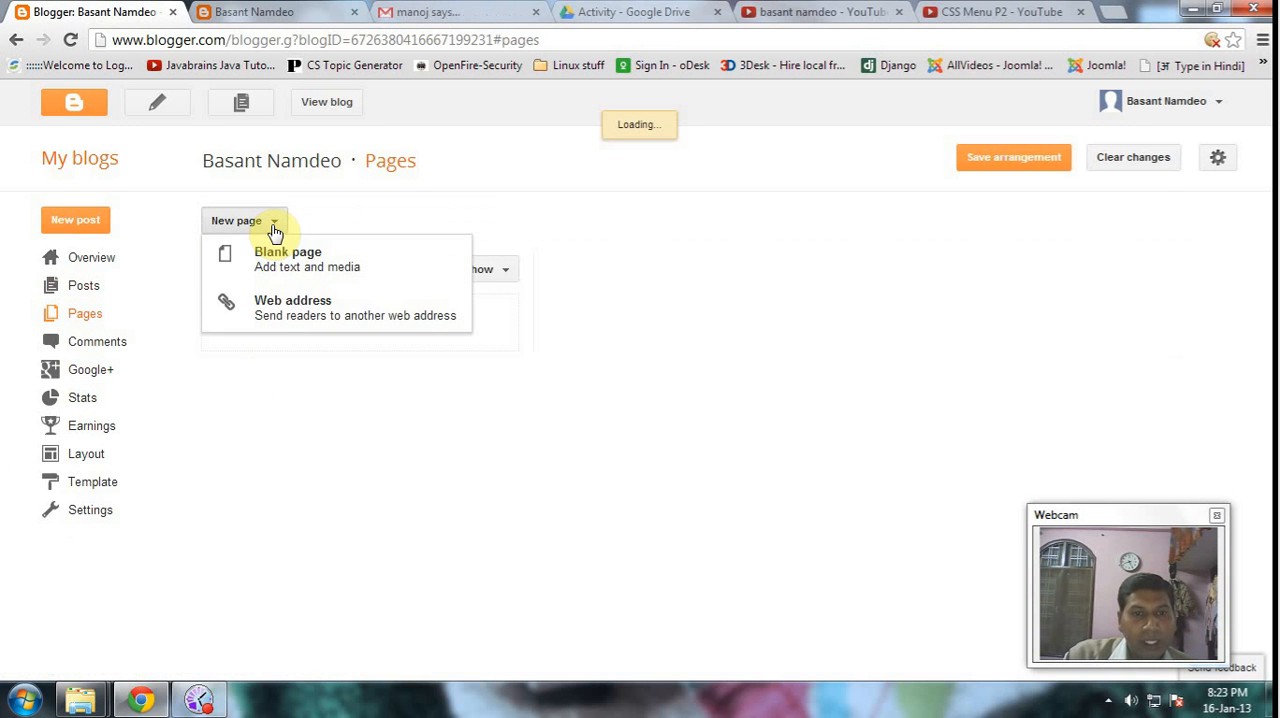
click(275, 256)
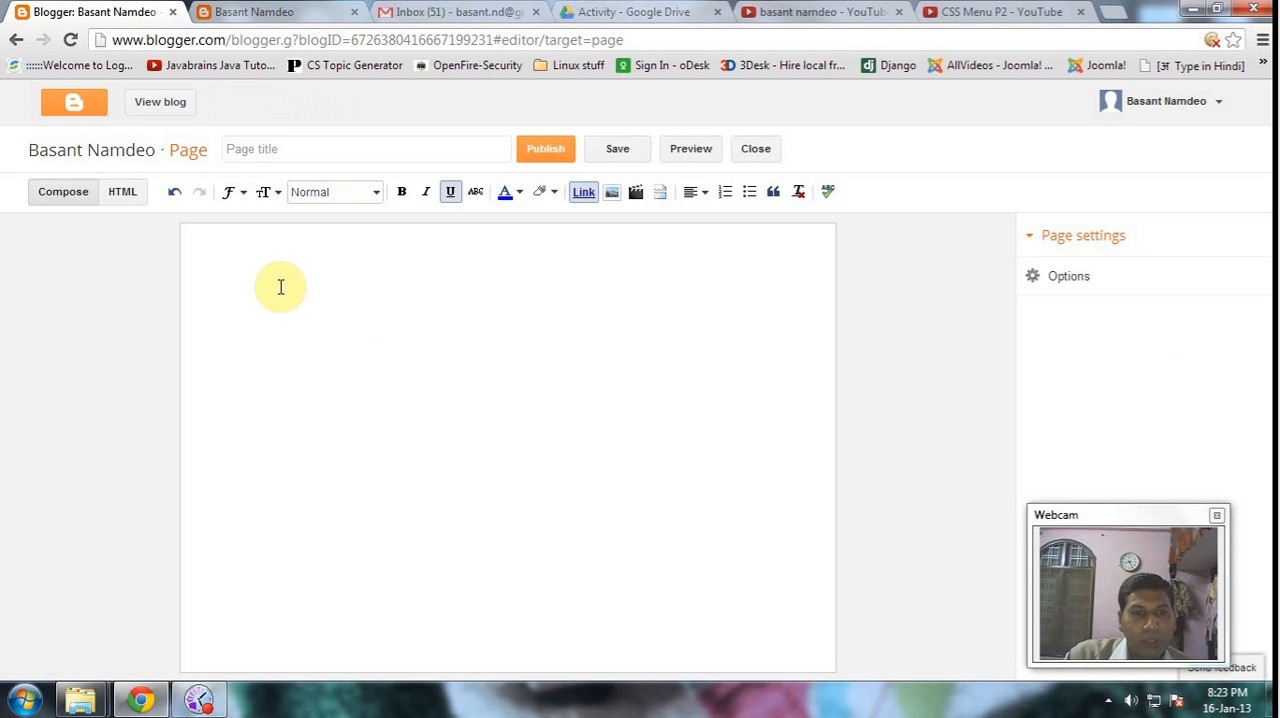
click(289, 280)
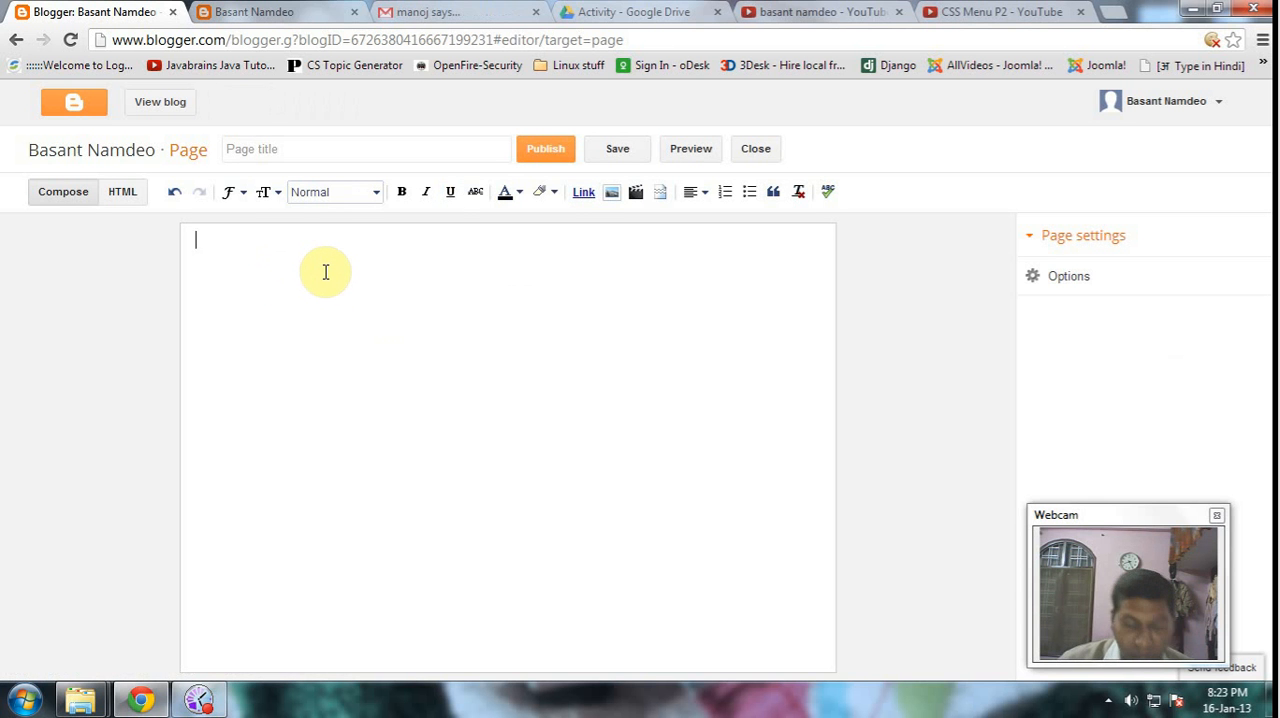
text(My)
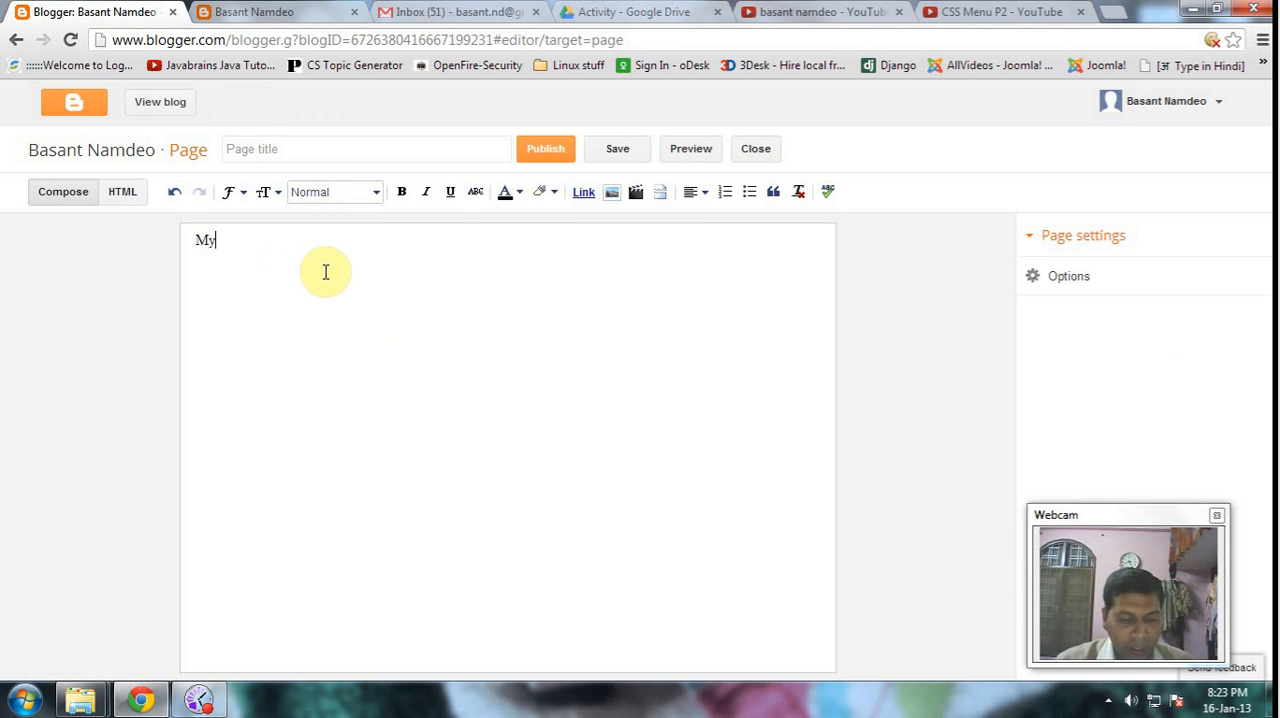
text( HTML )
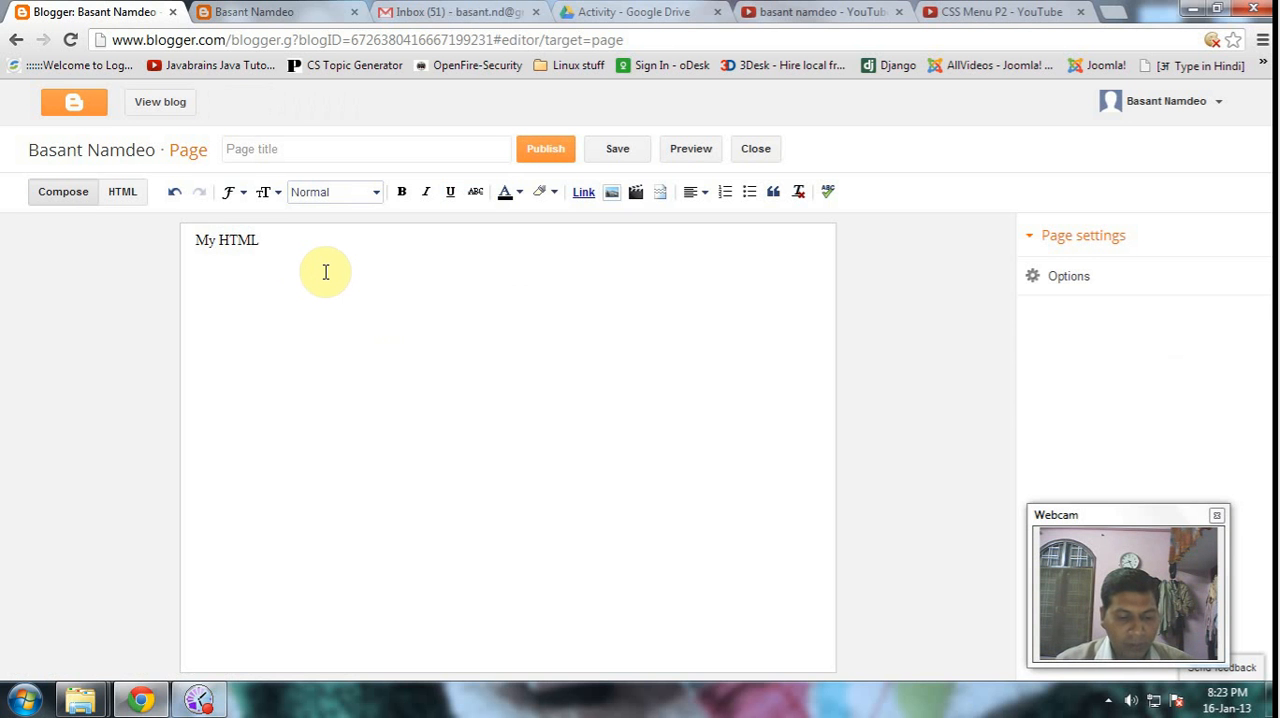
text(C)
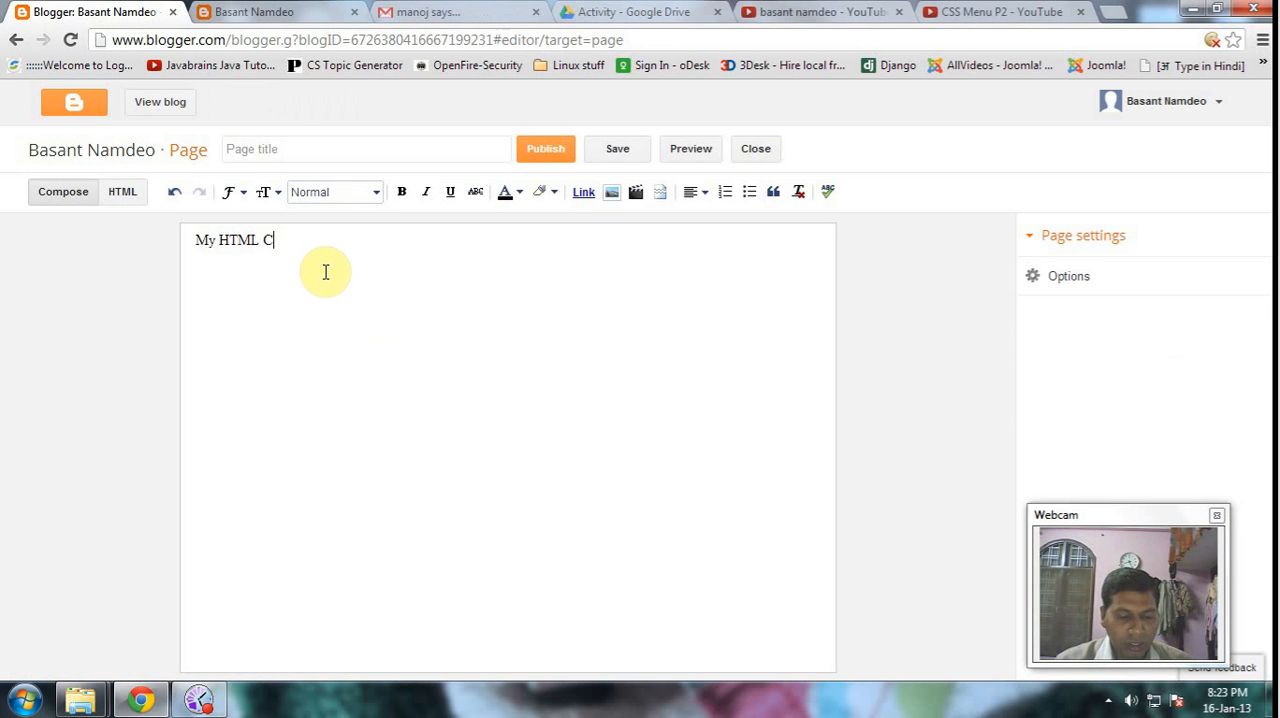
text(ontents)
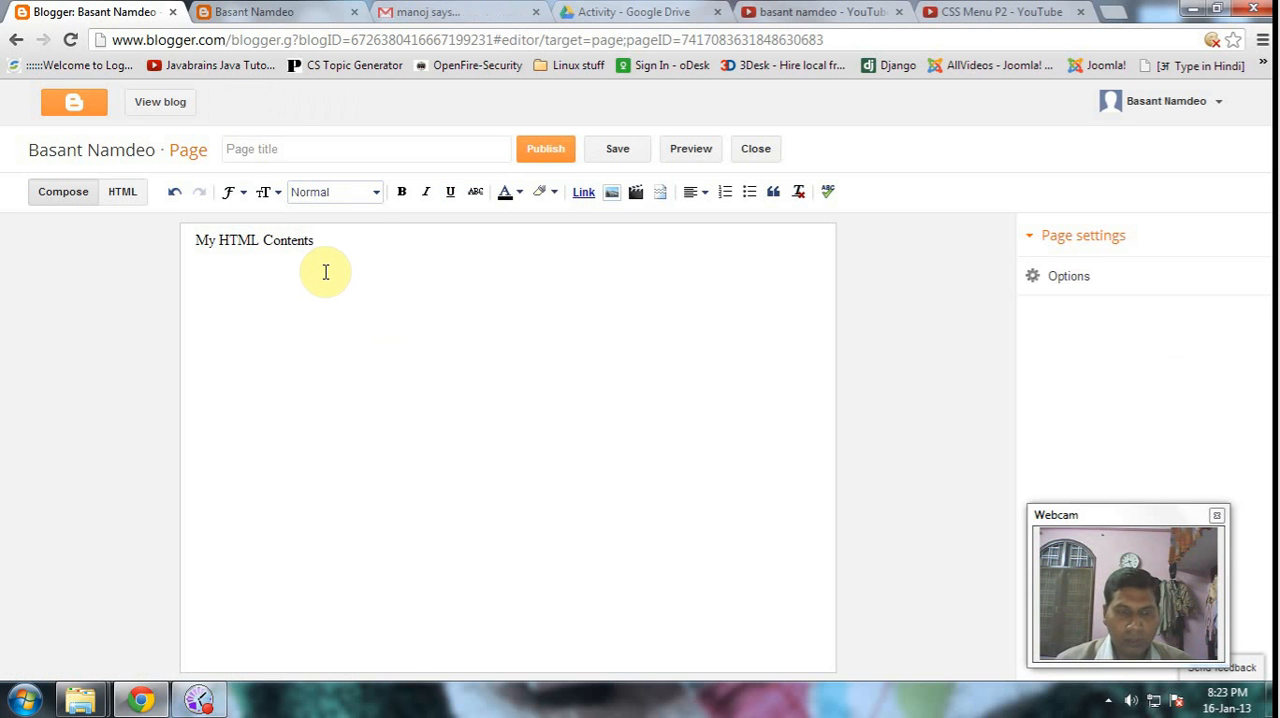
- Add the line "Here can give some examples ........ OK" below the first line, leaving a blank gap between them
key(Return)
key(Return)
text(H)
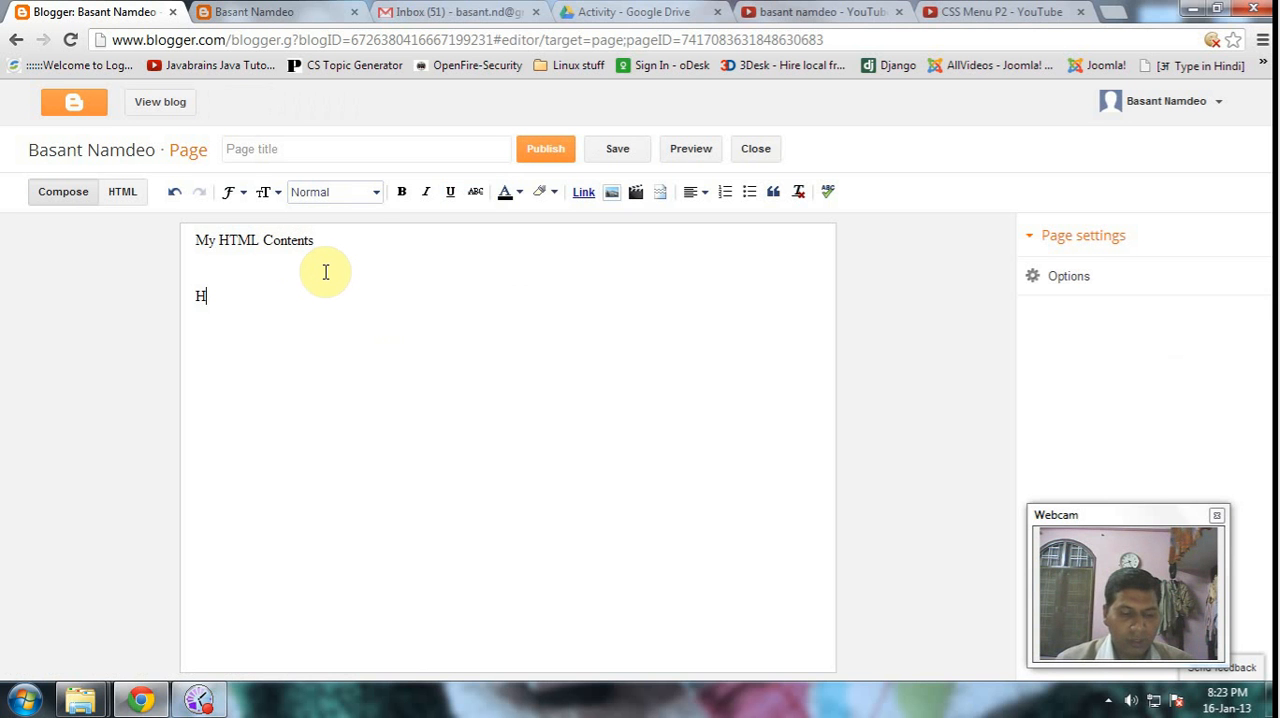
text(ere I)
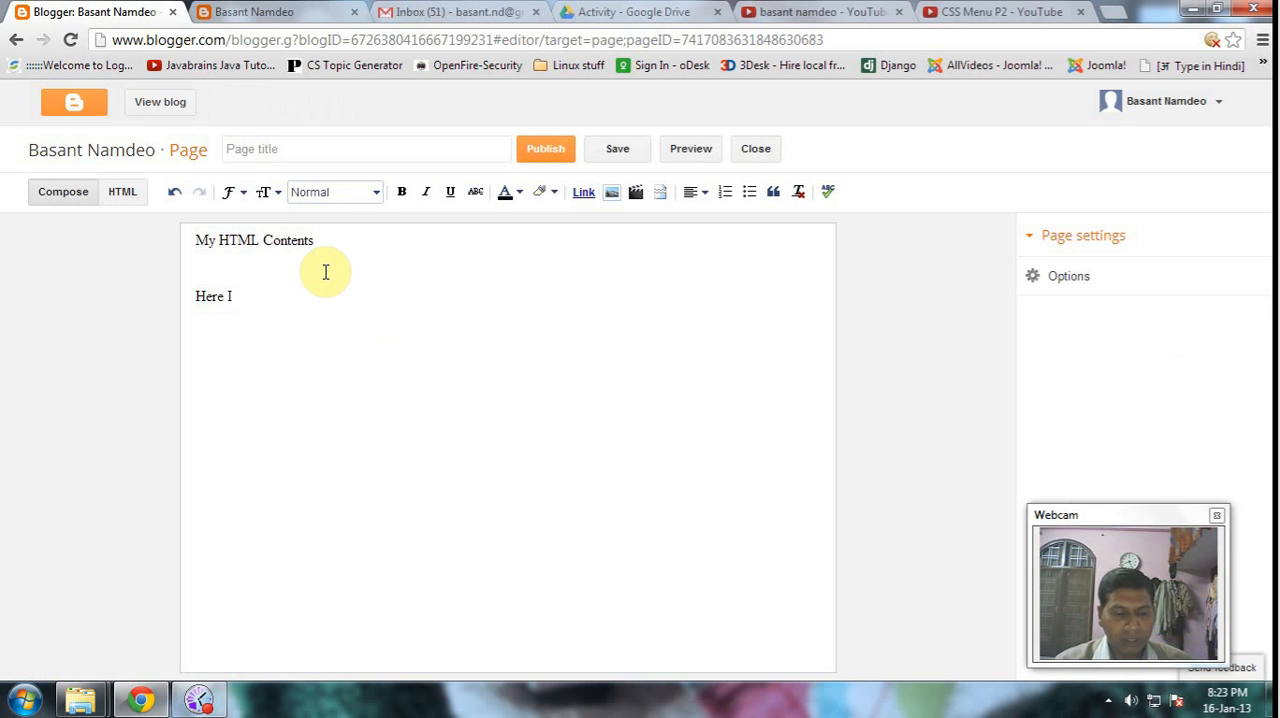
text( g)
key(BackSpace)
key(BackSpace)
key(BackSpace)
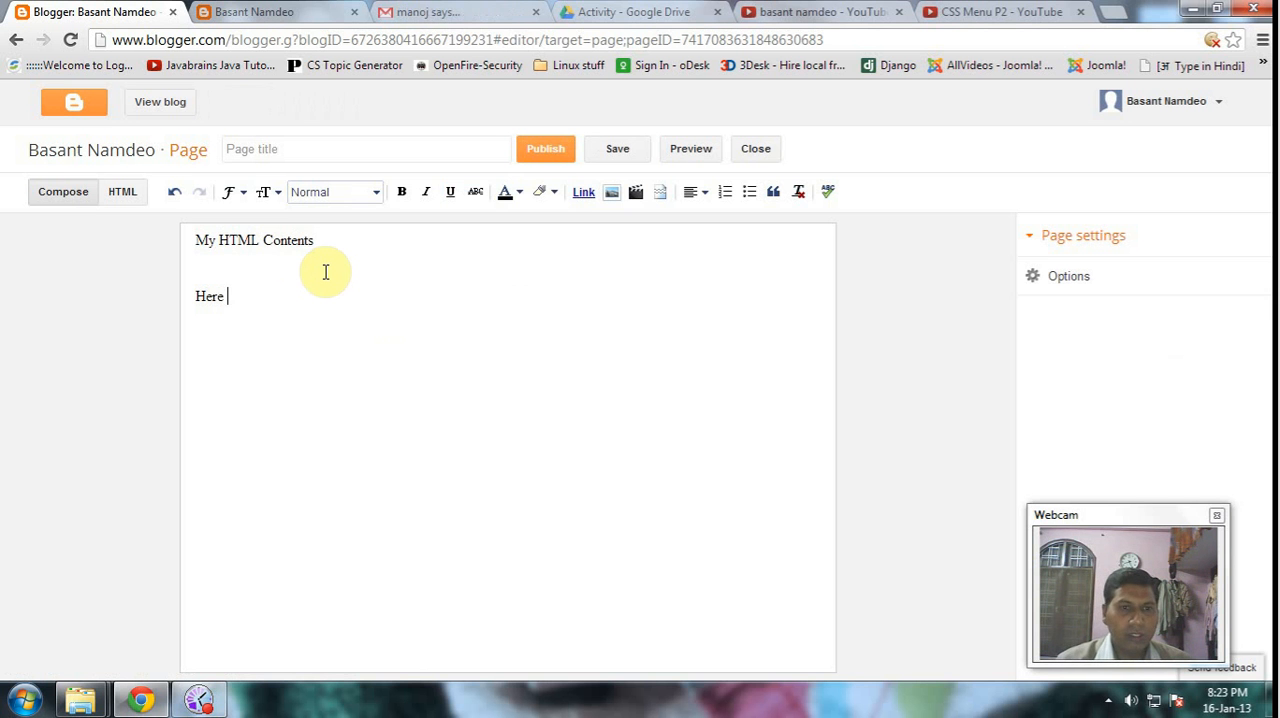
text(can )
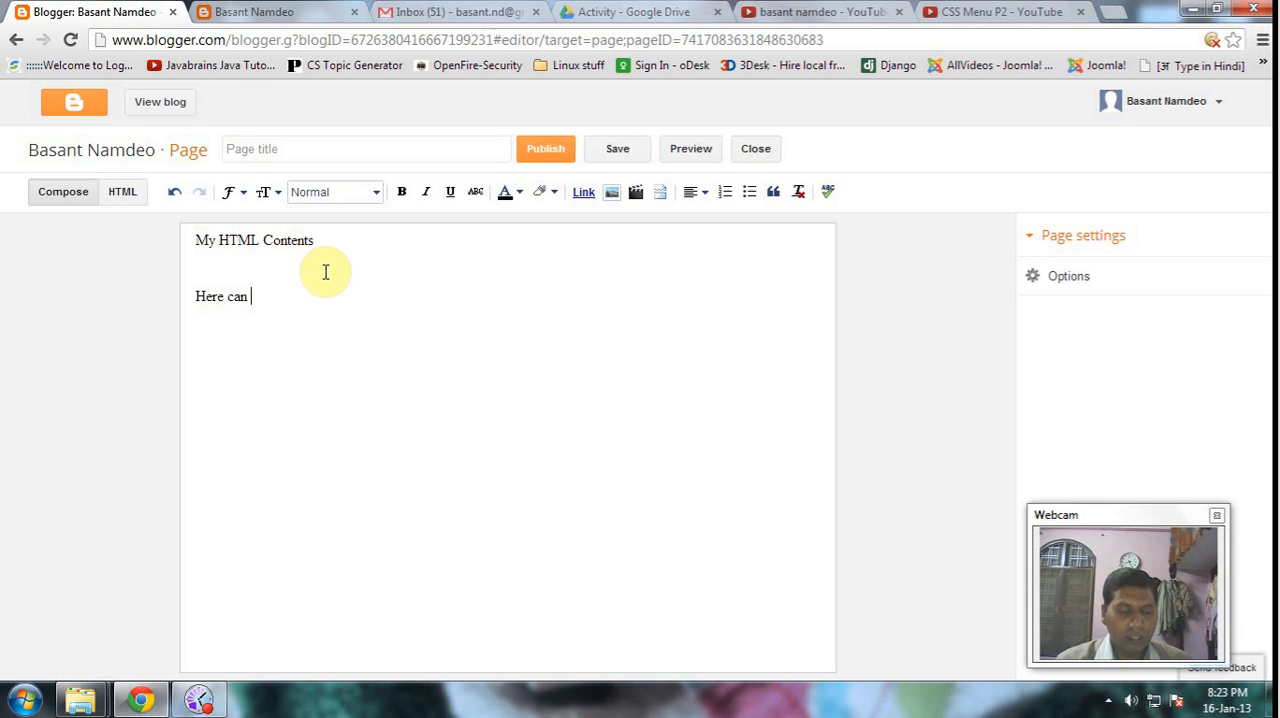
text(give som)
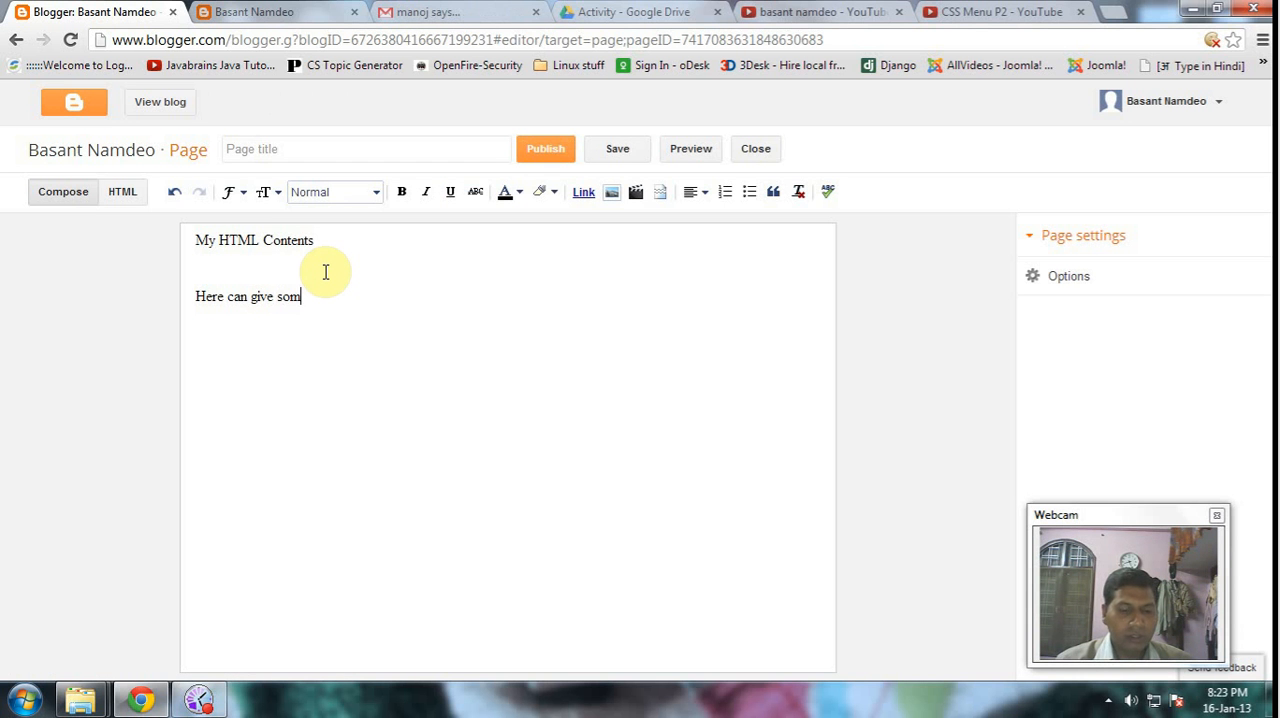
text(e exa)
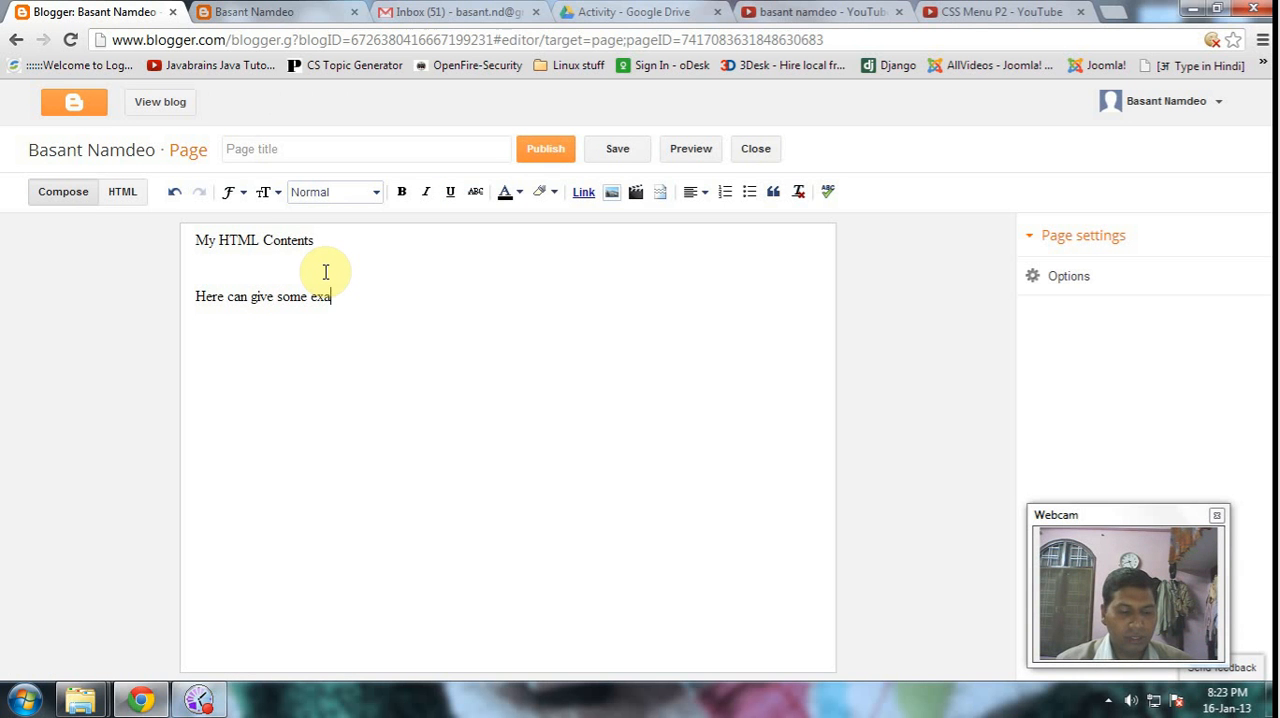
text(mples )
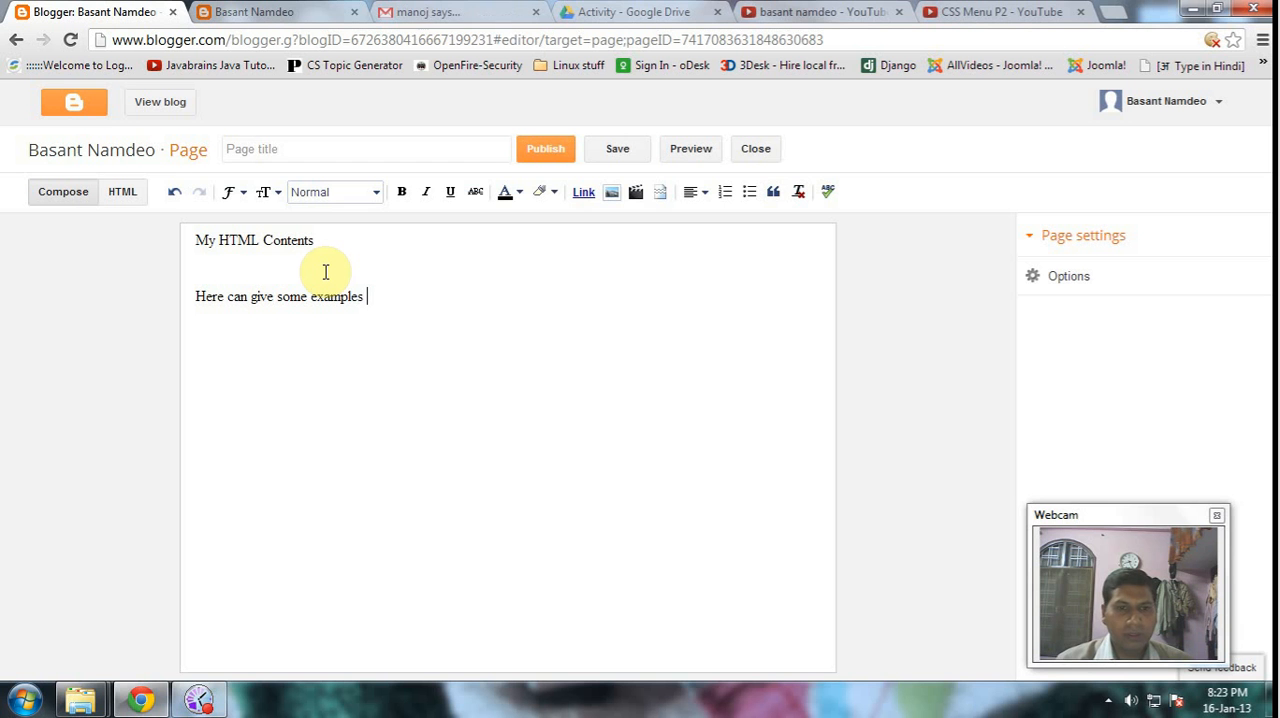
text(........ OK)
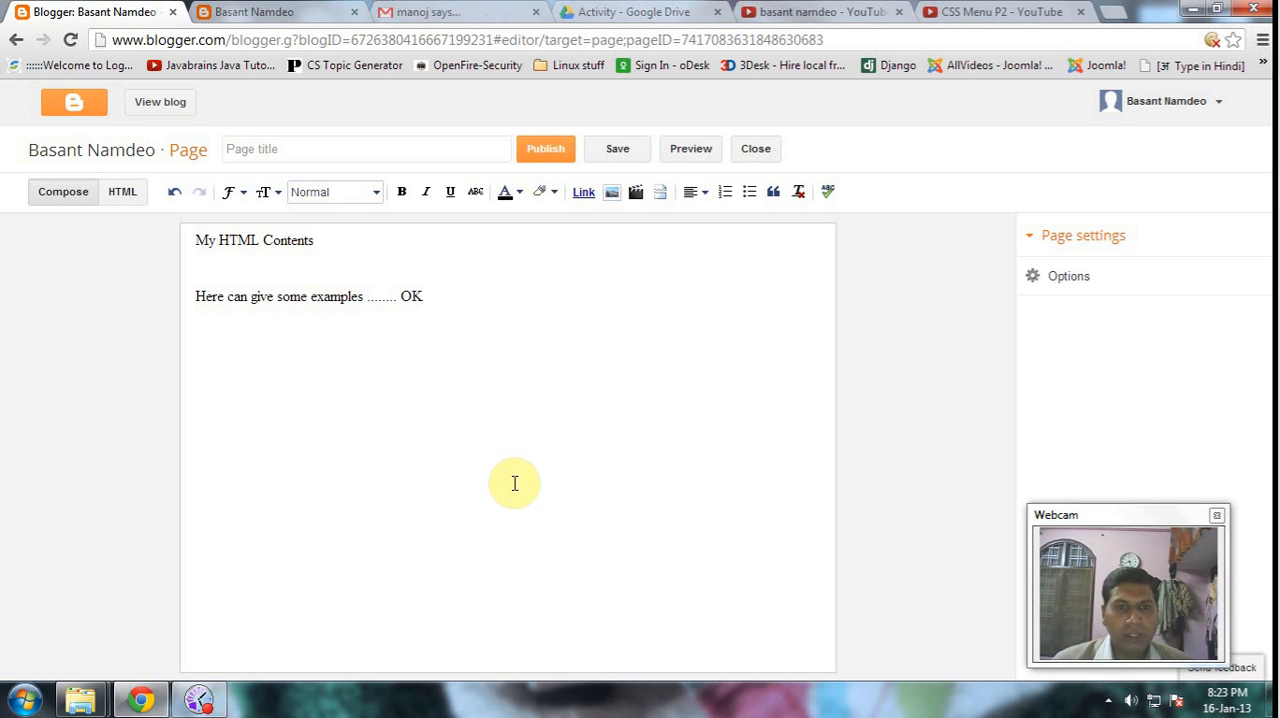
- Title the page "HTML" and publish it
click(539, 264)
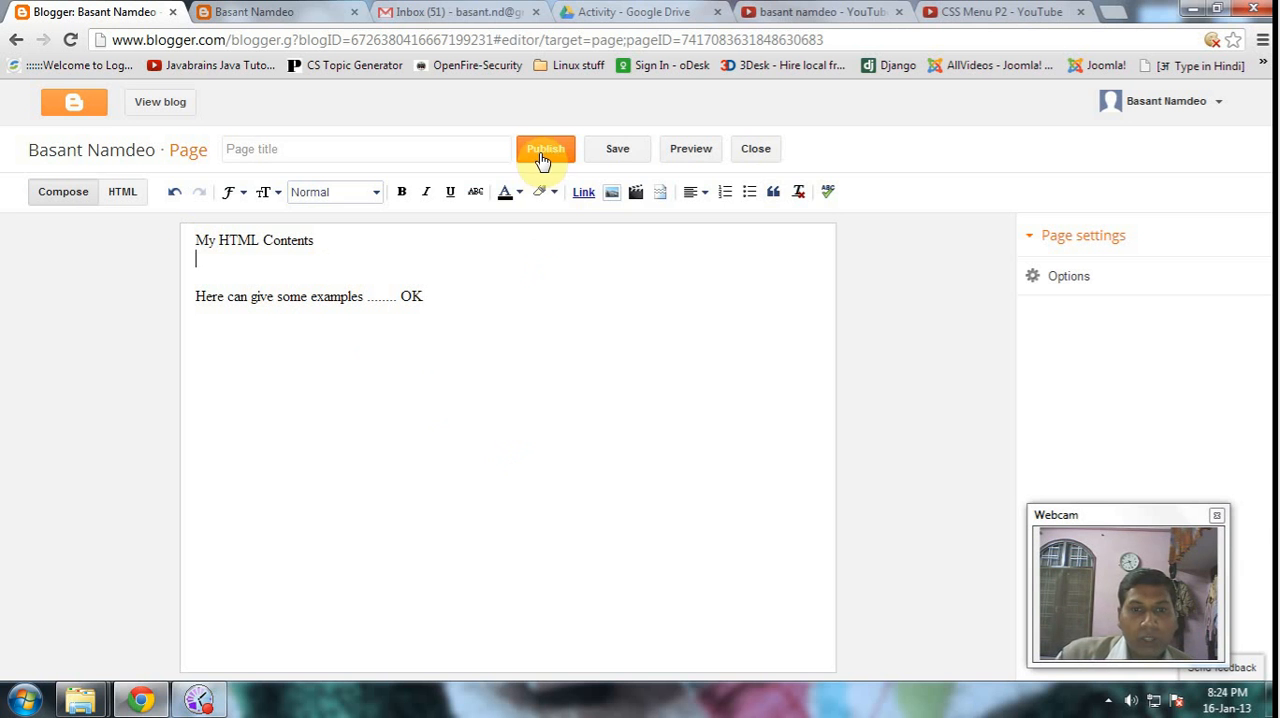
click(309, 153)
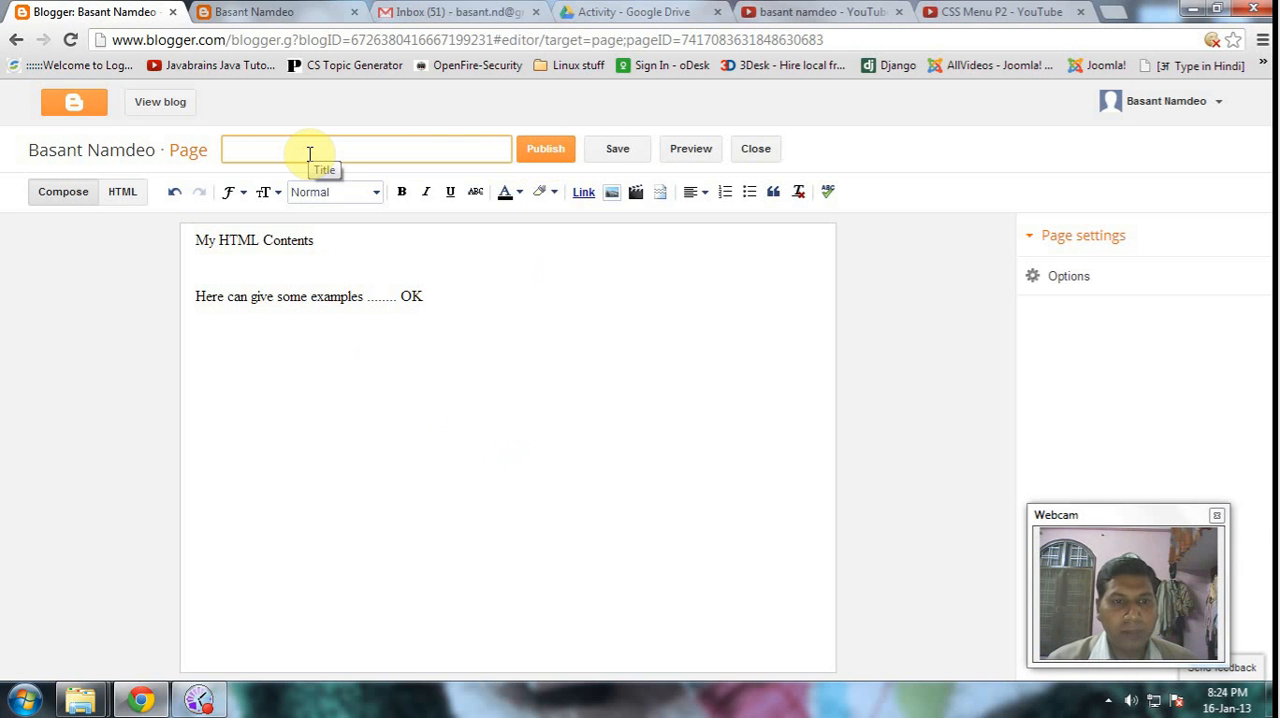
text(HTML)
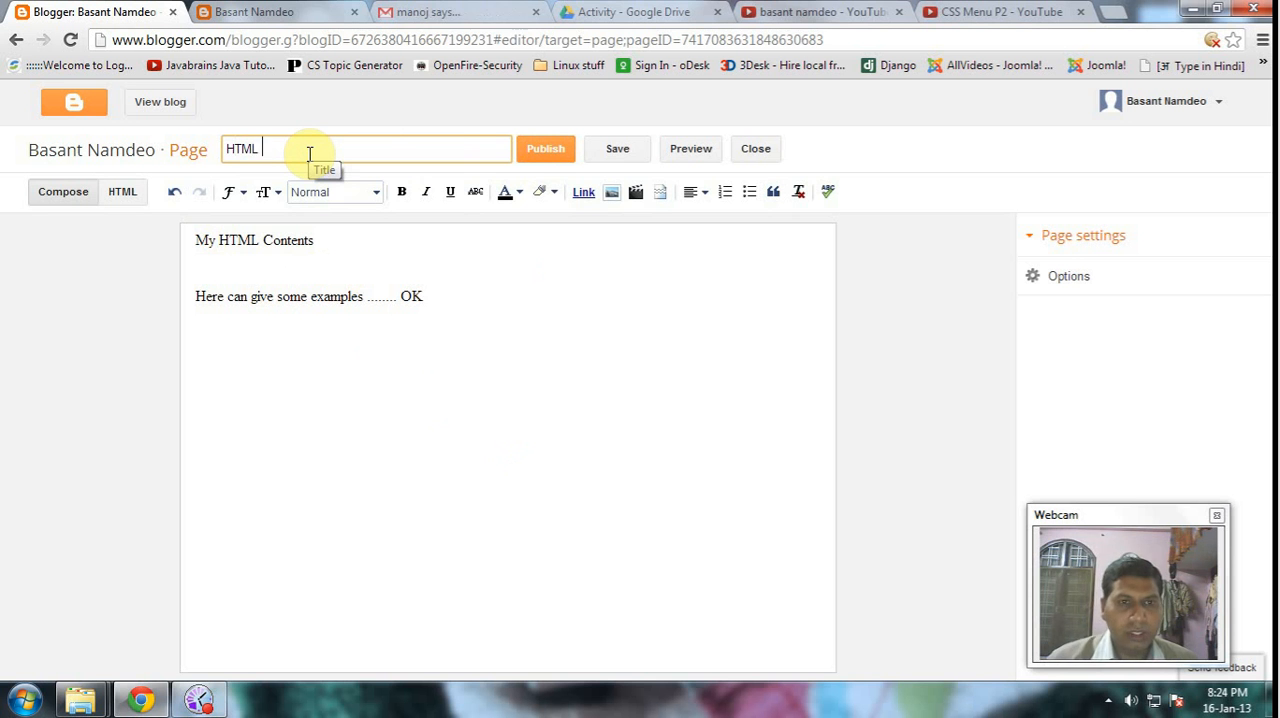
click(534, 152)
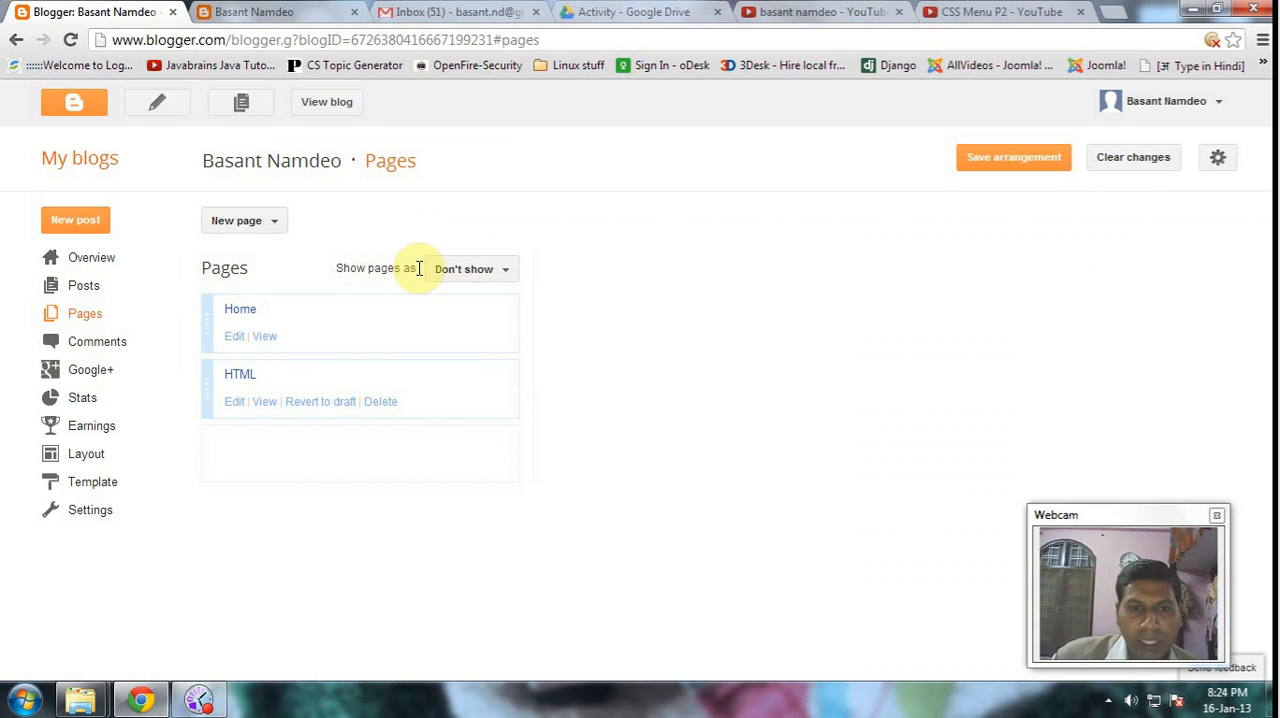
- Set the blog's pages to show as Top tabs and reload the public blog page
click(507, 271)
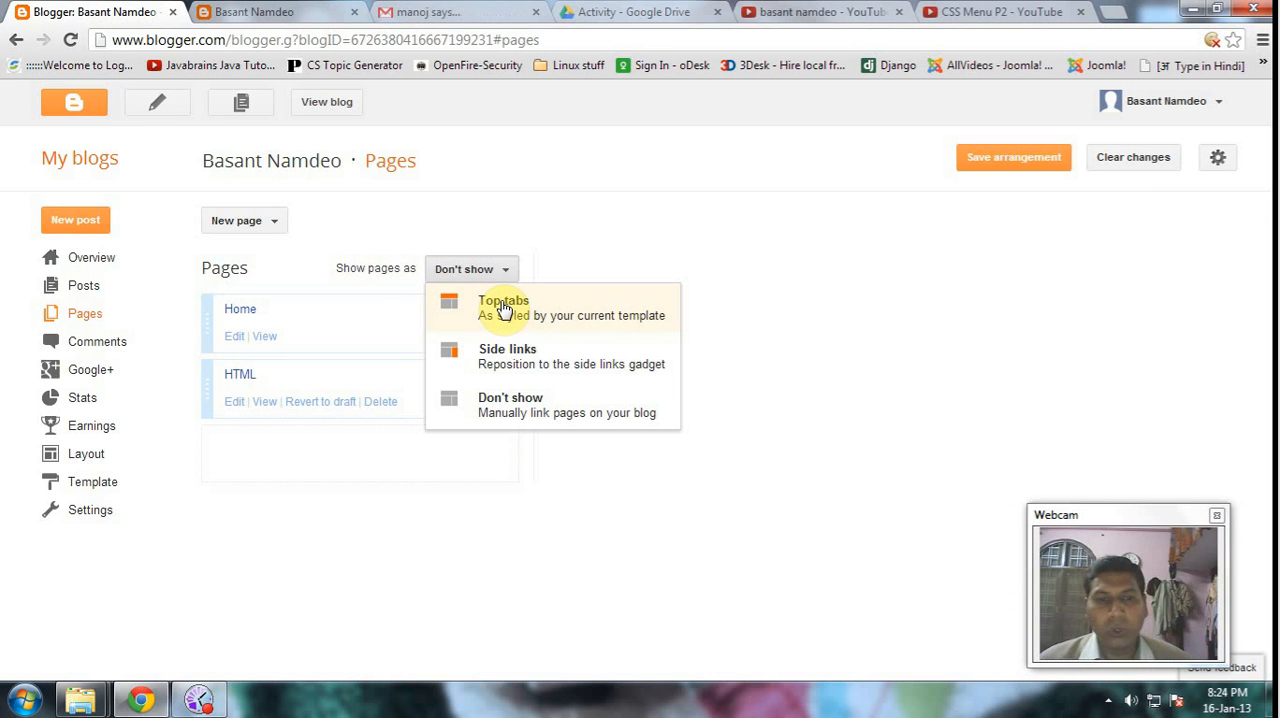
click(503, 309)
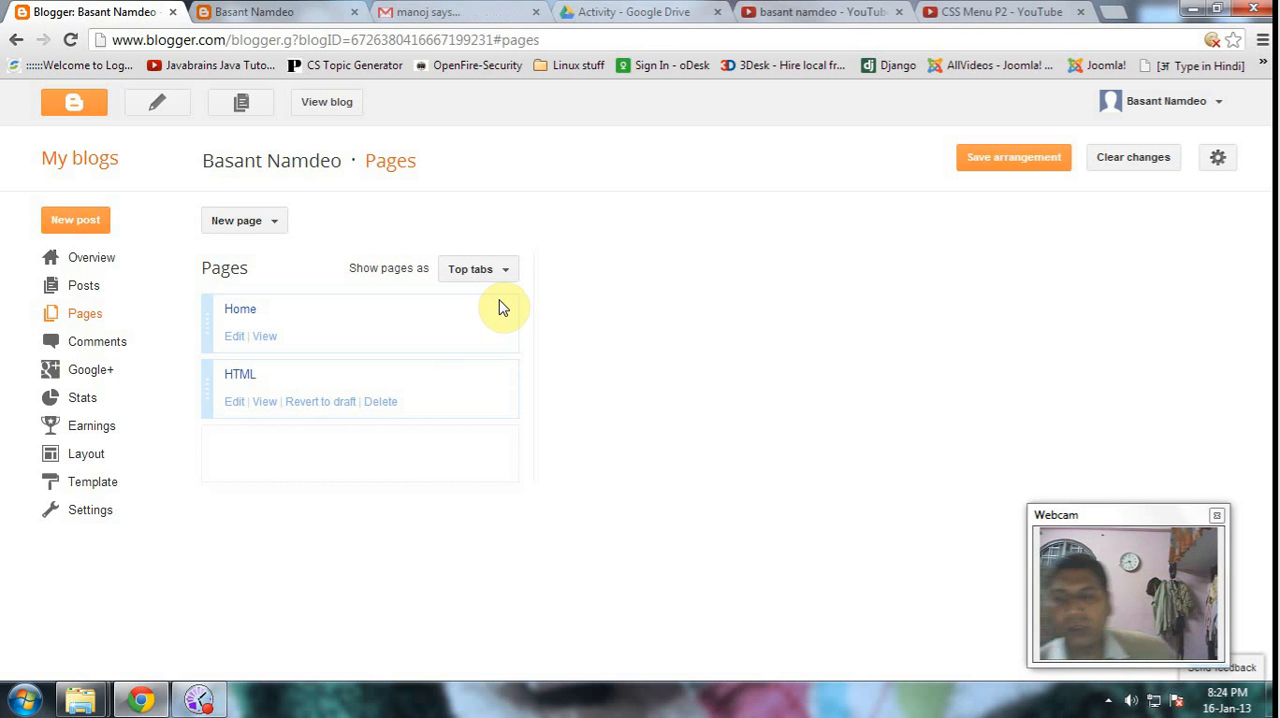
click(265, 14)
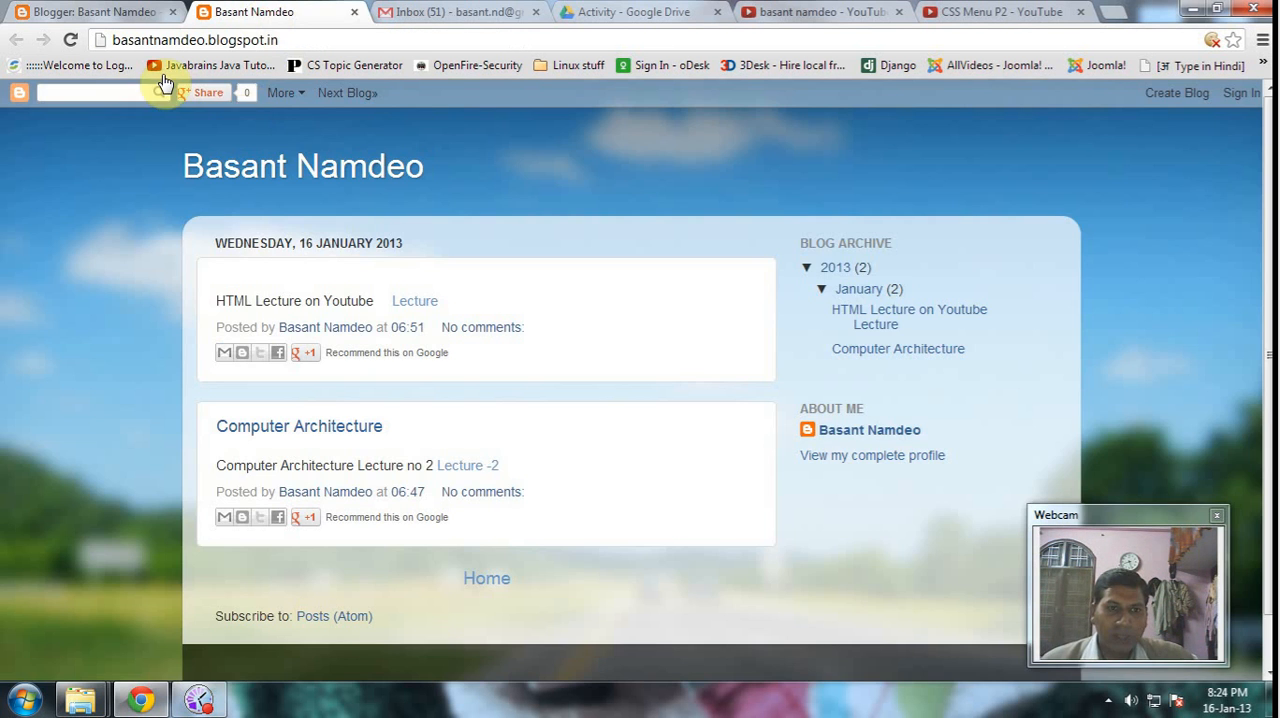
click(70, 42)
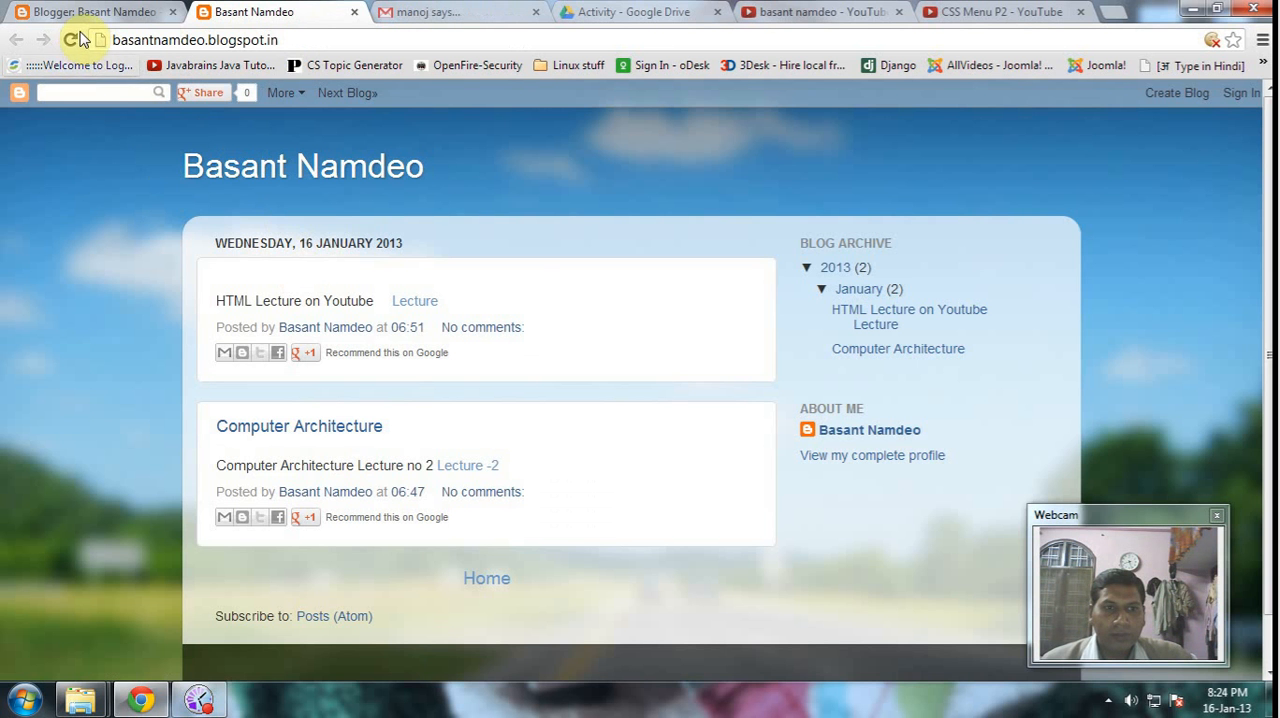
click(67, 43)
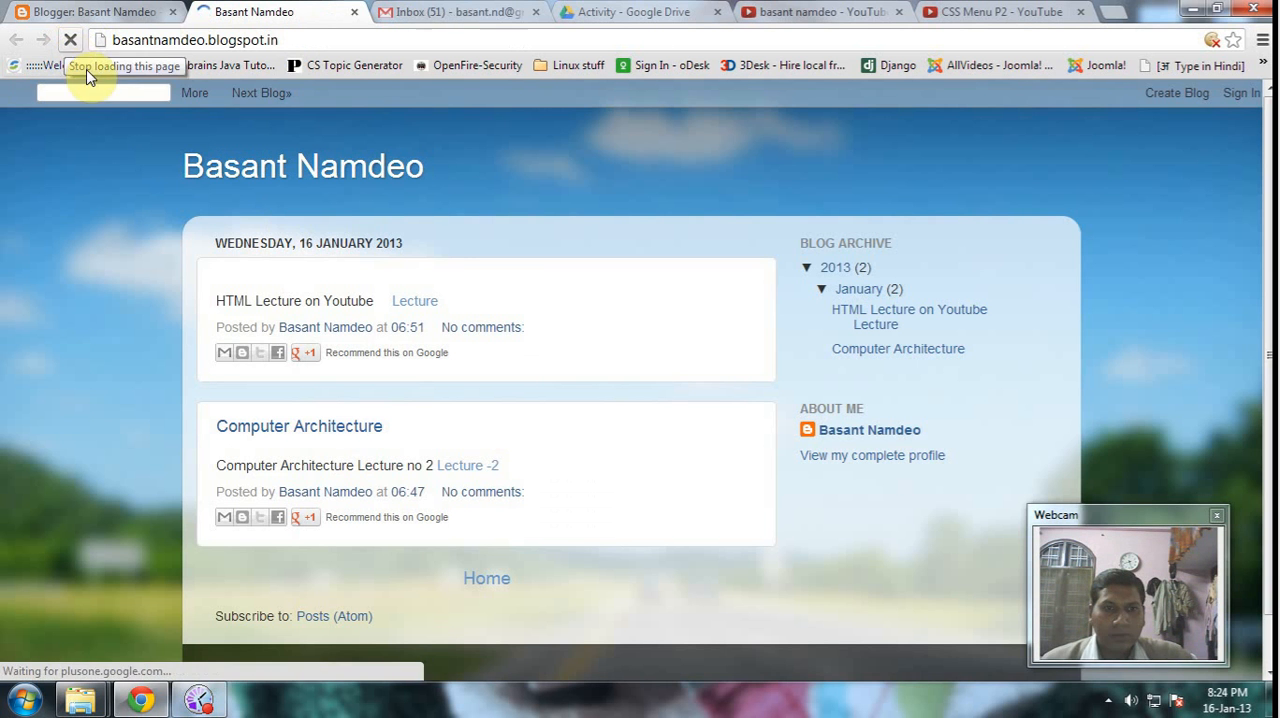
- Return to the Blogger dashboard and save the page arrangement
click(85, 12)
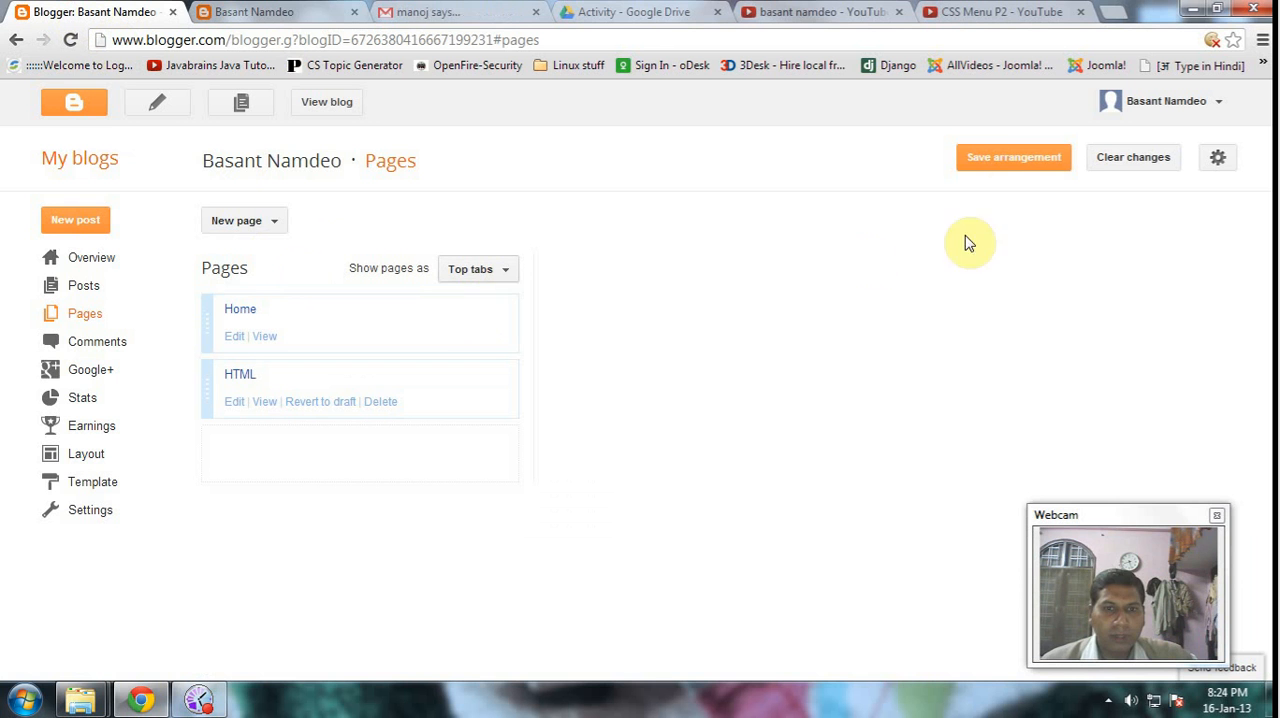
click(998, 162)
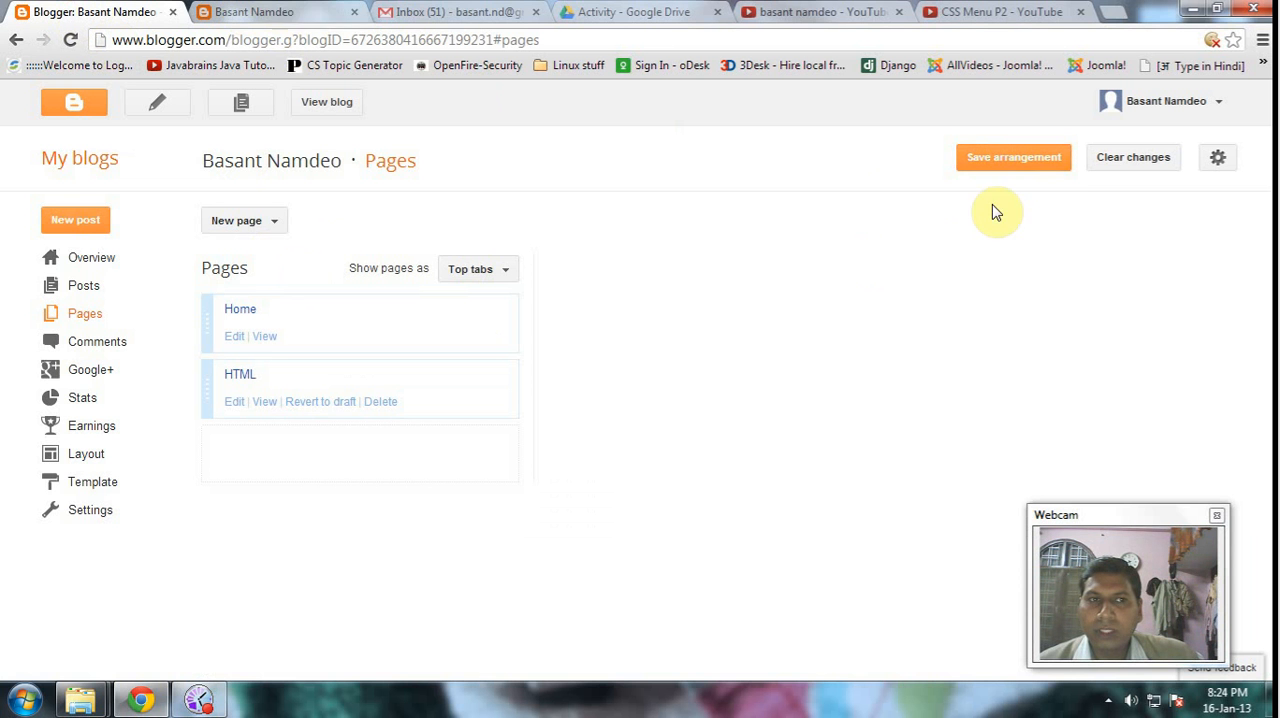
click(996, 163)
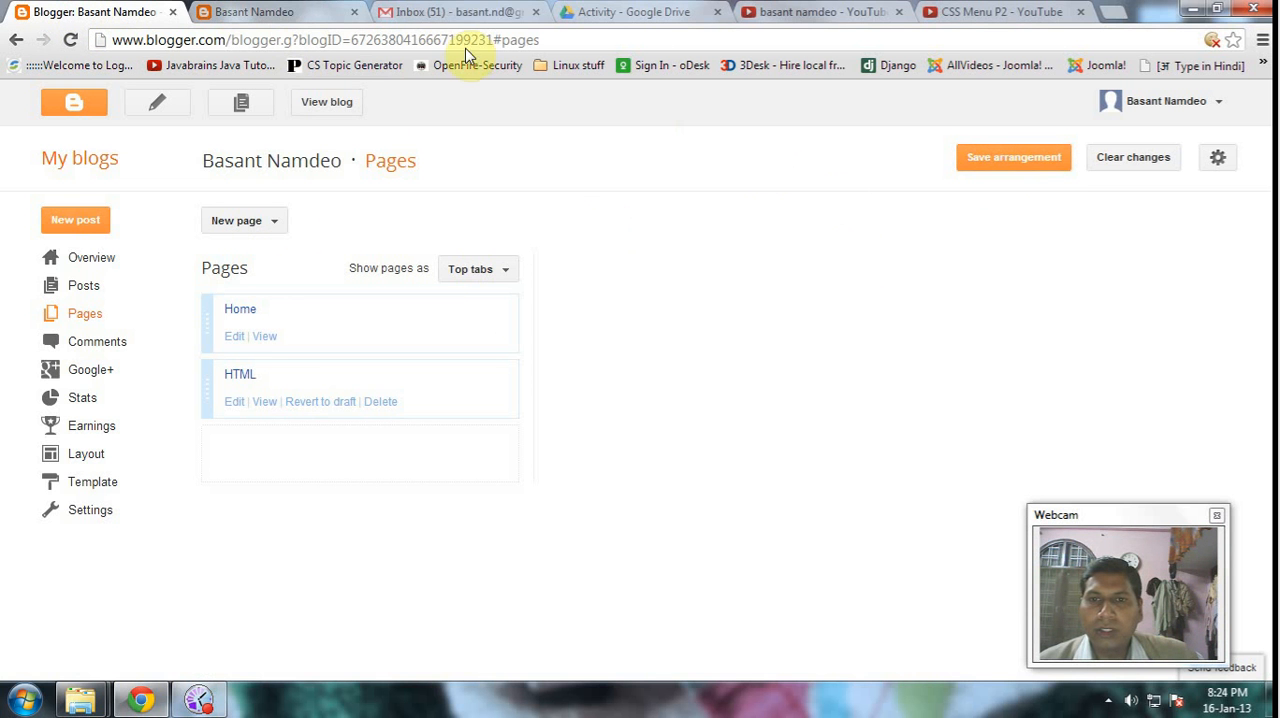
- Reload the public blog, view the HTML page through its tab, and return to the Home page to look over the posts
click(245, 12)
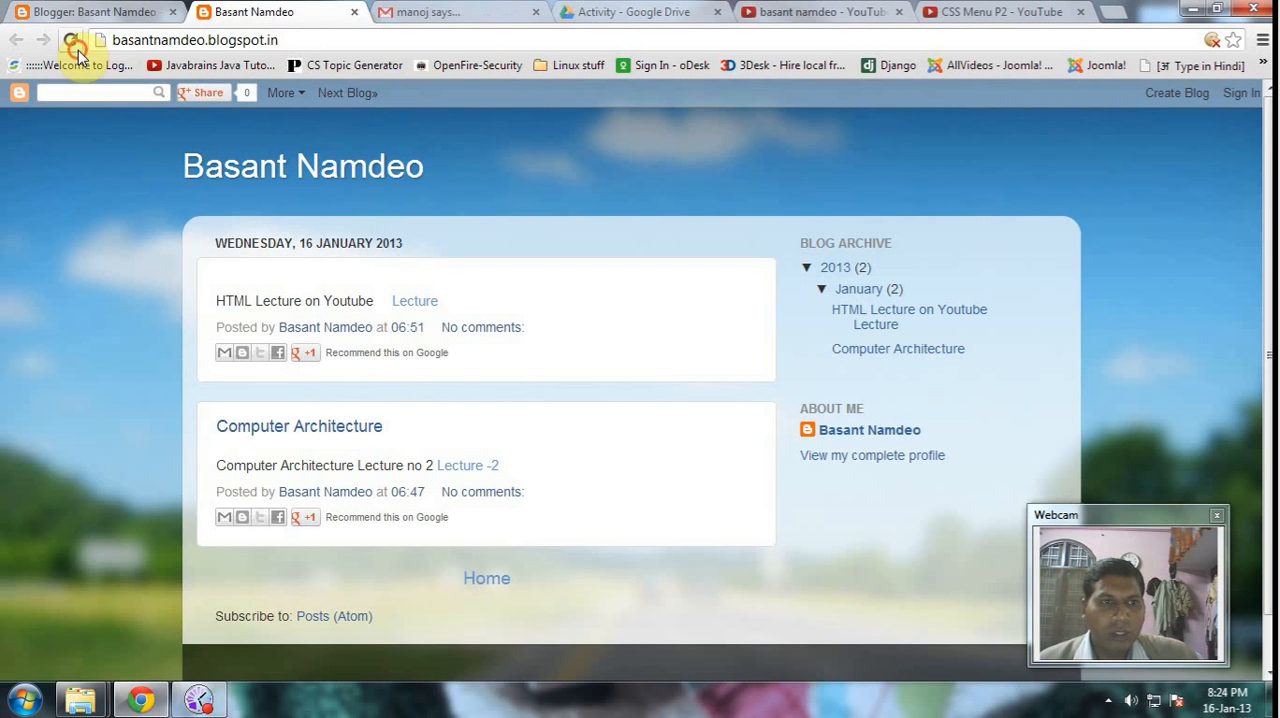
click(70, 40)
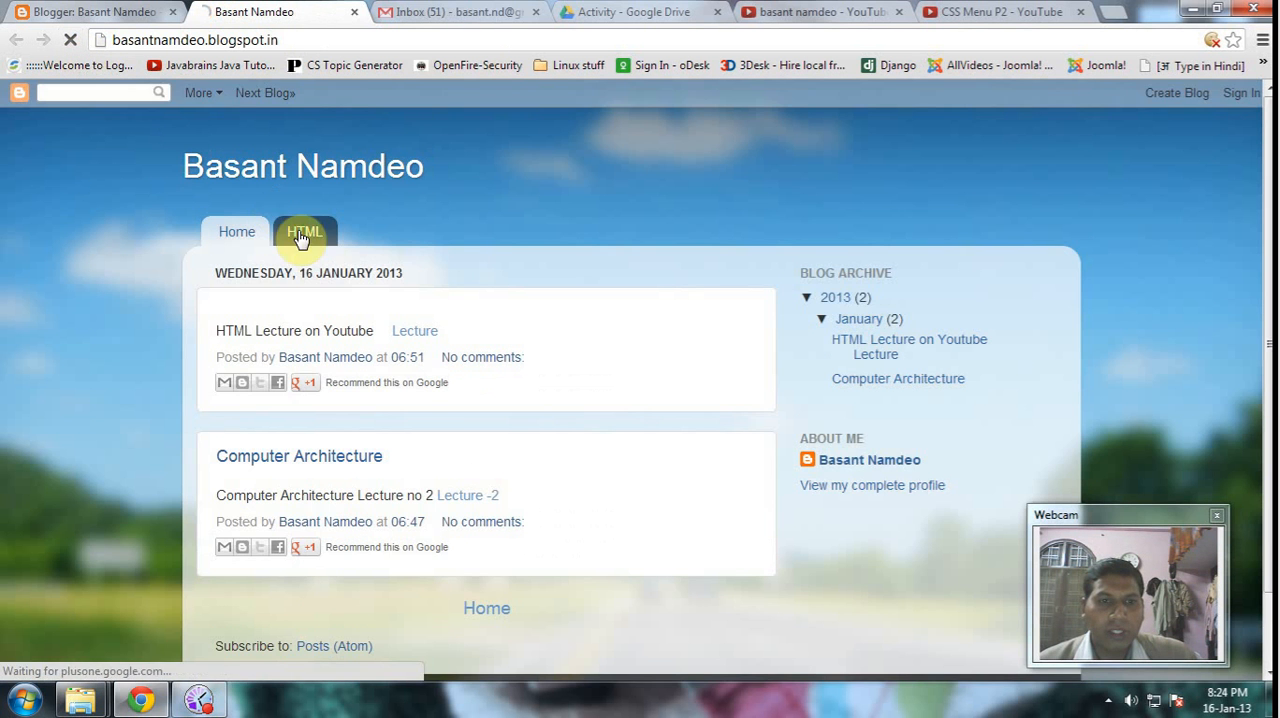
scroll(191, 177, down, 1)
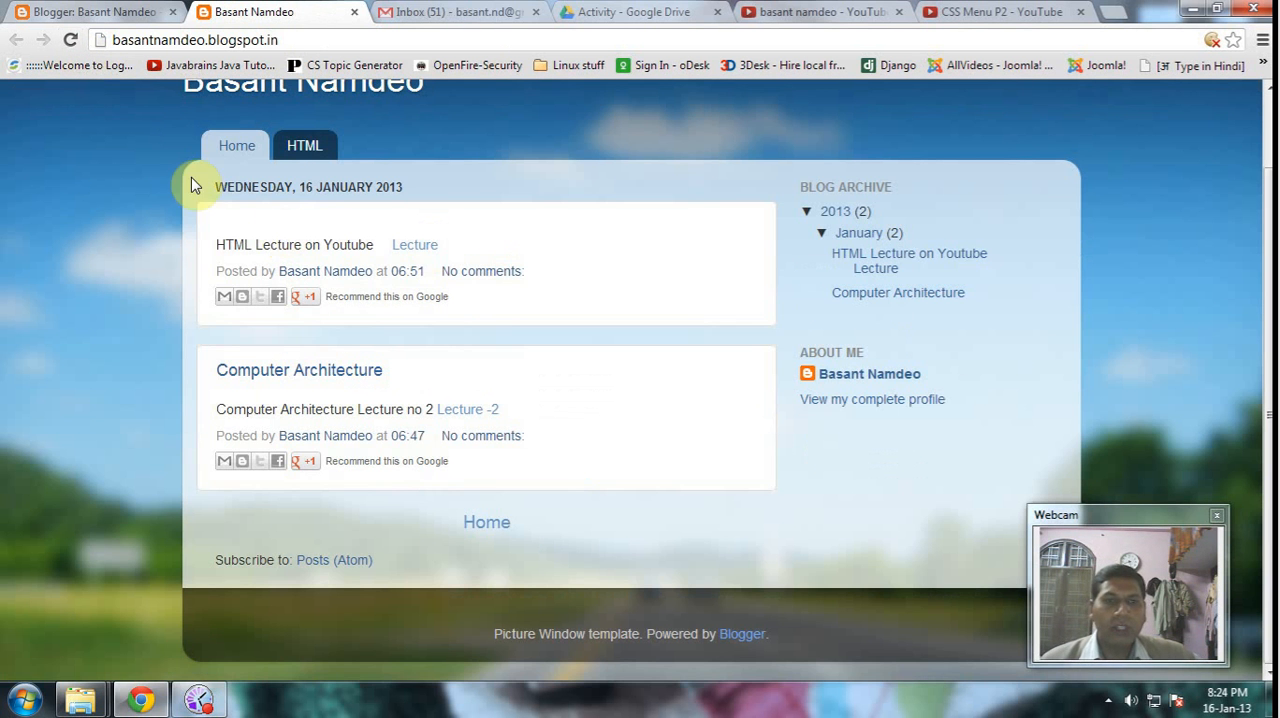
click(310, 152)
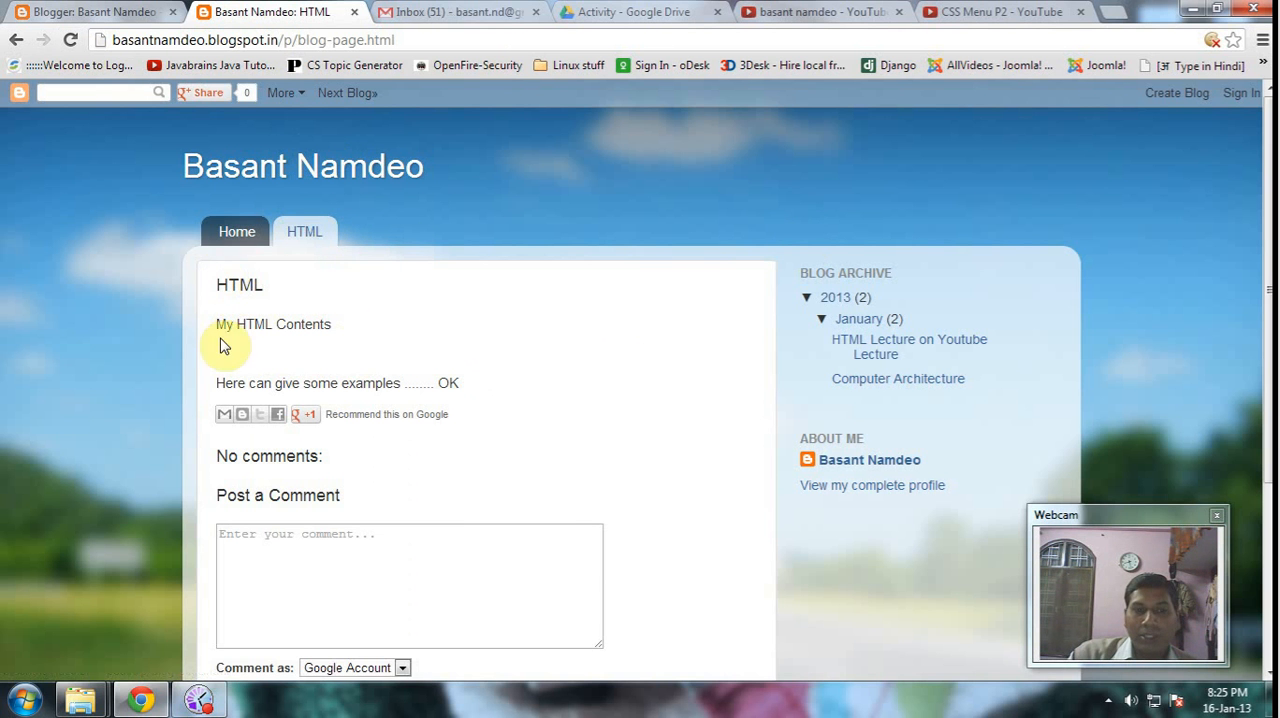
click(238, 233)
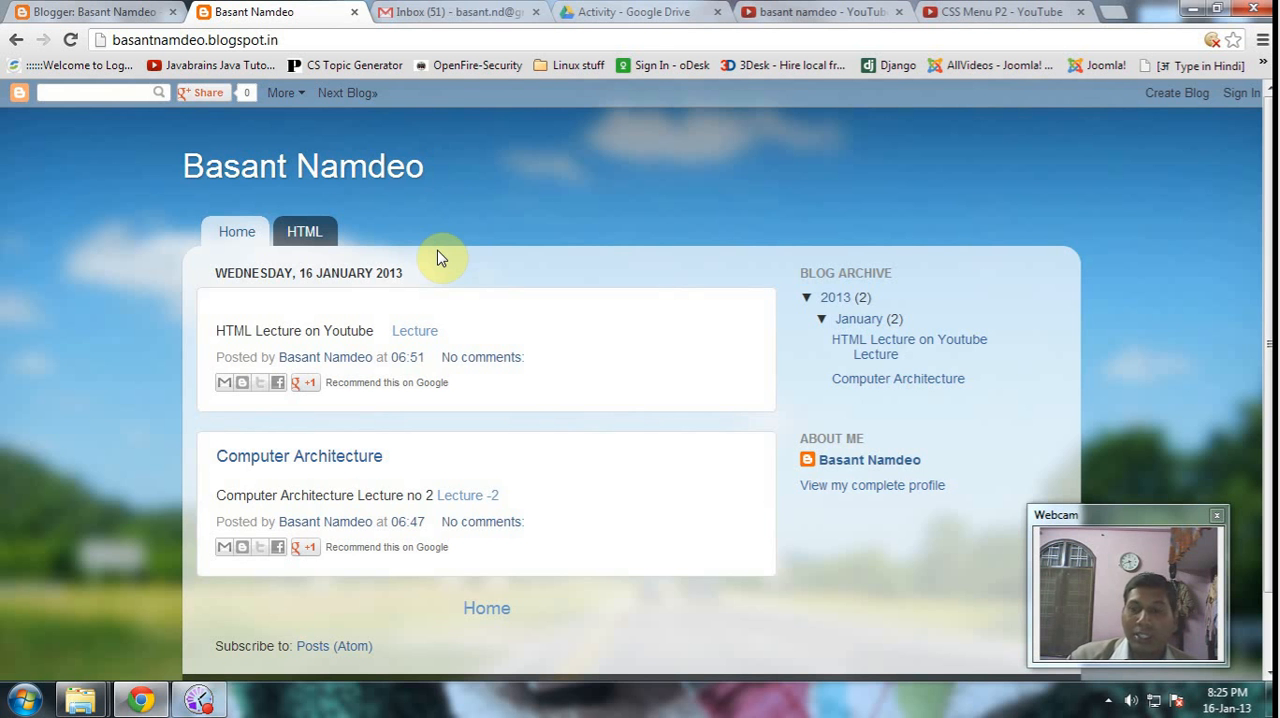
scroll(660, 348, down, 2)
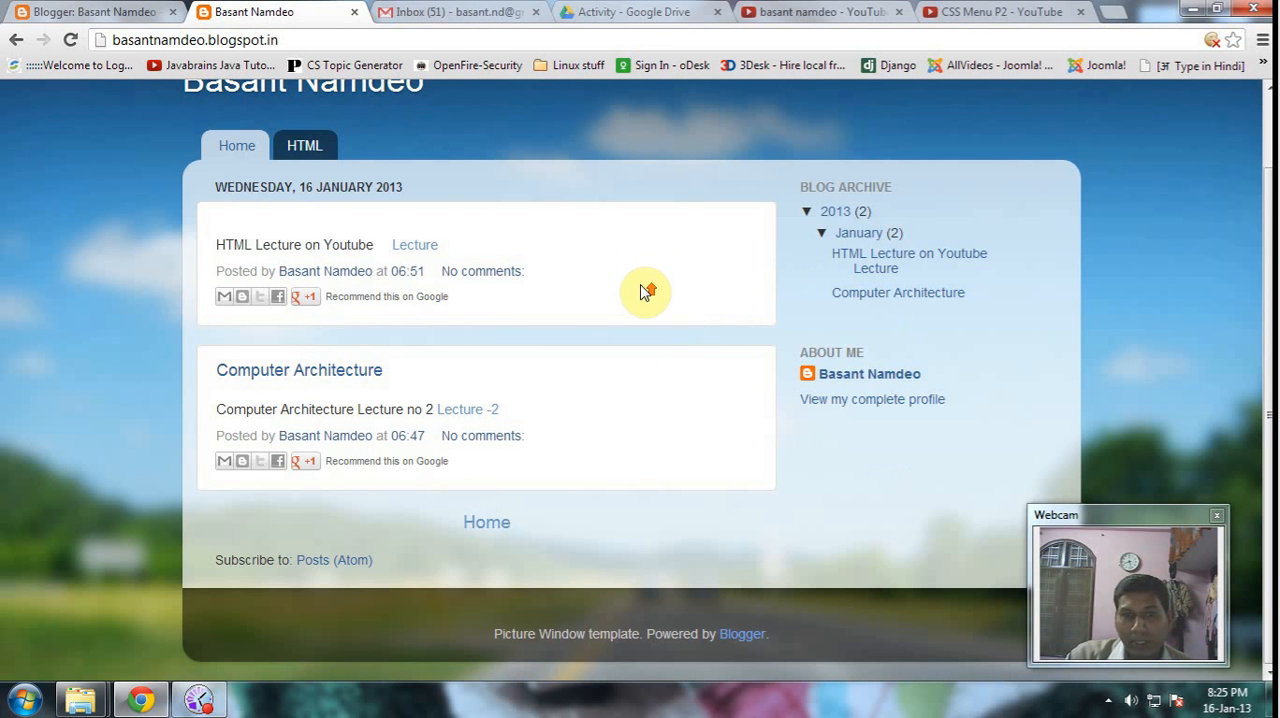
scroll(646, 289, up, 2)
click(312, 328)
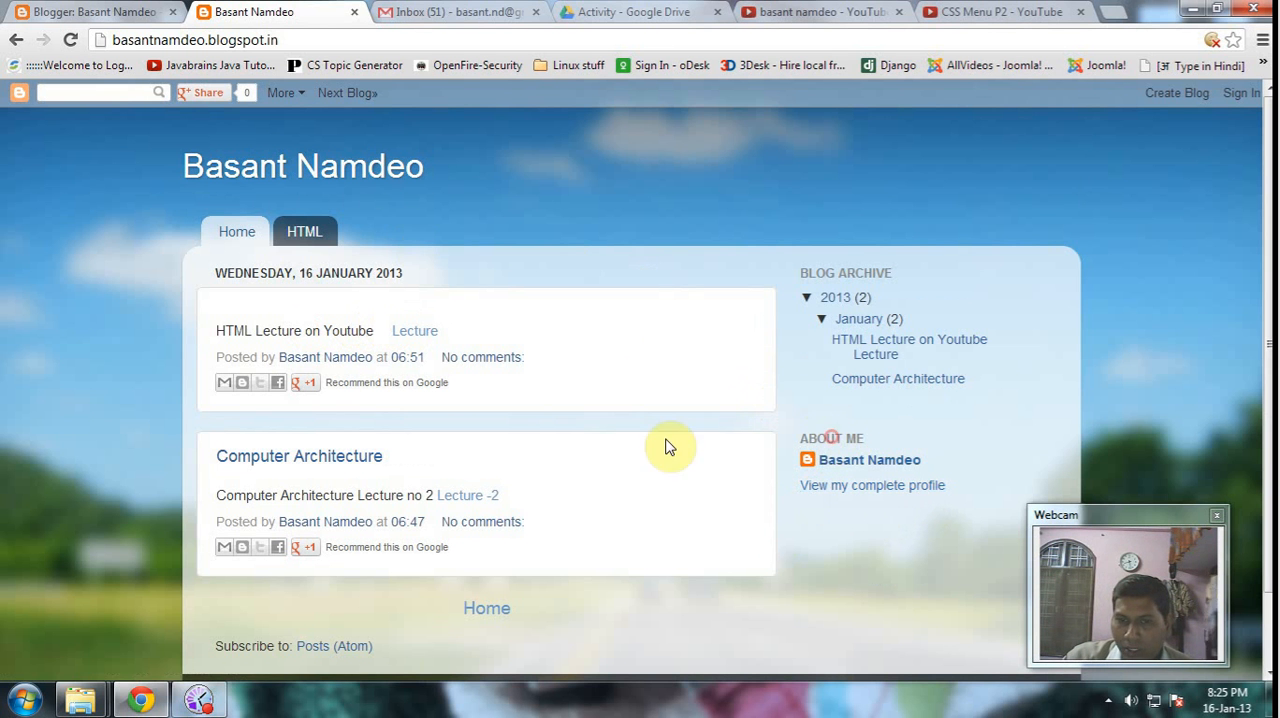
- In the blog author's profile, upload the portrait picture from Sample Pictures as the profile photo and set the gender to Male
click(840, 487)
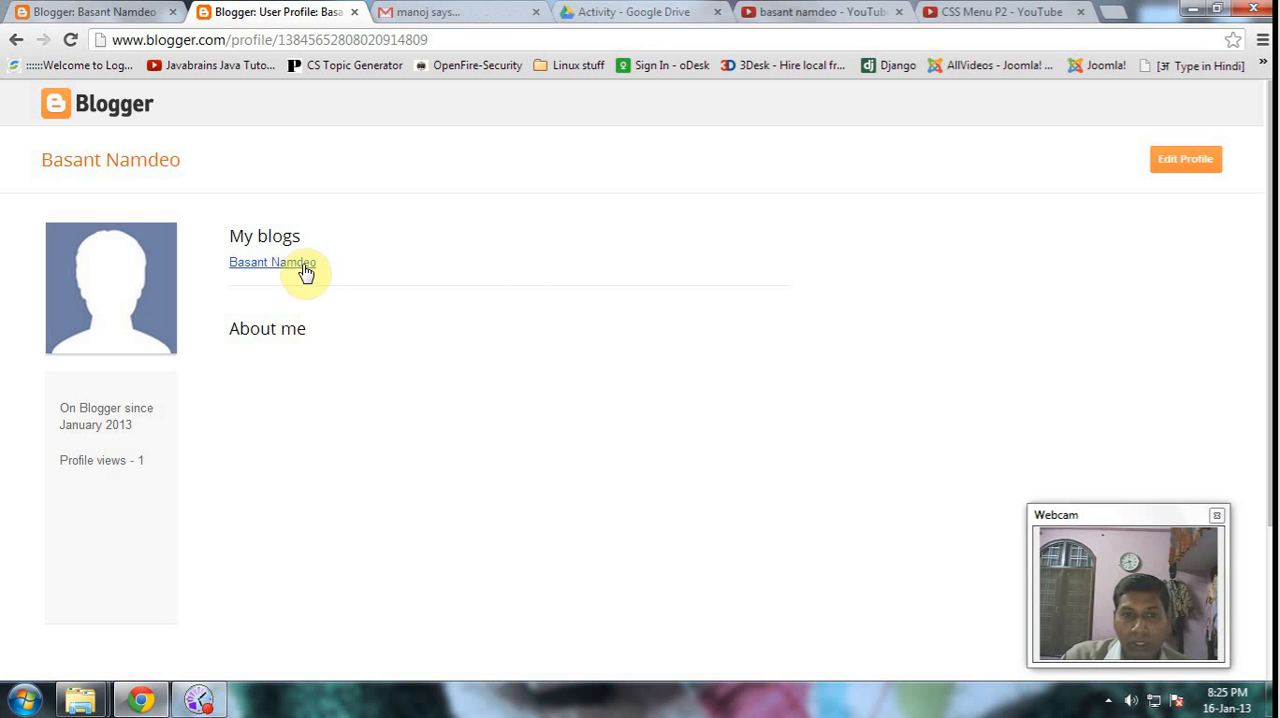
click(1189, 169)
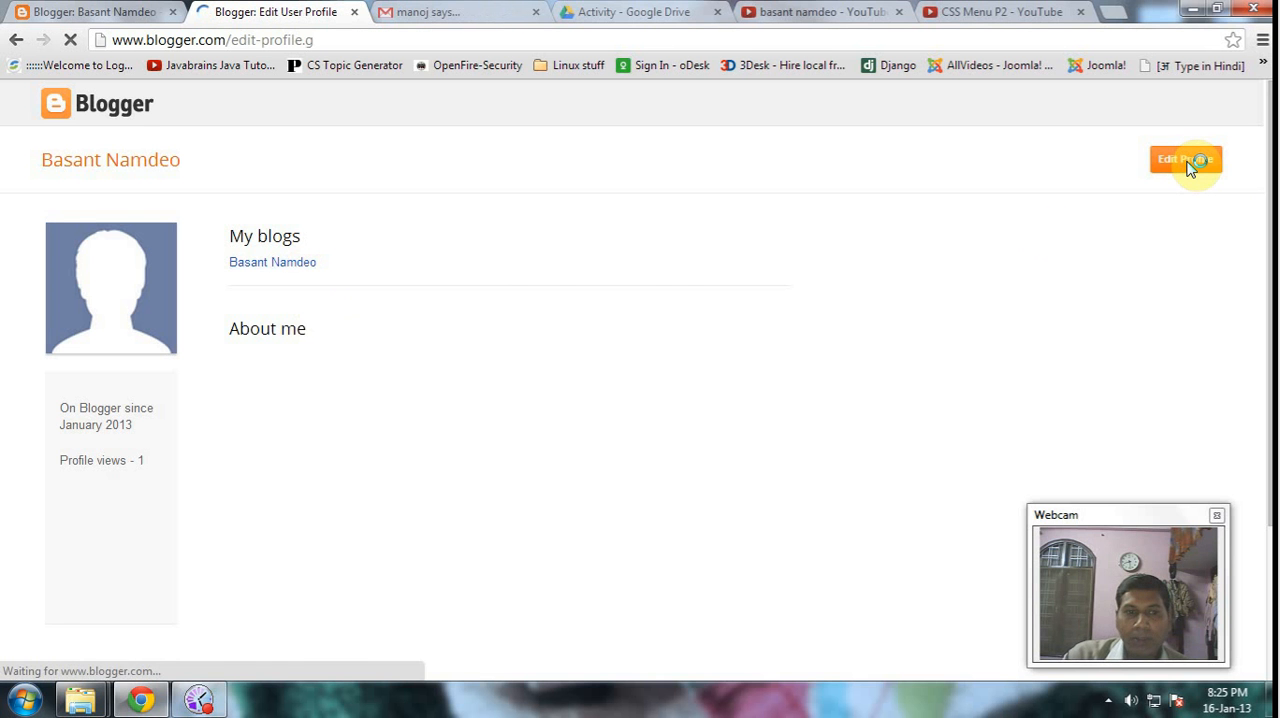
scroll(580, 345, down, 5)
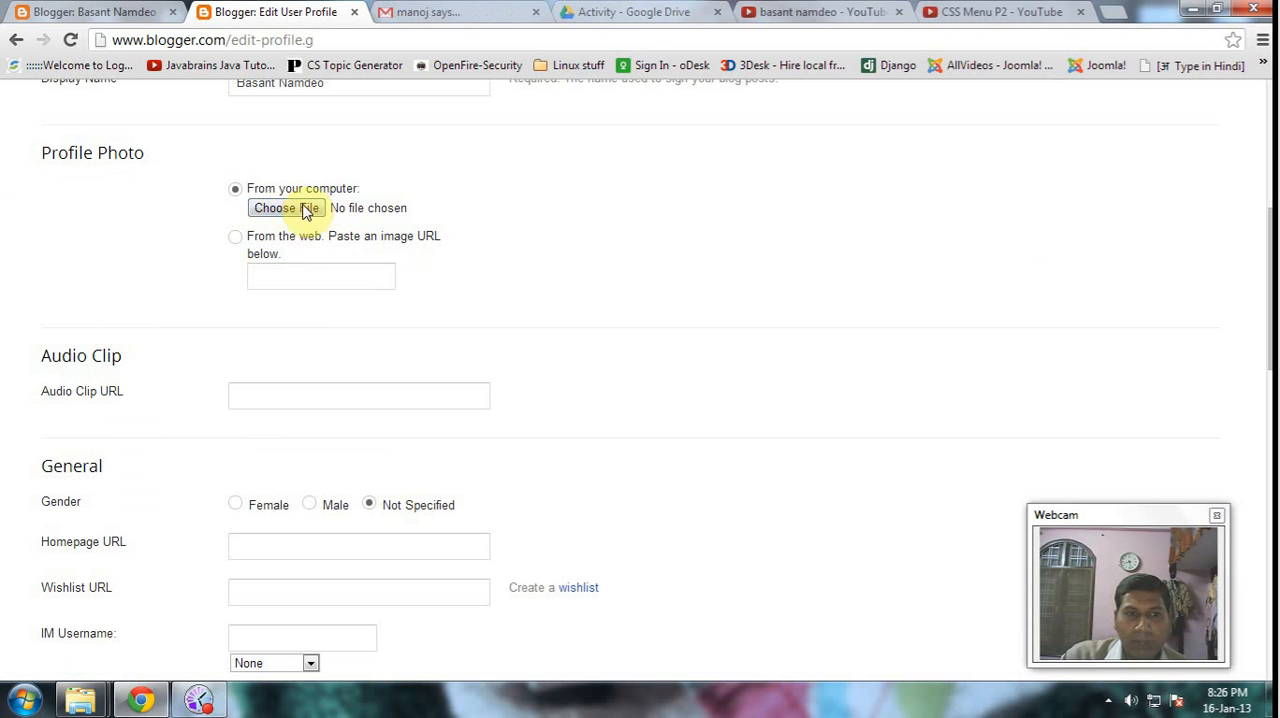
click(304, 213)
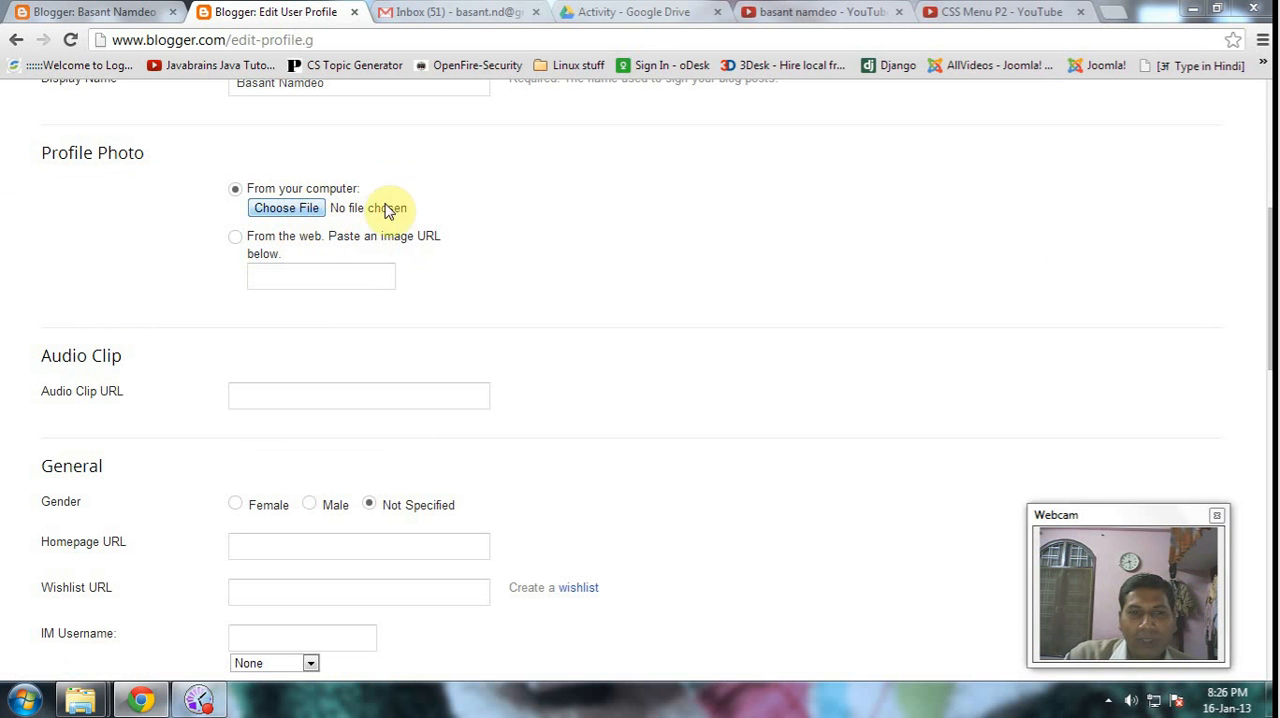
click(297, 206)
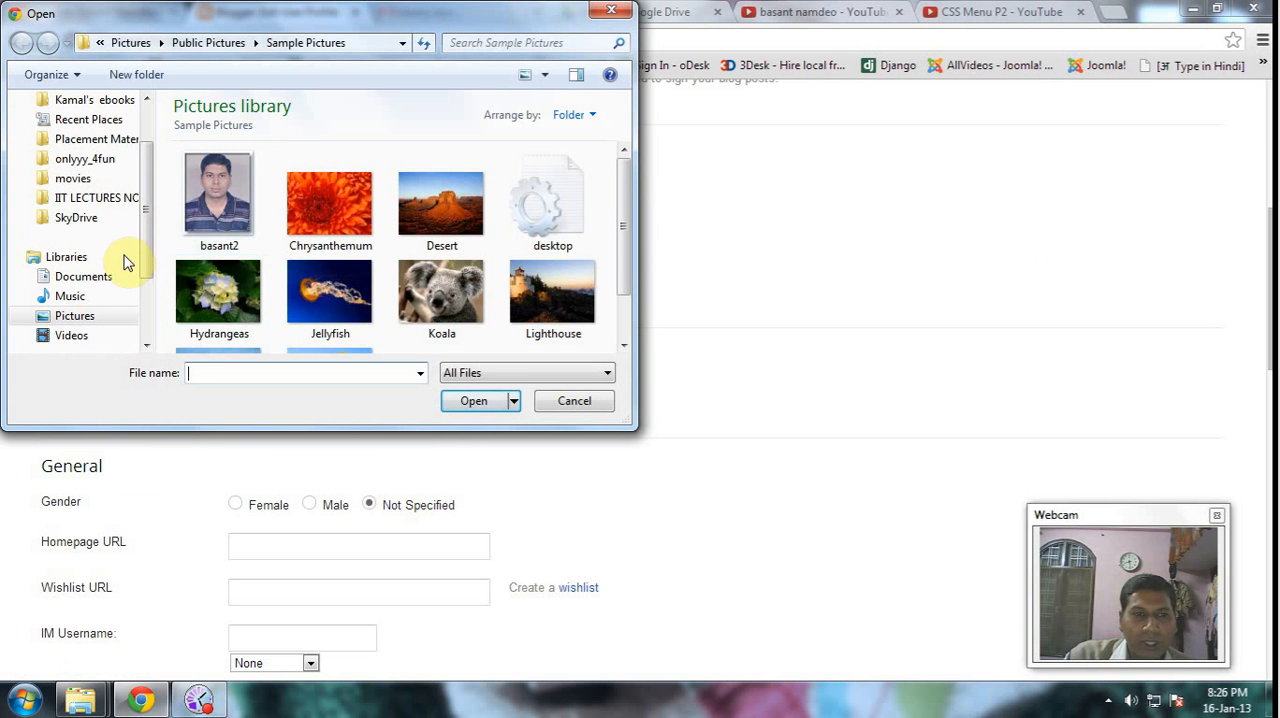
click(478, 409)
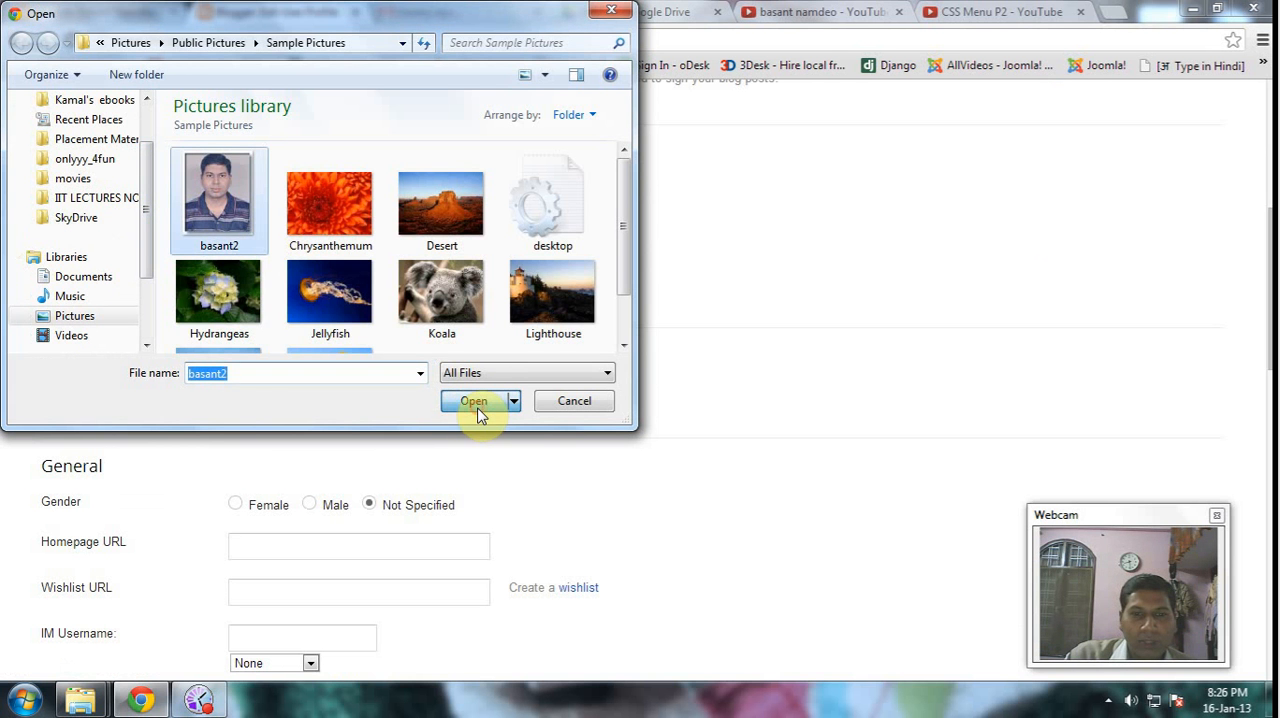
click(478, 405)
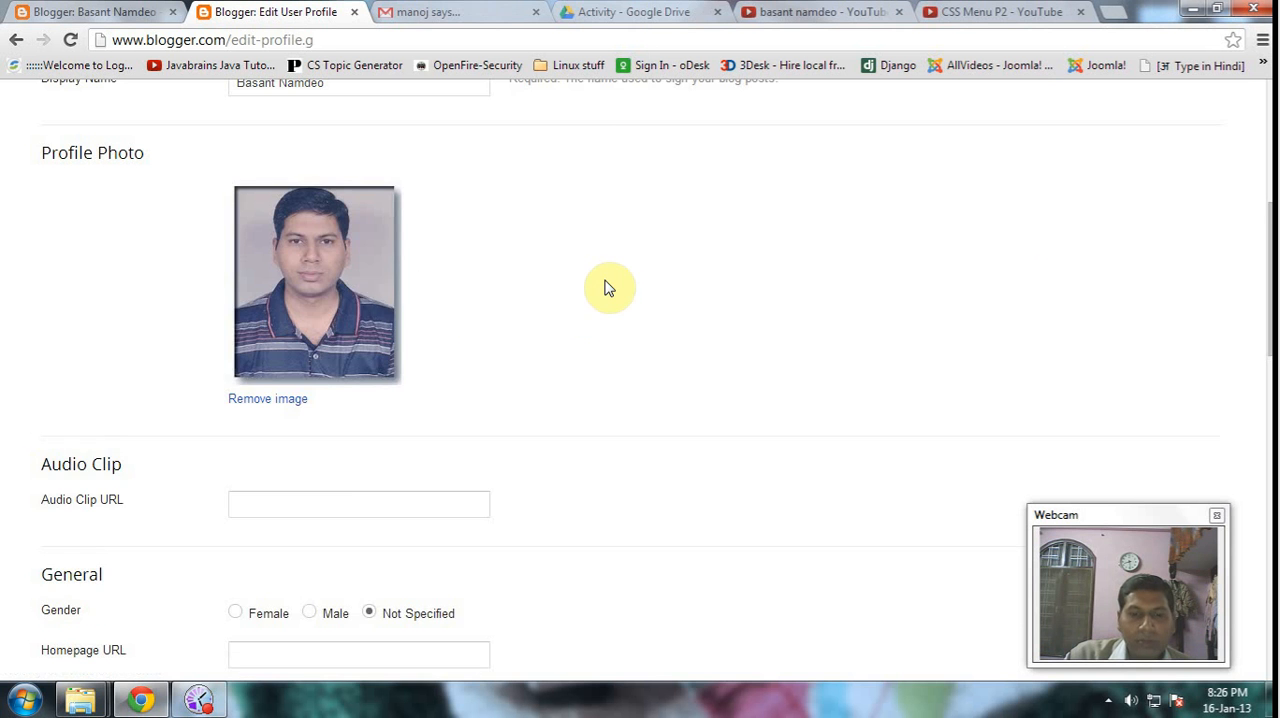
scroll(414, 446, down, 1)
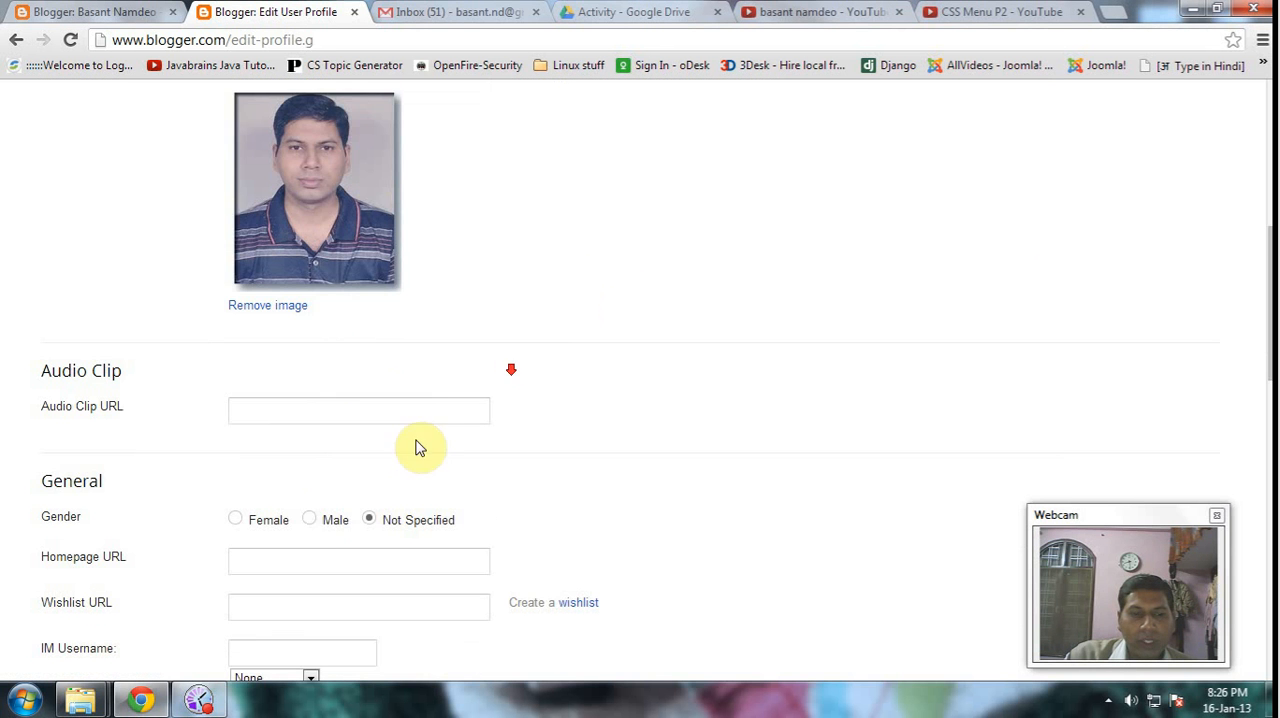
click(316, 521)
- Look through the profile form's General, Location, Work, Extended Info, Privacy and Identity sections
scroll(640, 360, down, 2)
scroll(650, 355, down, 2)
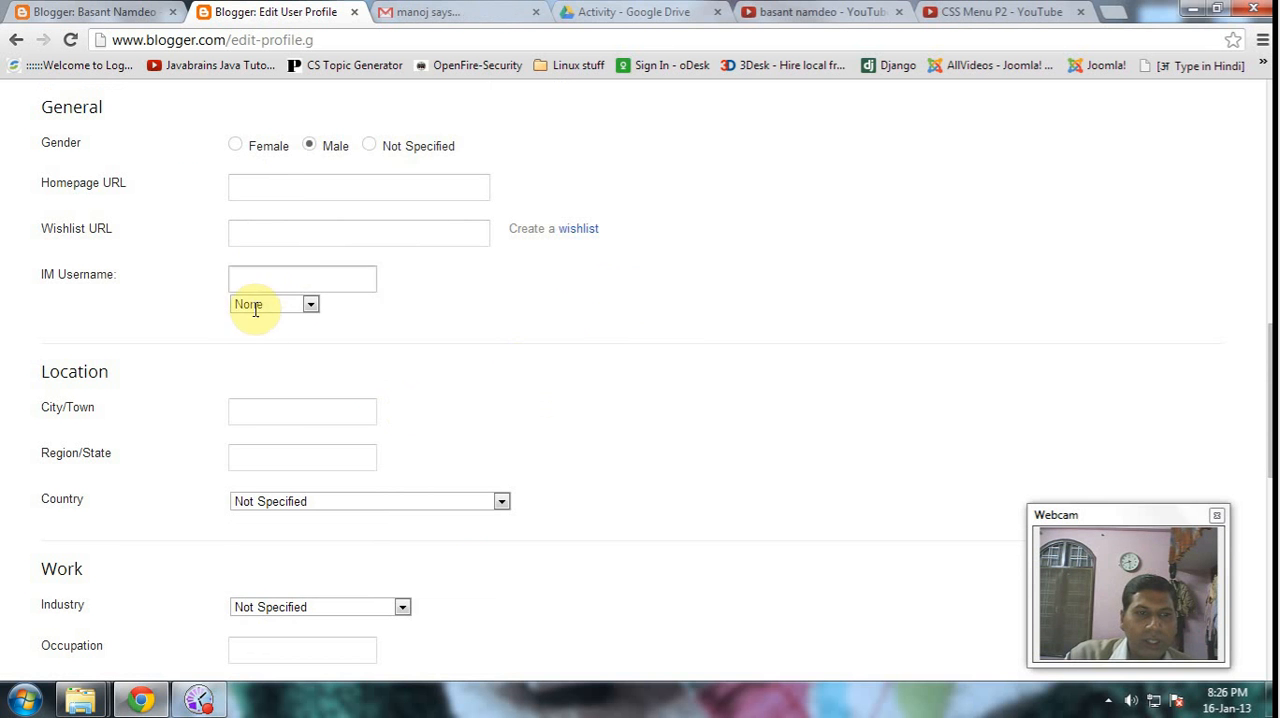
click(279, 407)
scroll(315, 533, down, 2)
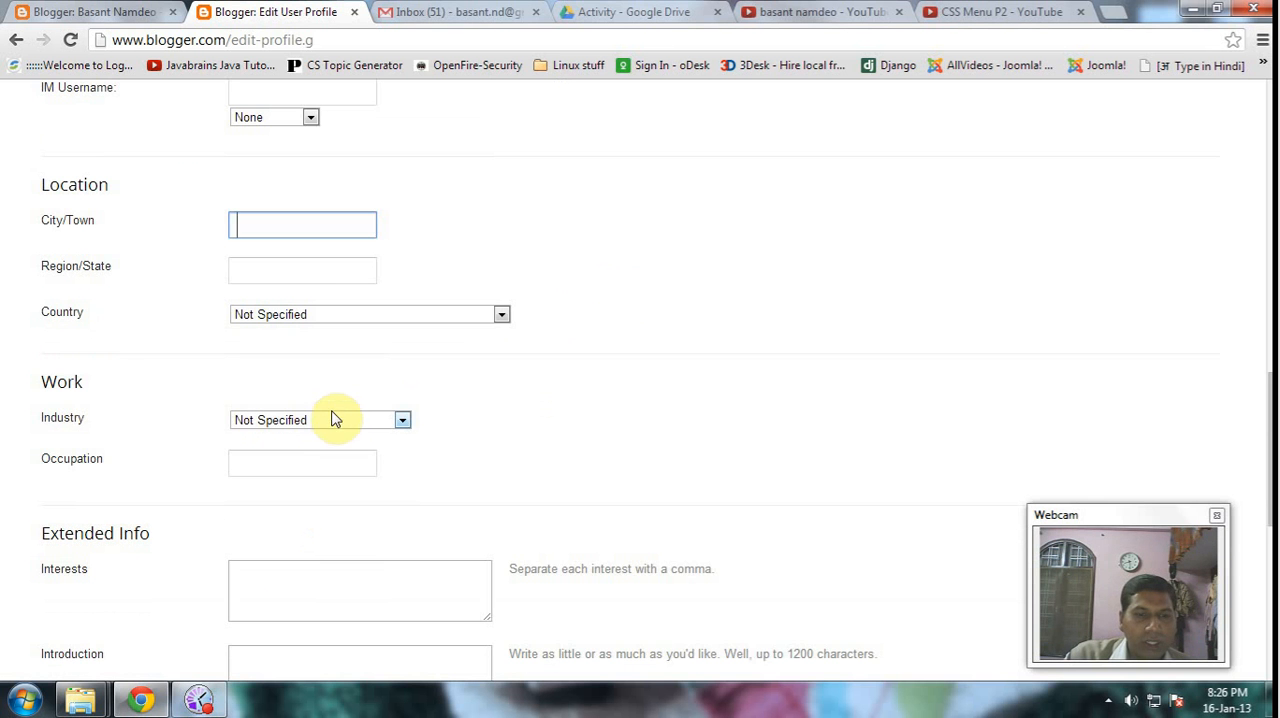
click(303, 465)
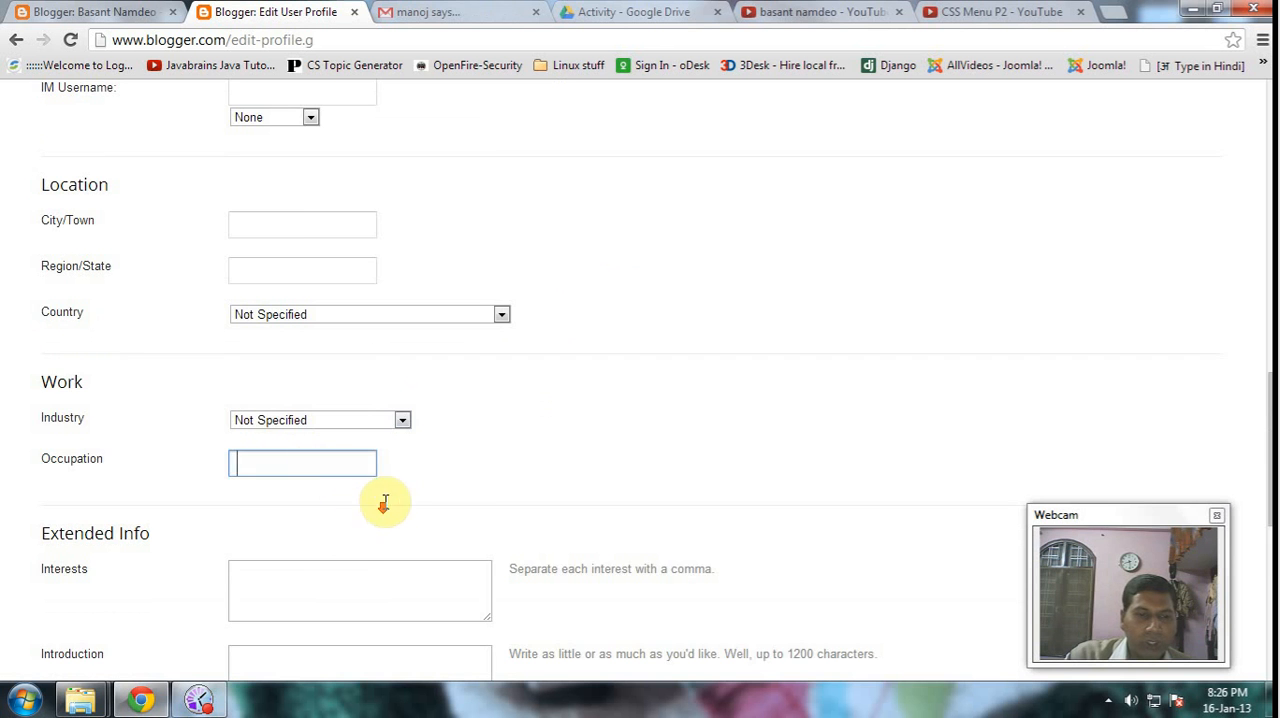
scroll(340, 515, down, 2)
scroll(400, 340, up, 7)
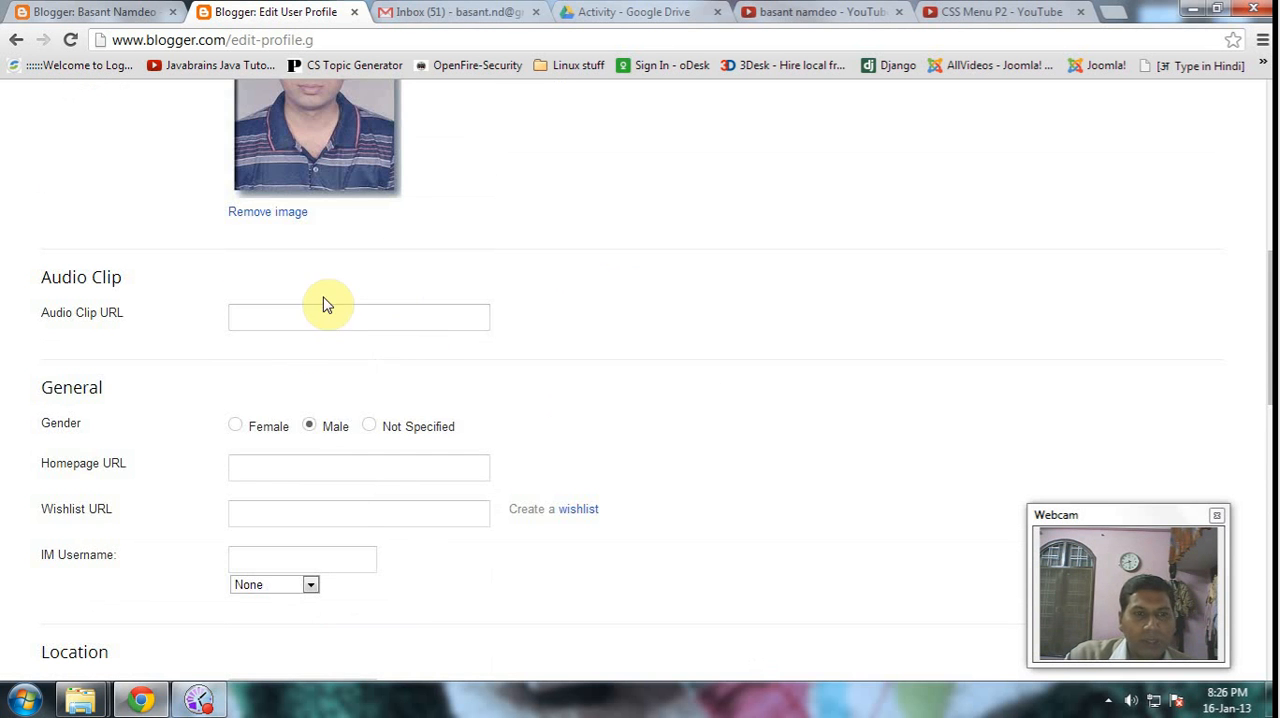
scroll(360, 290, up, 5)
scroll(384, 264, up, 3)
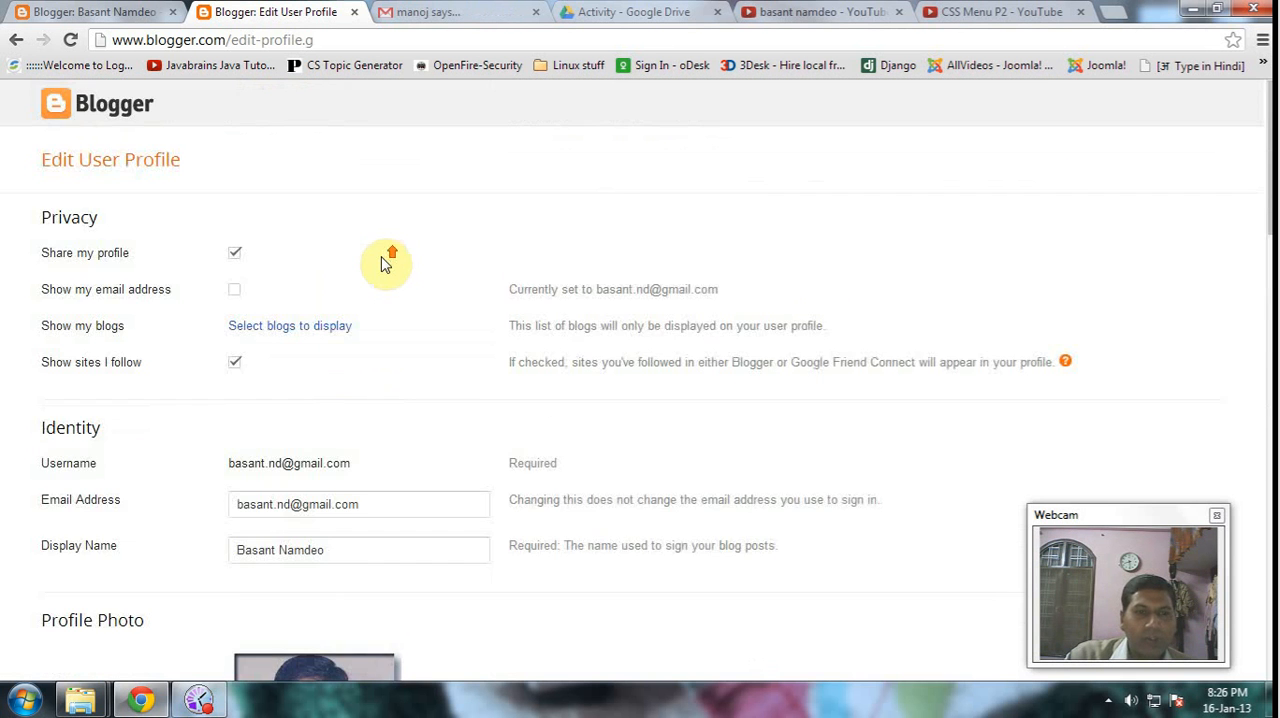
- Save the edited user profile
scroll(406, 263, down, 10)
scroll(450, 280, down, 10)
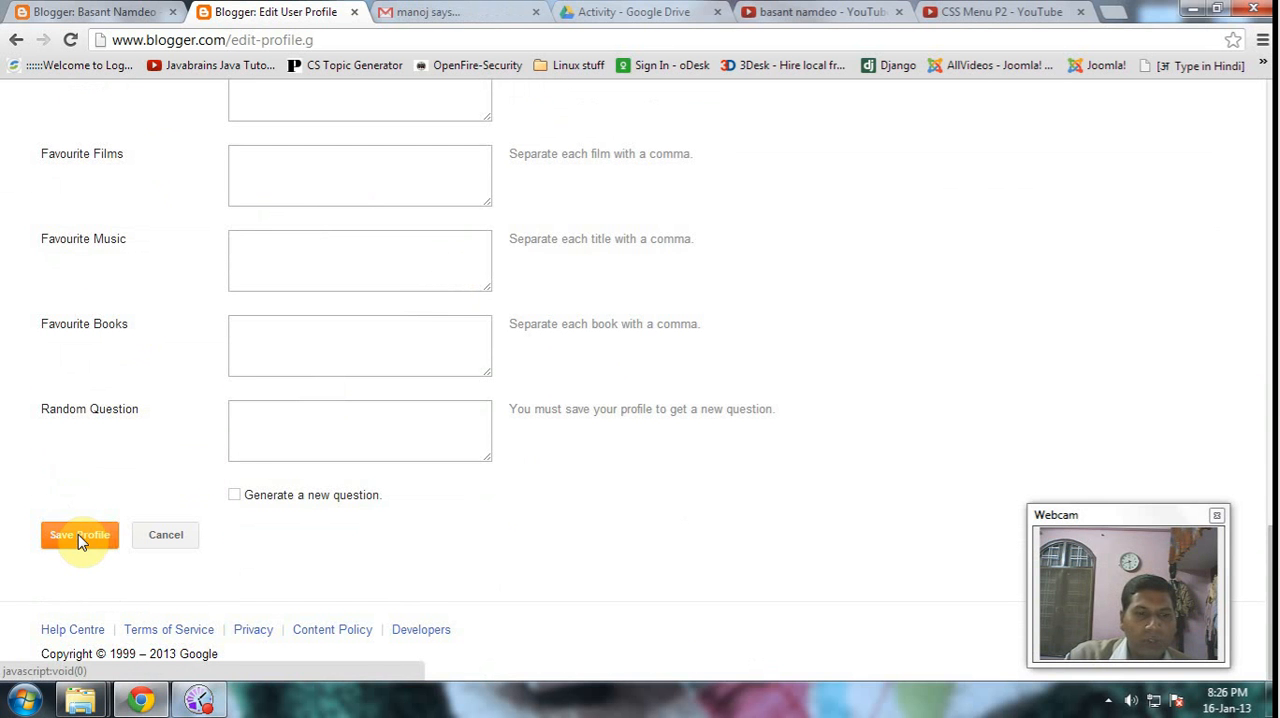
click(78, 536)
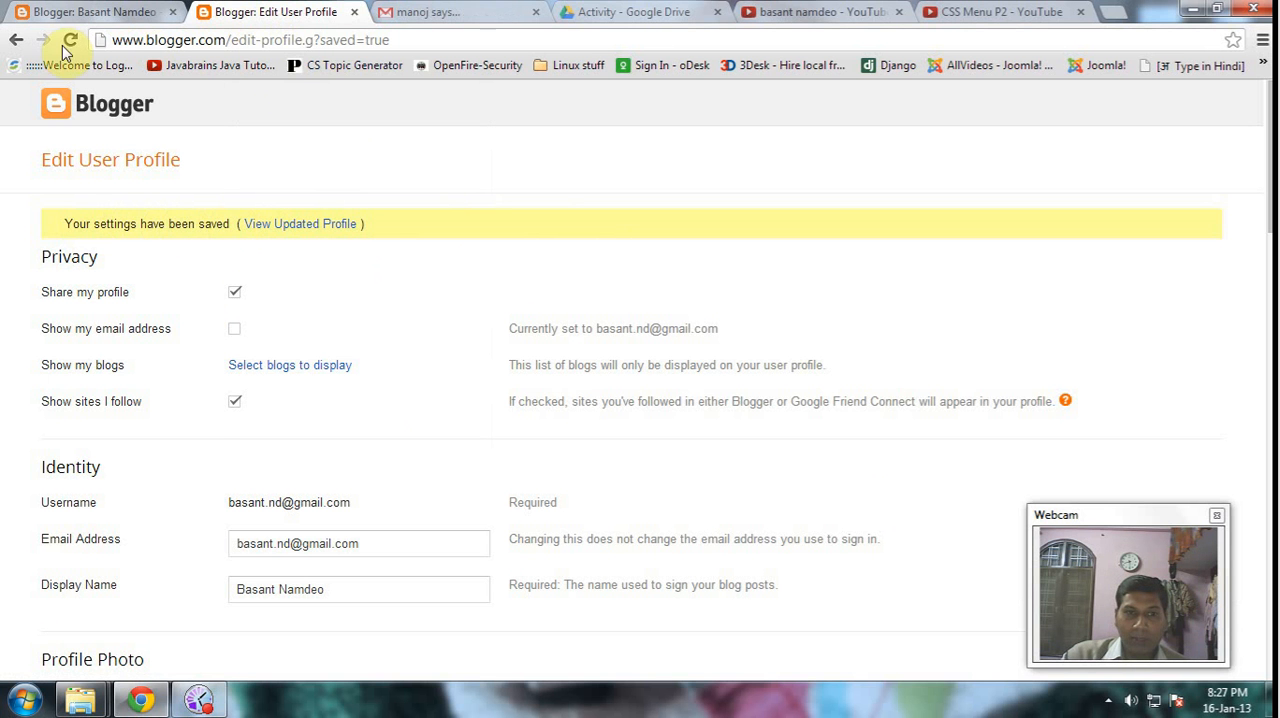
- Return to the blog's dashboard overview, view the public blog, and look over its posts and About Me section
click(77, 10)
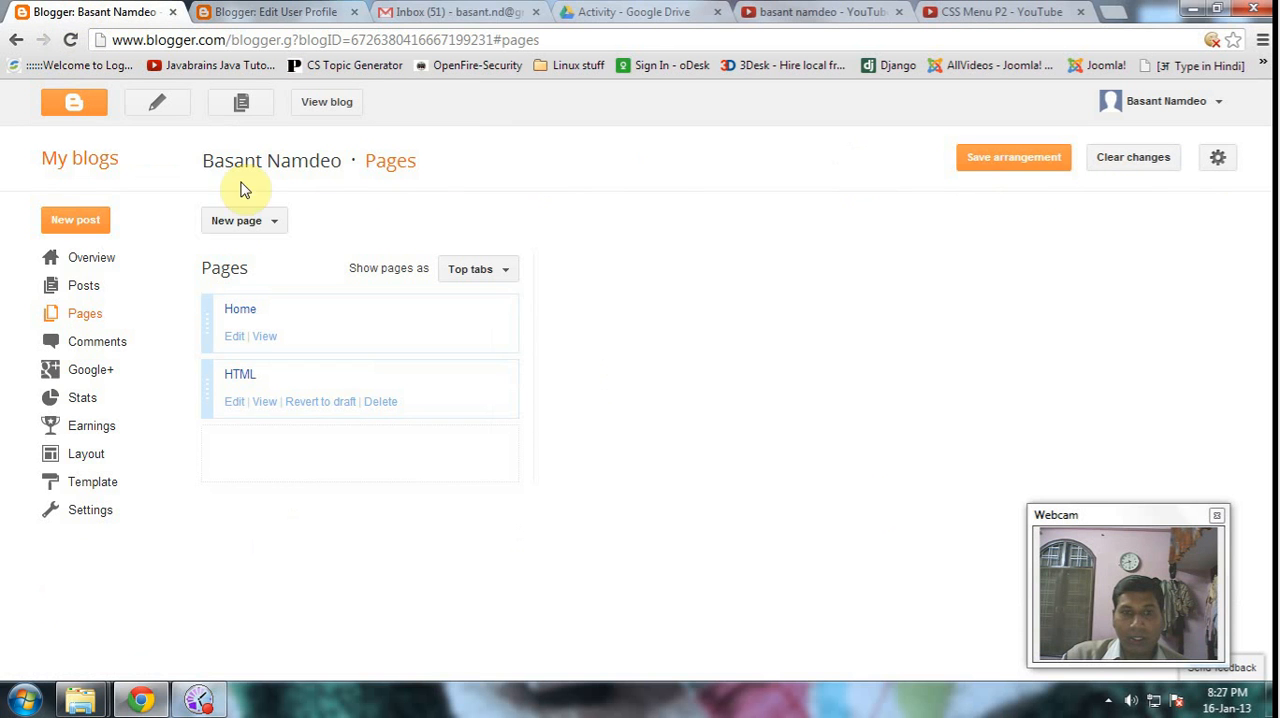
click(95, 259)
click(341, 104)
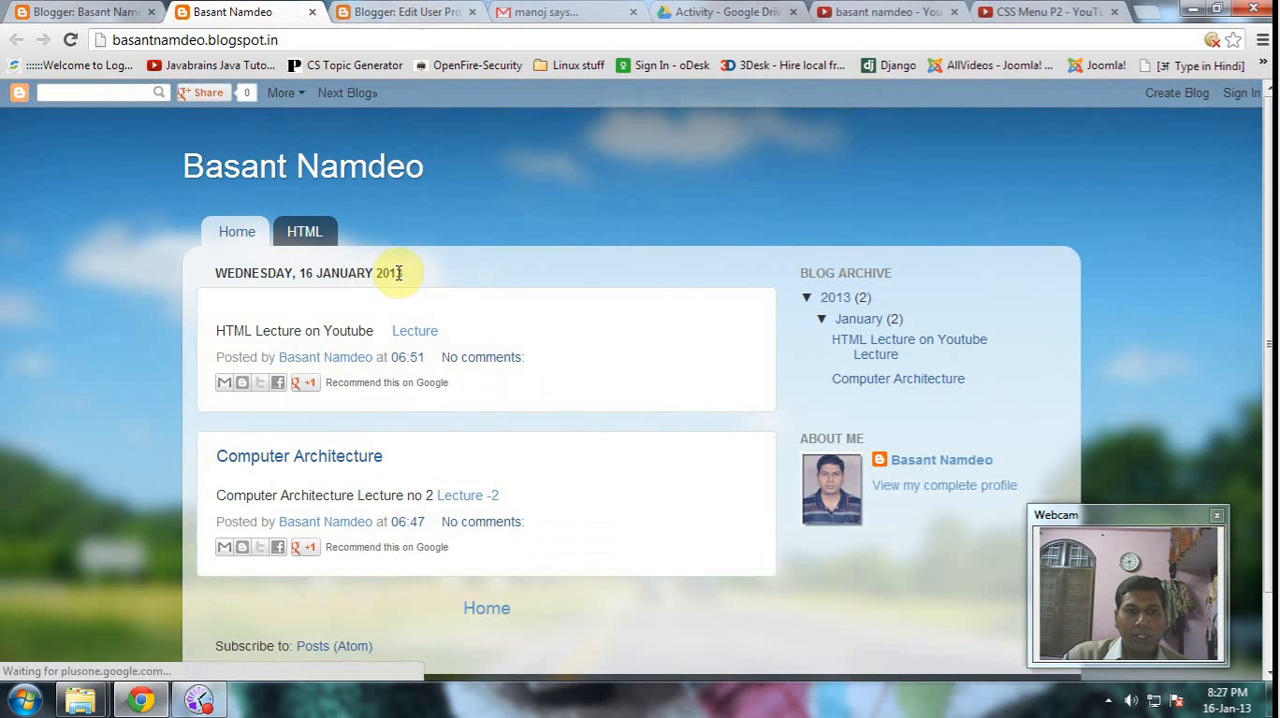
scroll(846, 403, down, 2)
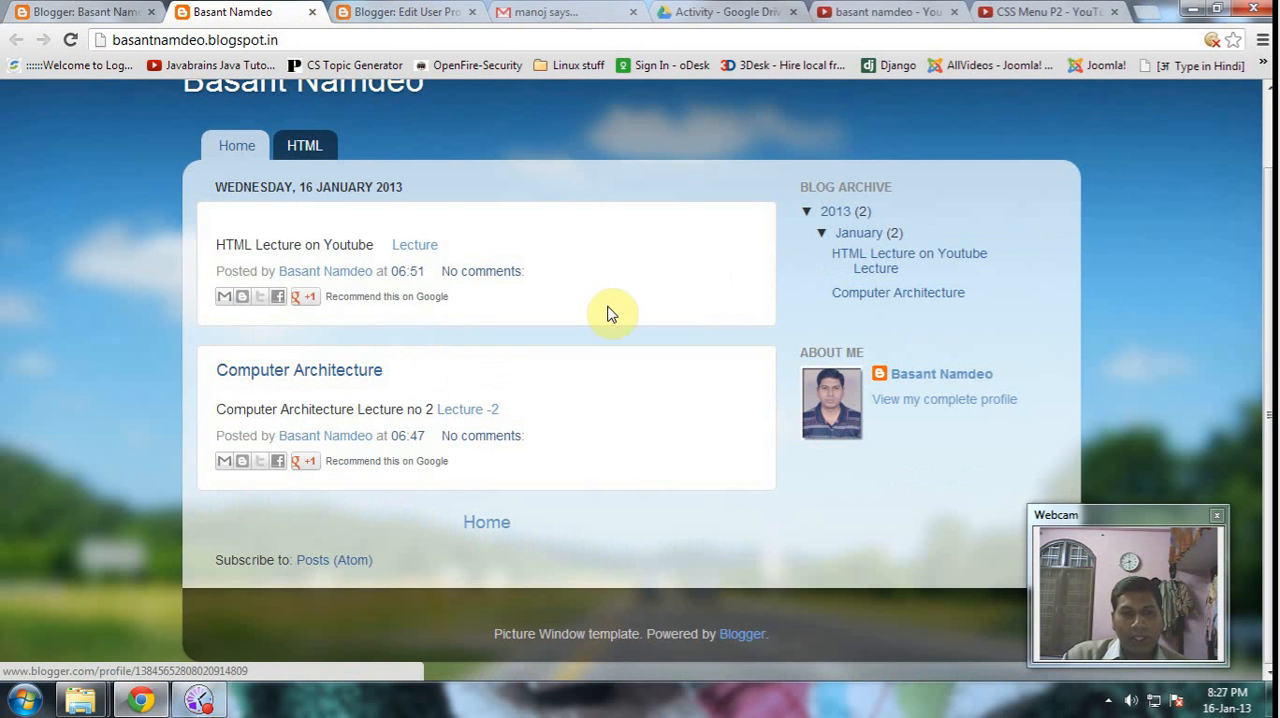
scroll(540, 260, up, 2)
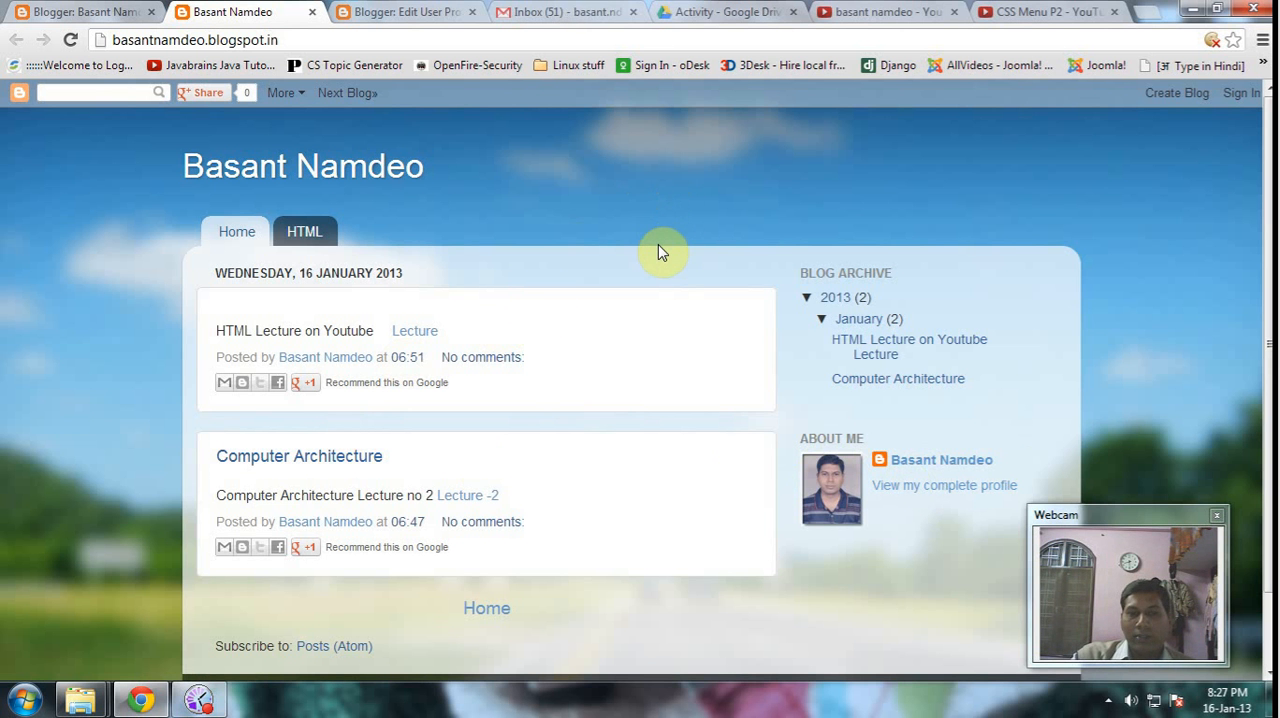
scroll(716, 245, down, 1)
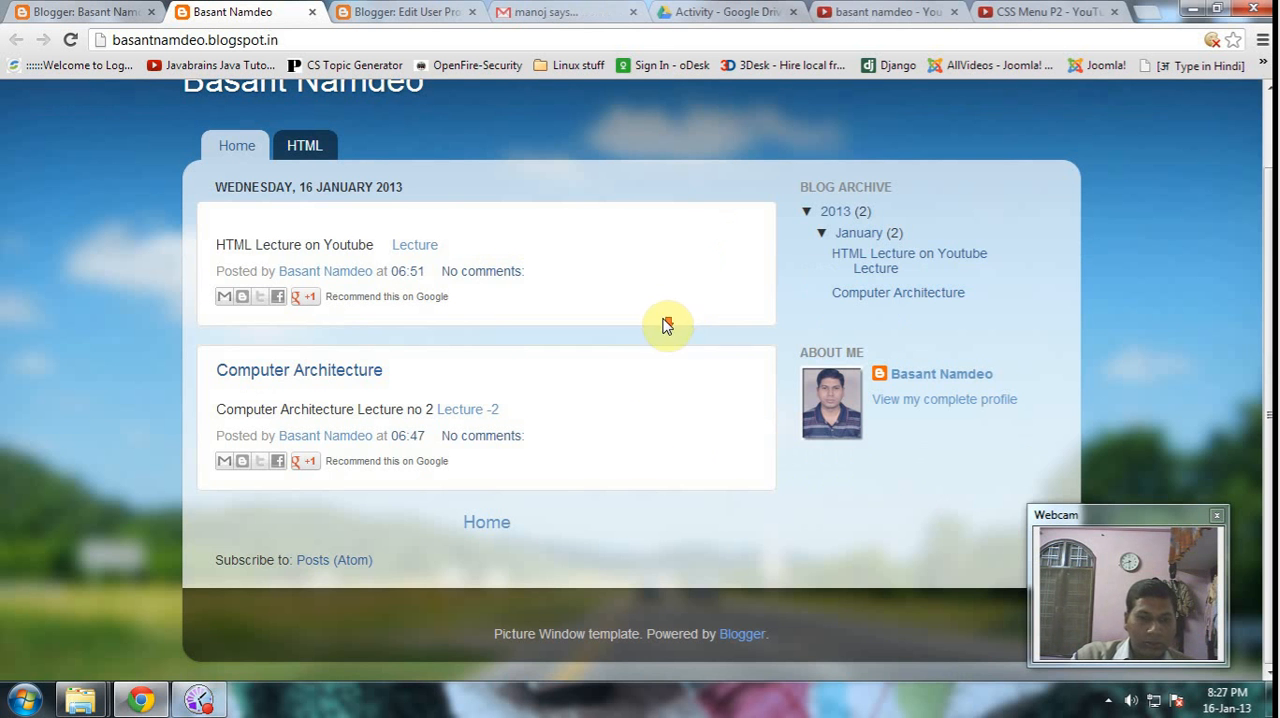
scroll(680, 308, up, 1)
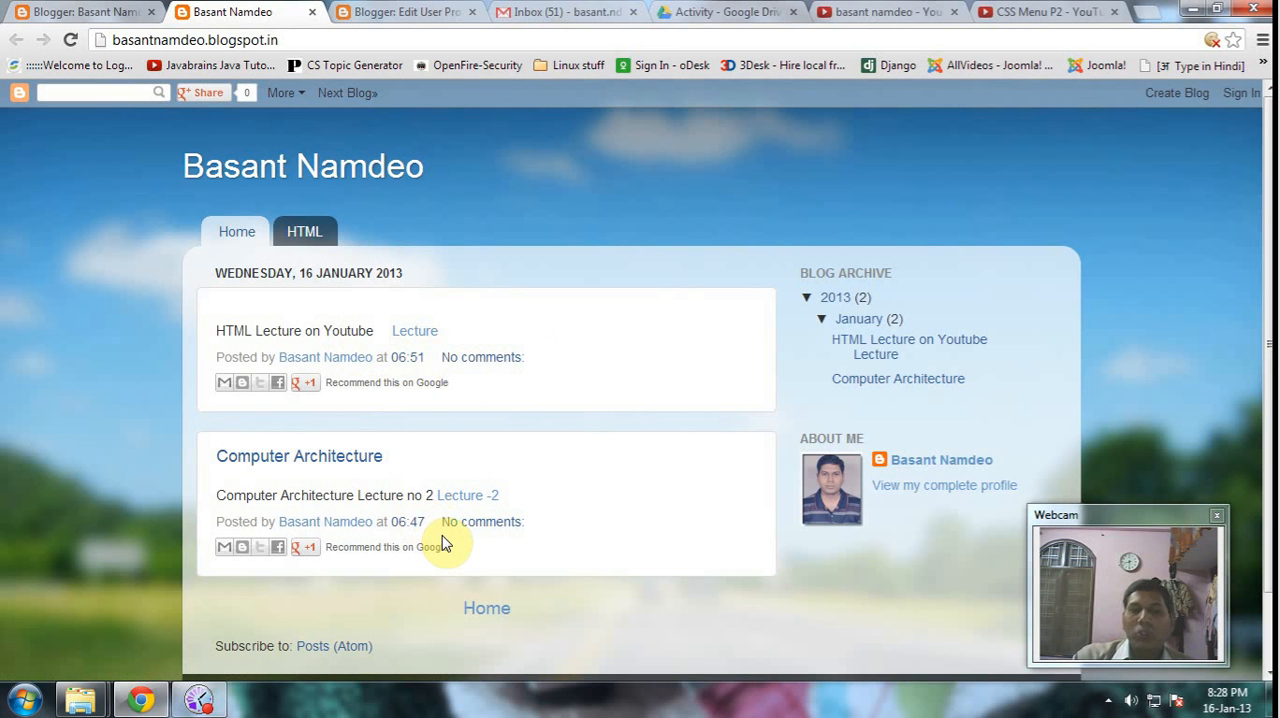
click(301, 364)
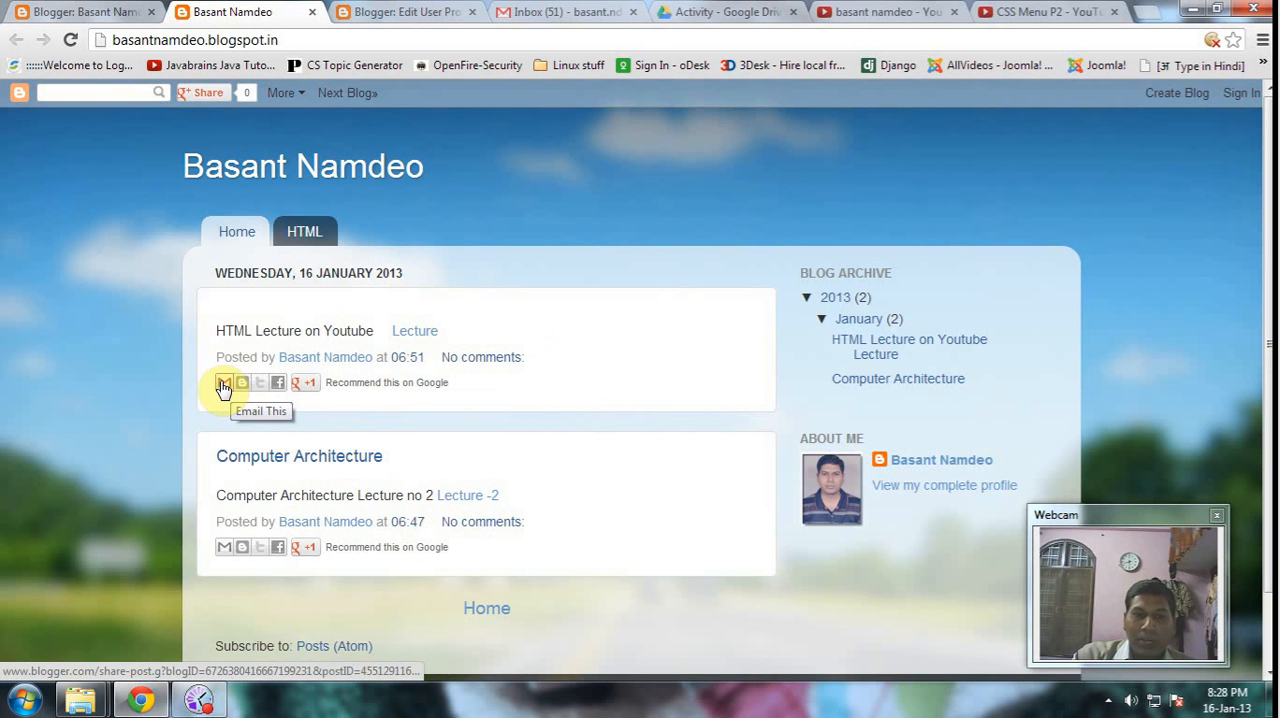
click(317, 330)
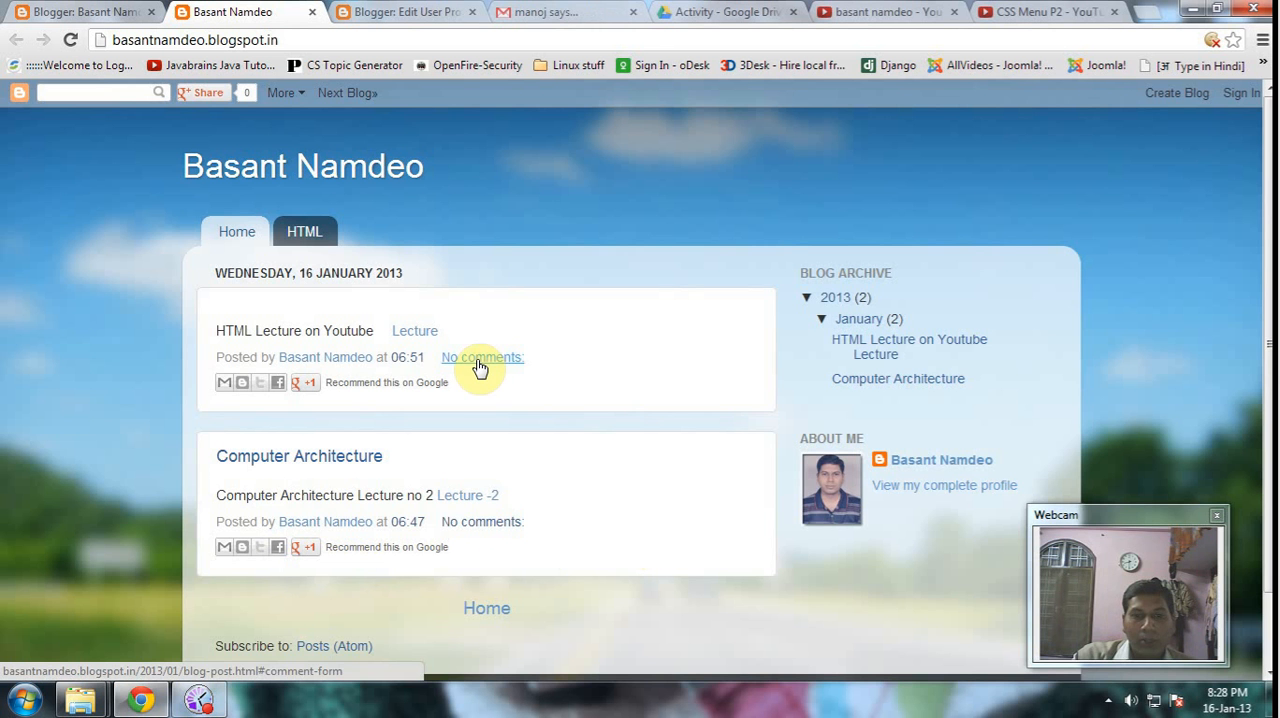
- Open the comment form of the Computer Architecture post, try out a sample comment and clear it
click(480, 531)
scroll(451, 338, up, 2)
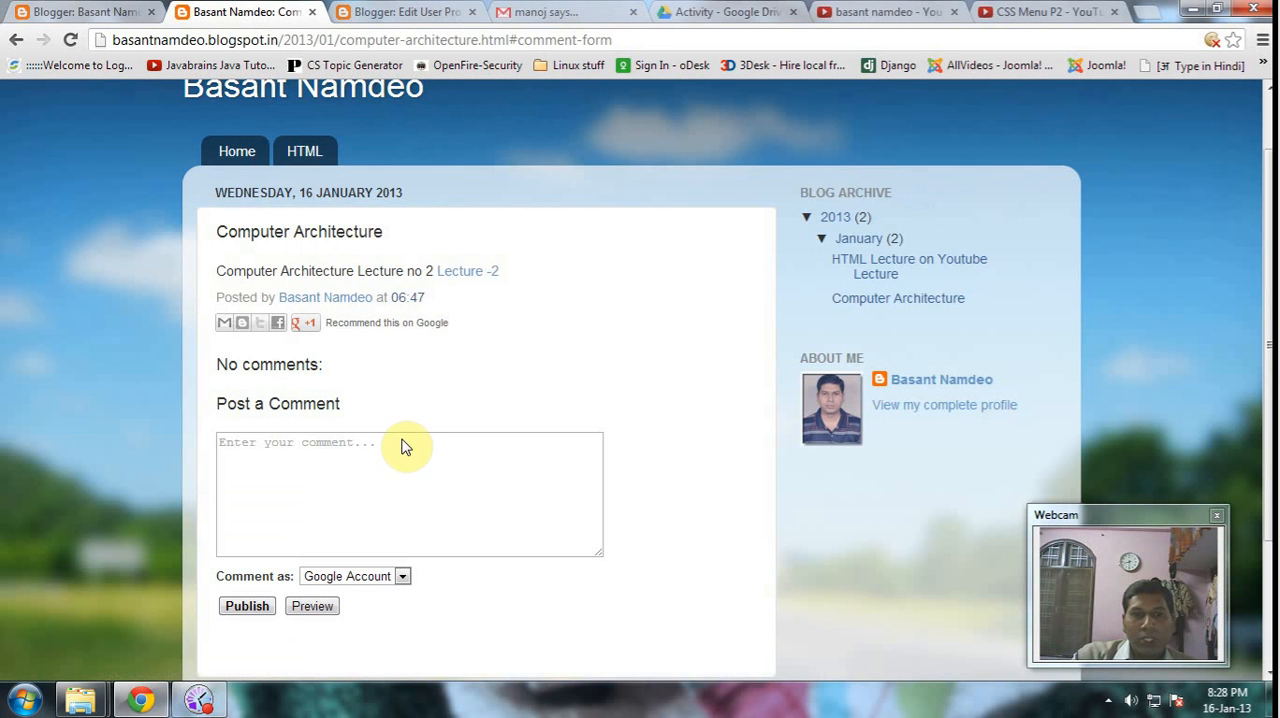
click(246, 478)
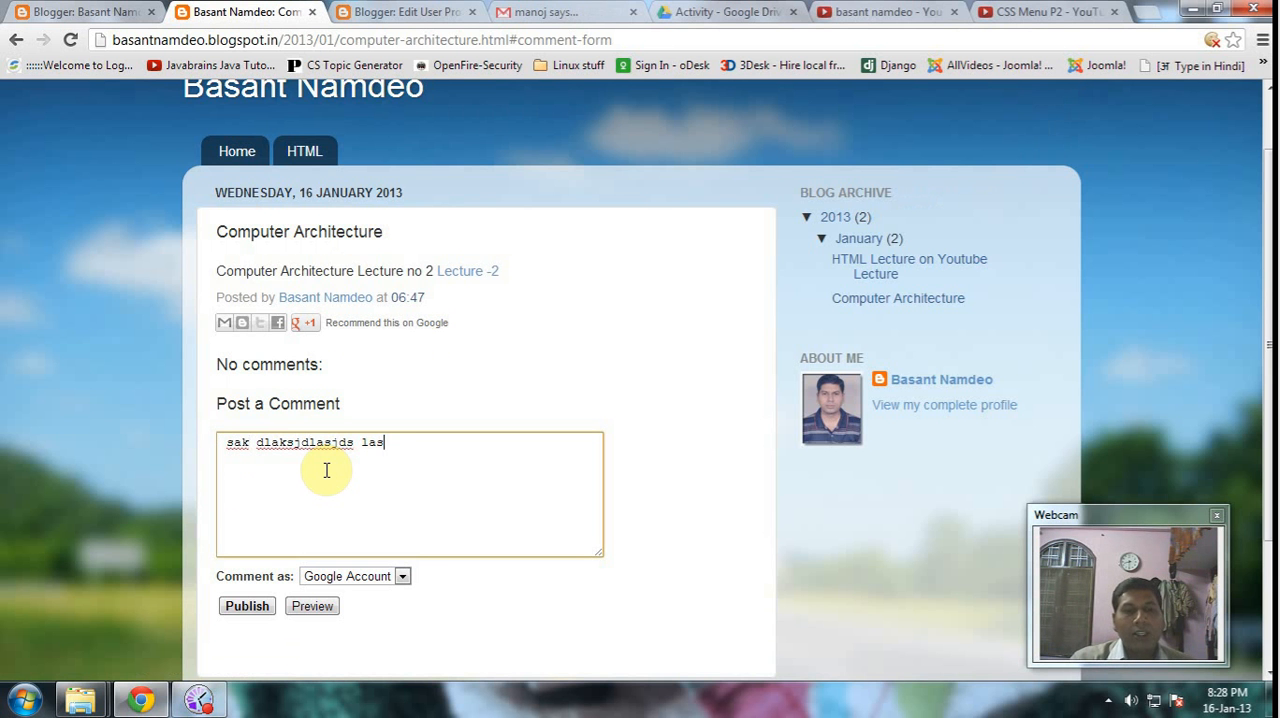
key(ctrl+a)
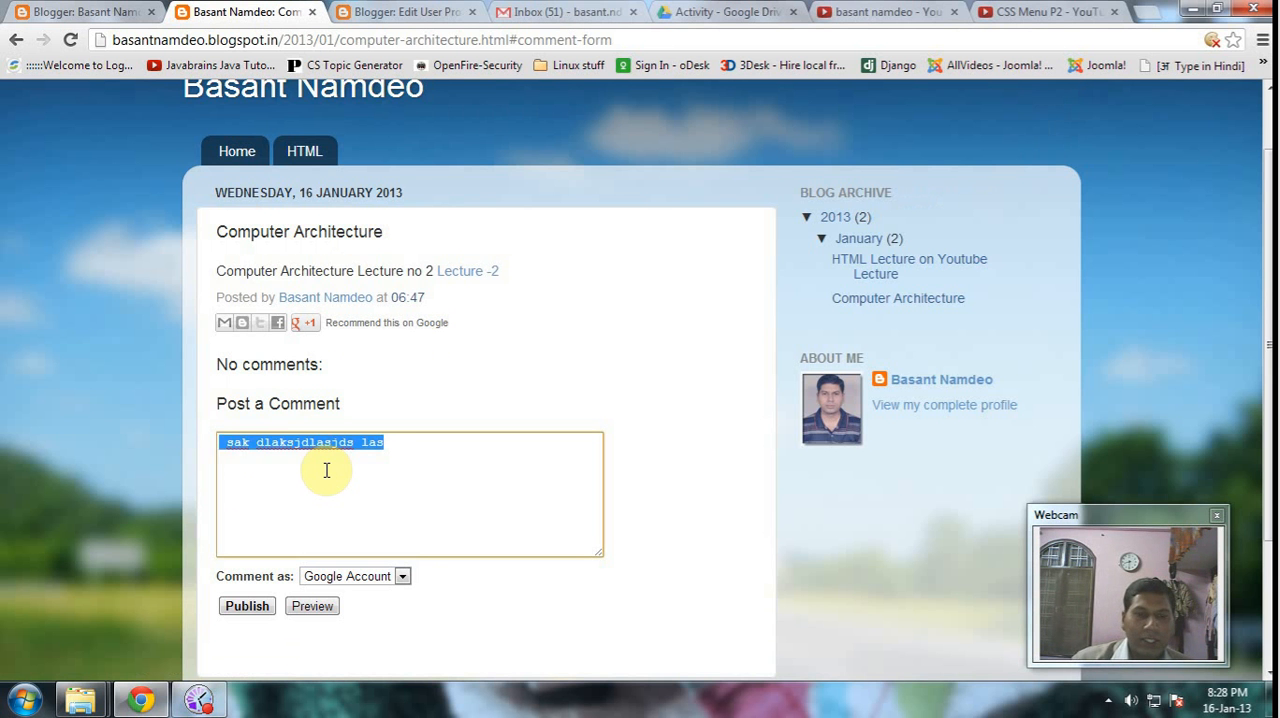
key(BackSpace)
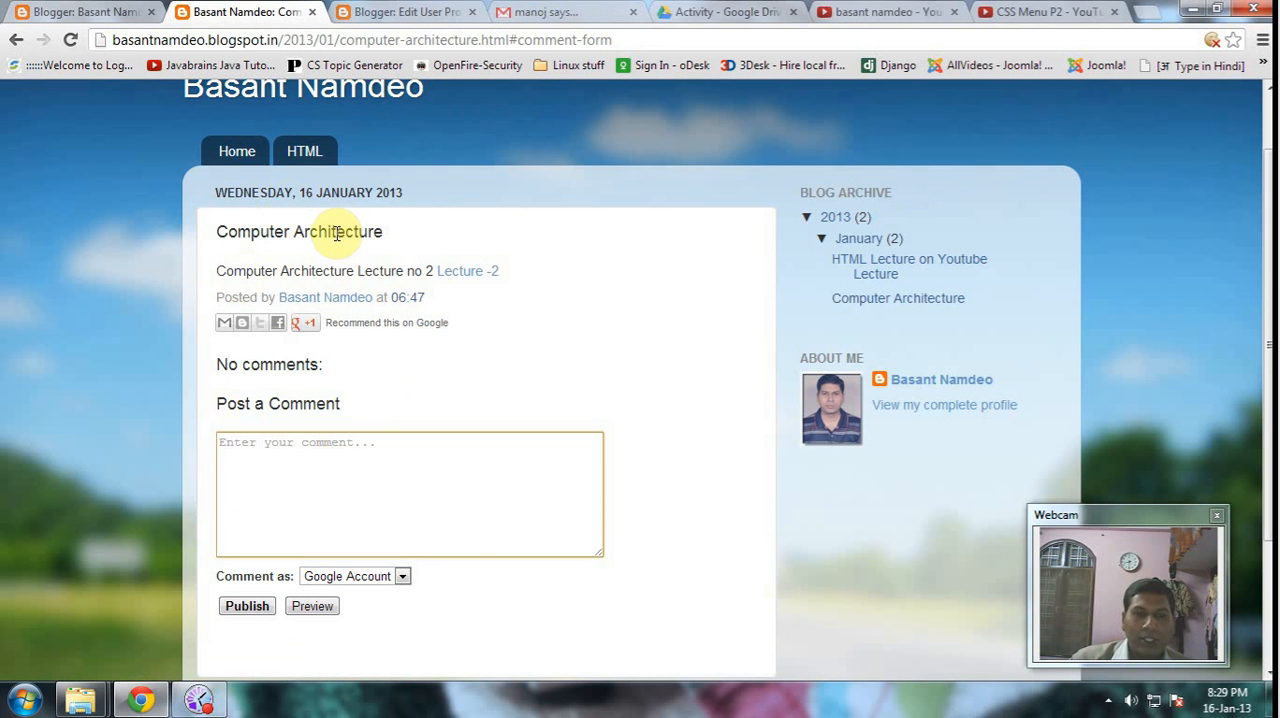
- Examine the account types available for commenting, and return to the blog's Home page to look over the posts
click(406, 577)
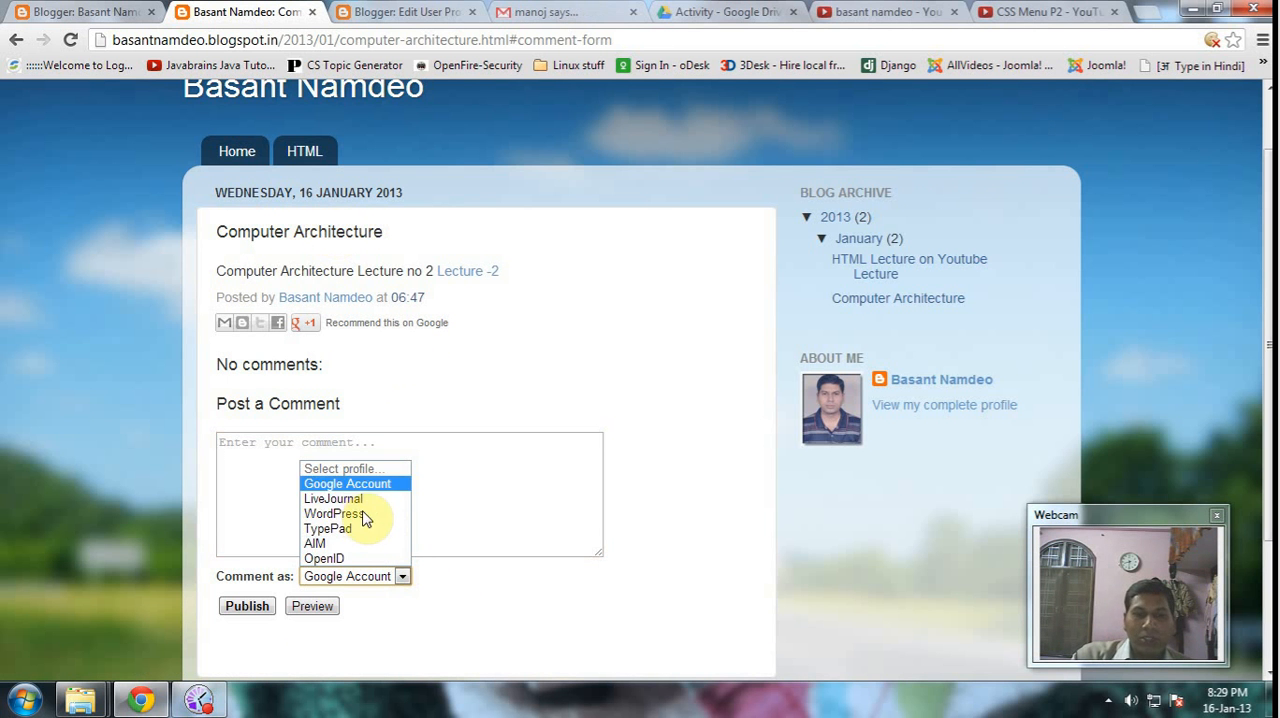
click(480, 487)
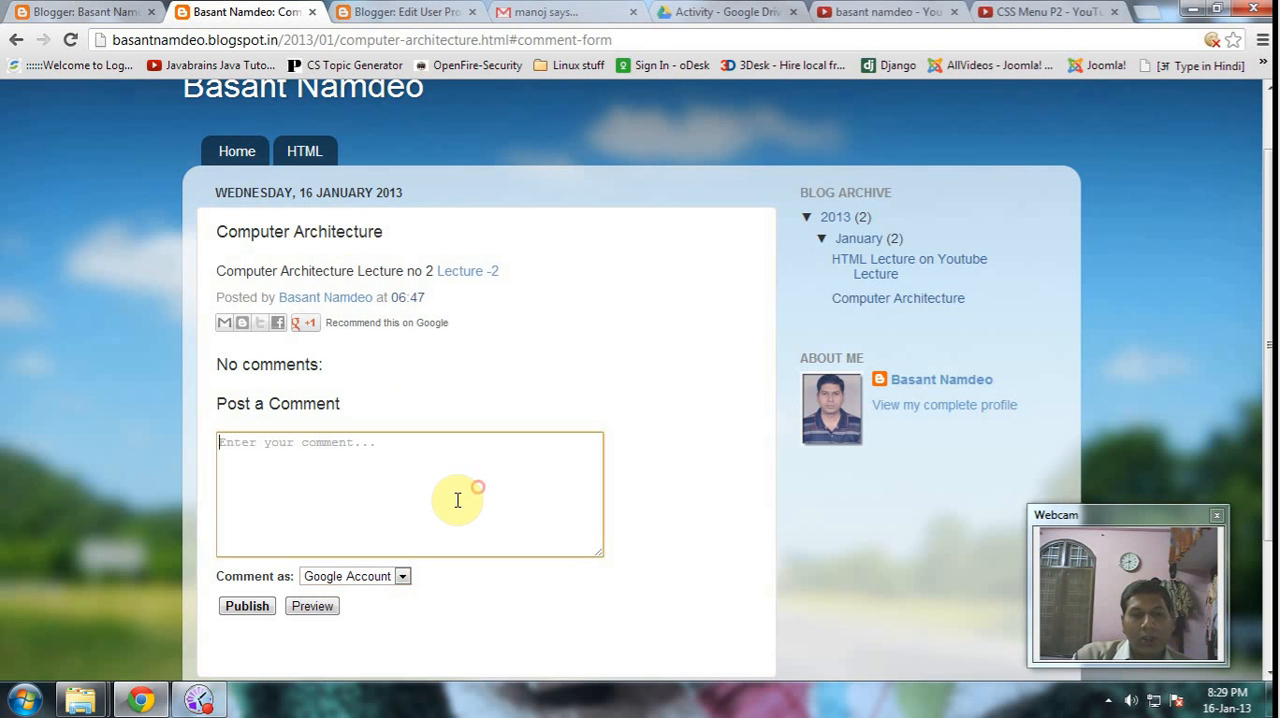
click(271, 465)
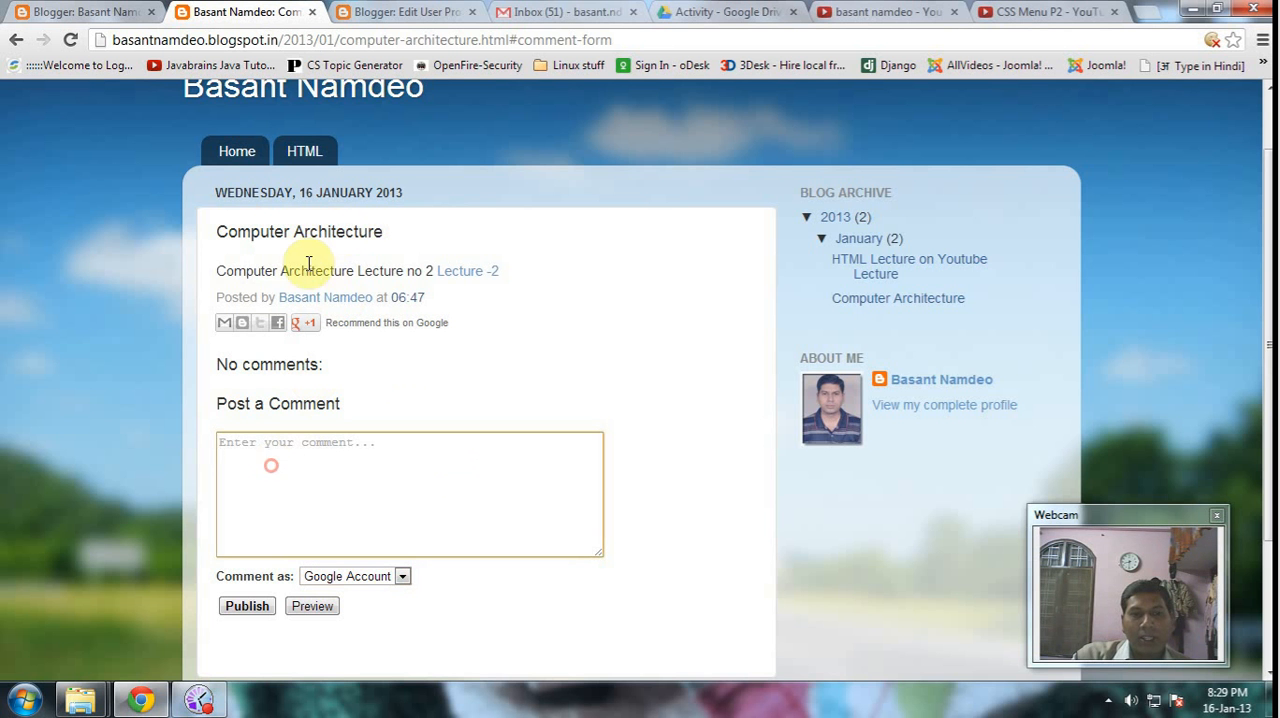
click(542, 356)
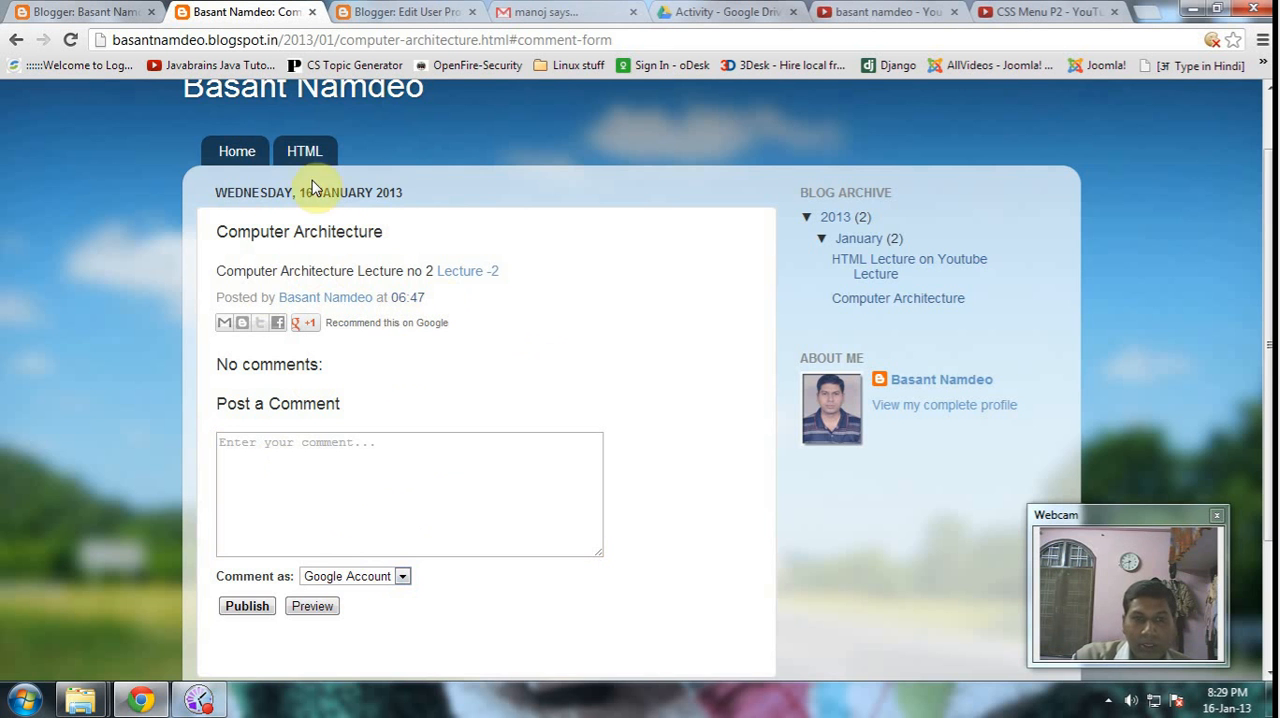
click(255, 151)
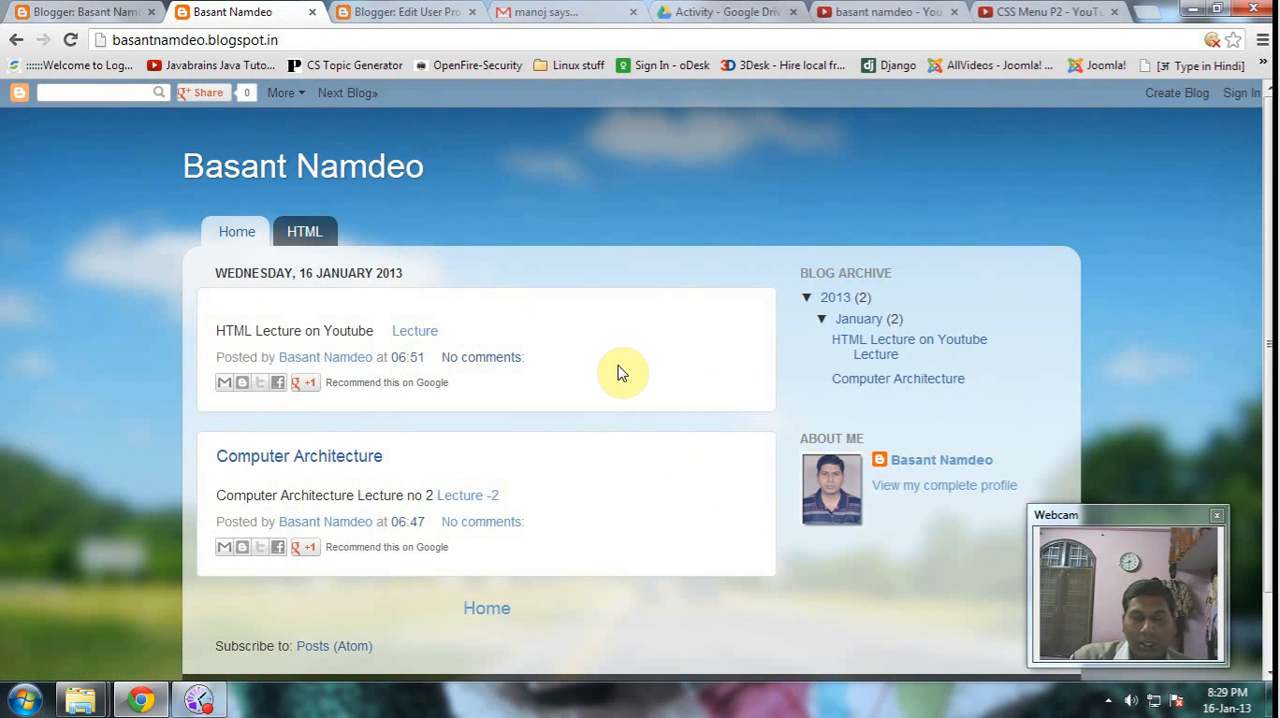
scroll(654, 389, down, 2)
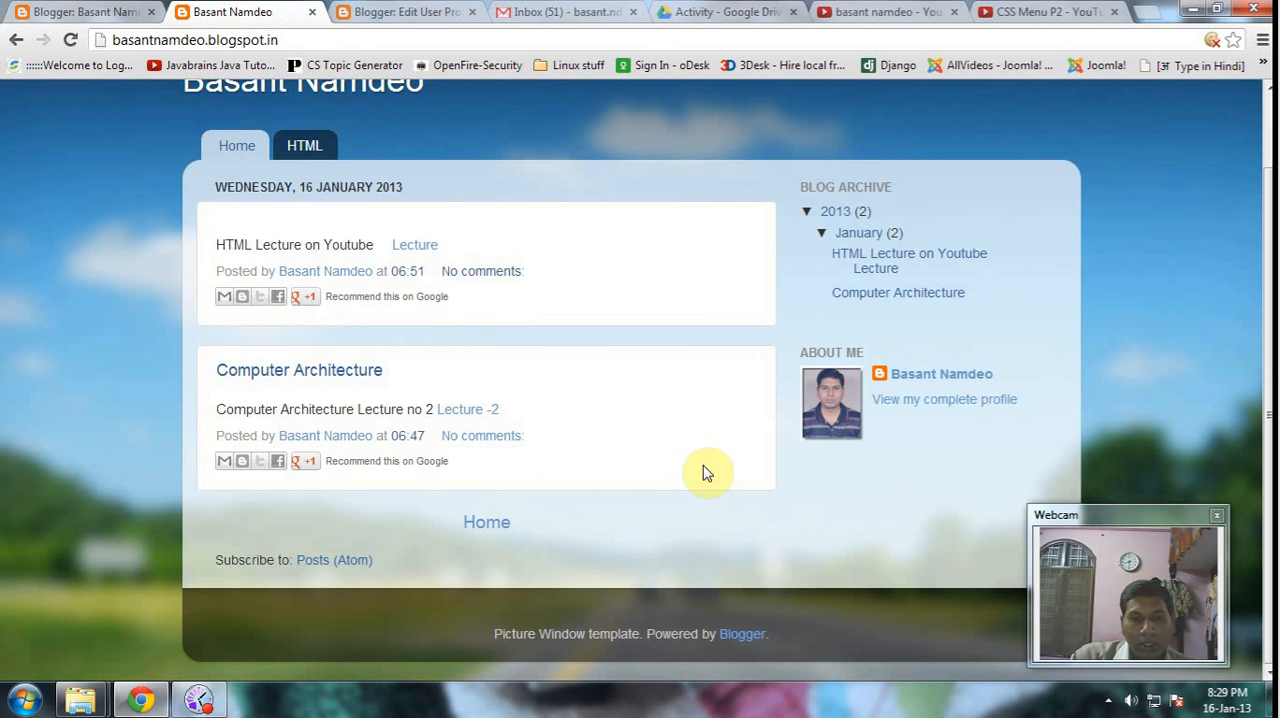